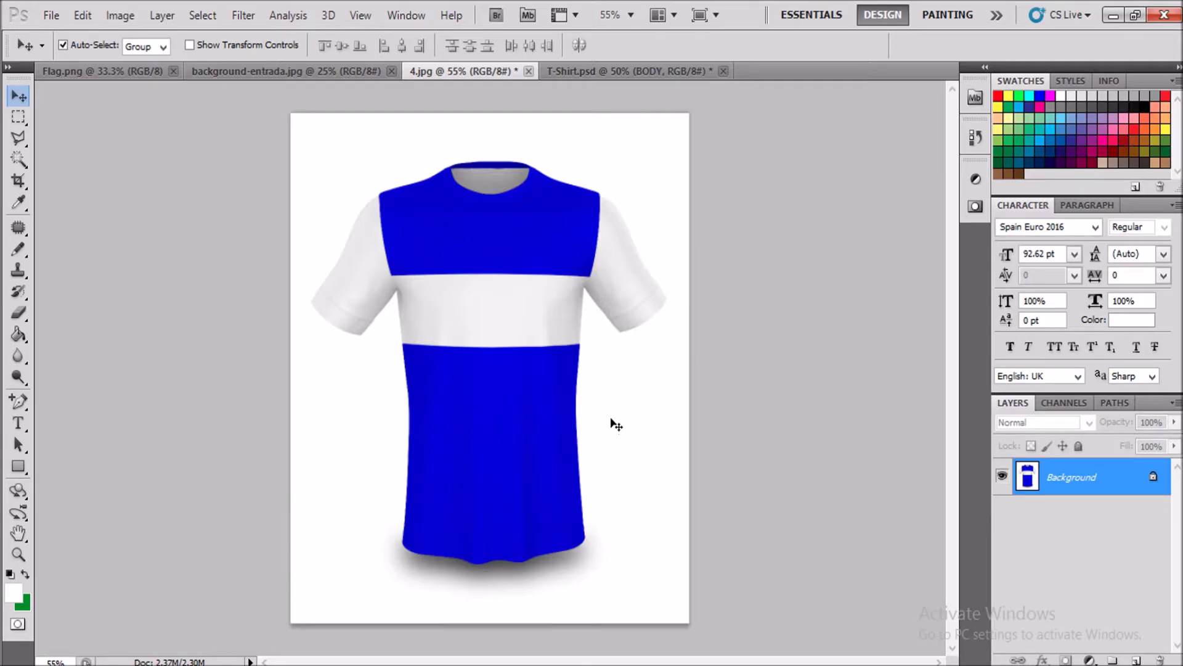
# - Bring the T-Shirt.psd document forward to show the plain white shirt mockup
pyautogui.click(616, 73)
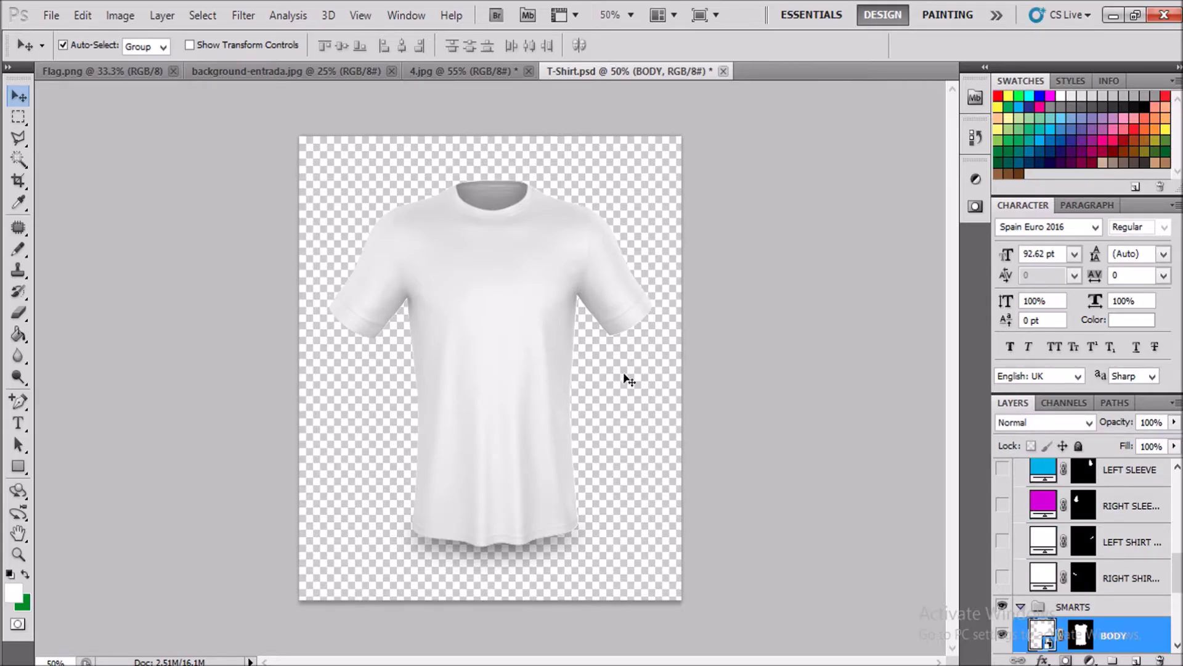
# - Target the shirt's Background layer, copy all of background-entrada.jpg, then return to T-Shirt.psd
pyautogui.scroll(-4, 1079, 562)
pyautogui.scroll(-2, 1080, 562)
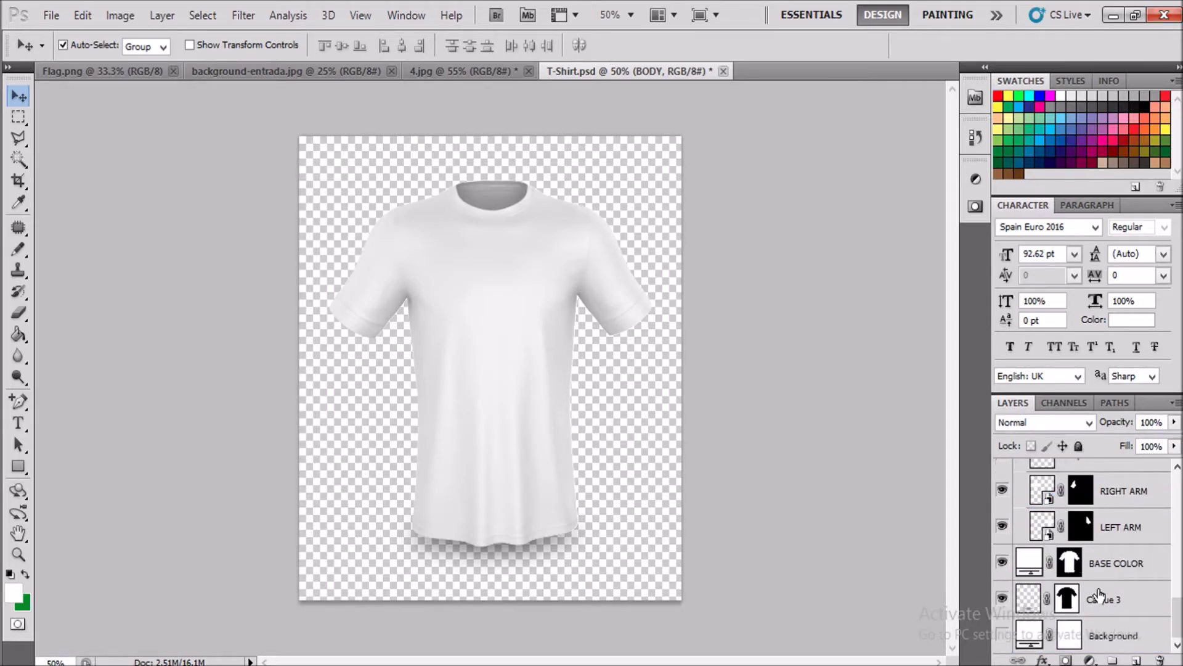
pyautogui.click(1108, 644)
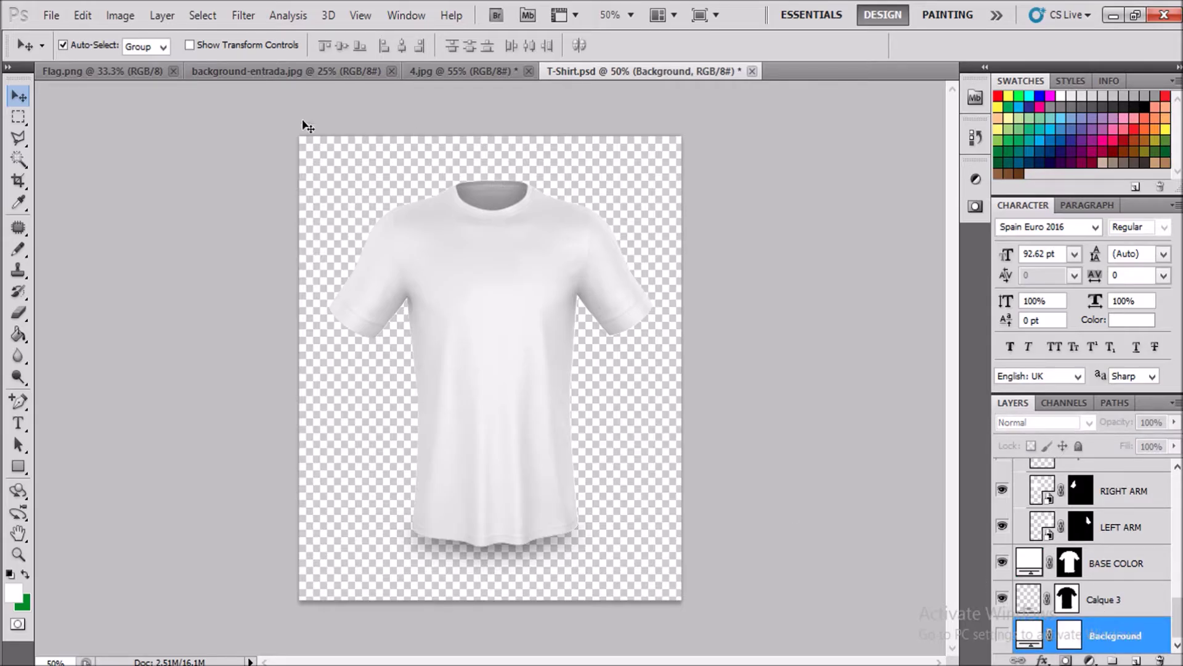
pyautogui.click(243, 72)
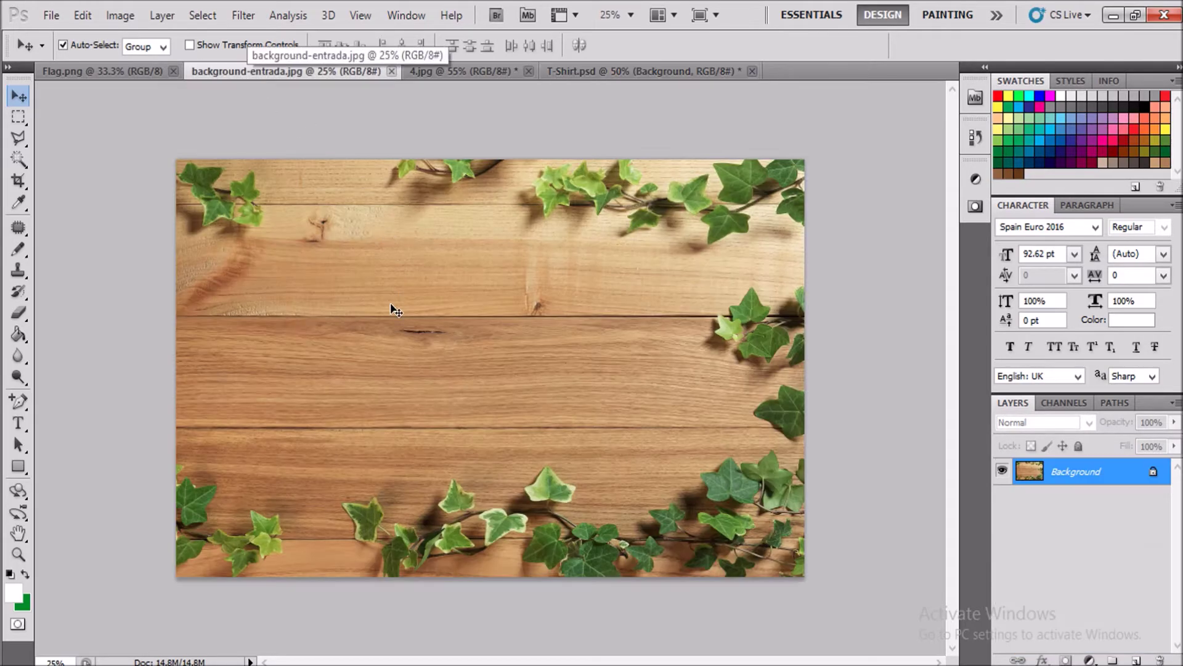
pyautogui.hotkey('ctrl', 'a')
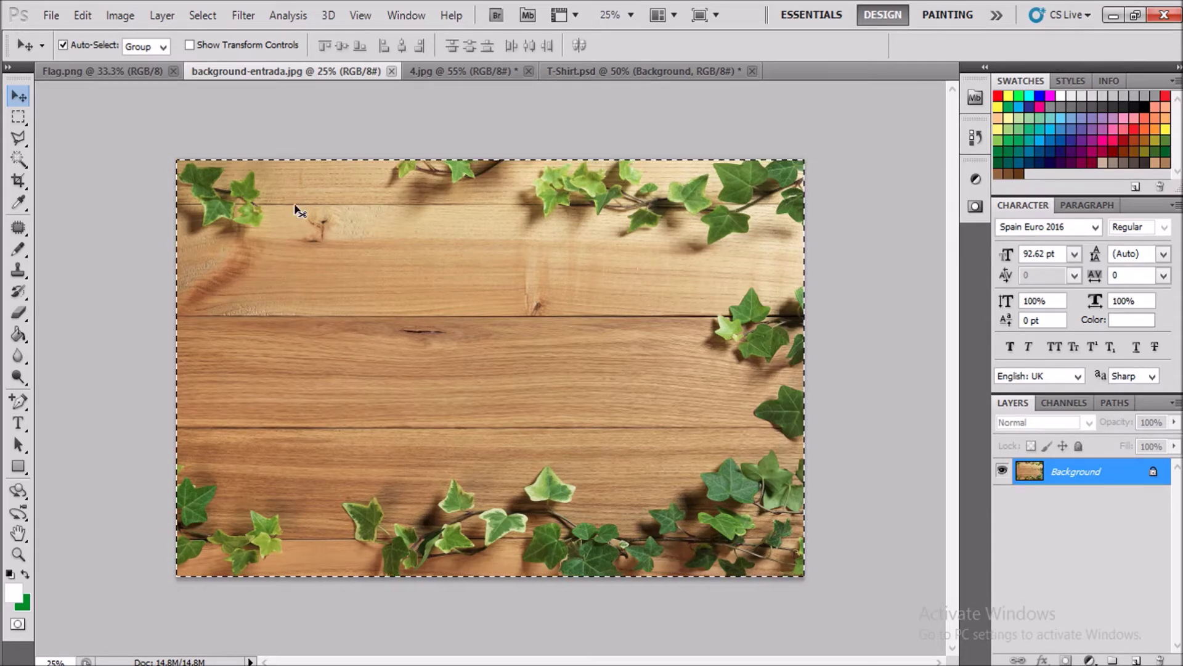
pyautogui.click(599, 71)
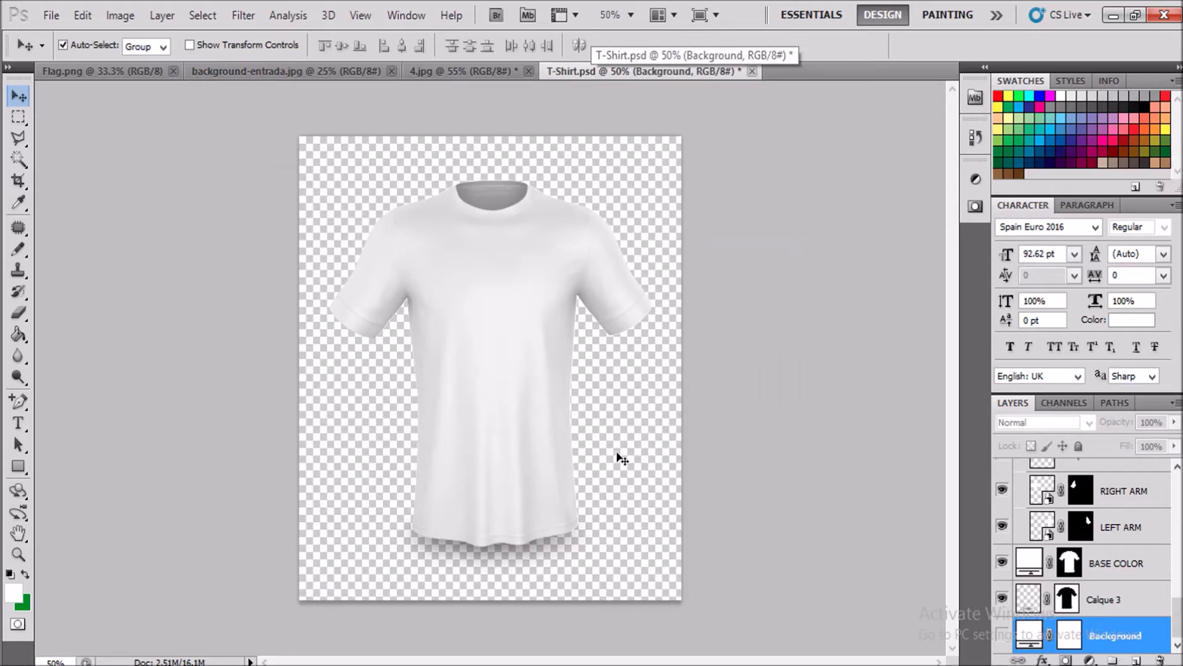
# - Paste the wood image as Layer 2 and scale it down over the shirt
pyautogui.hotkey('ctrl', 'v')
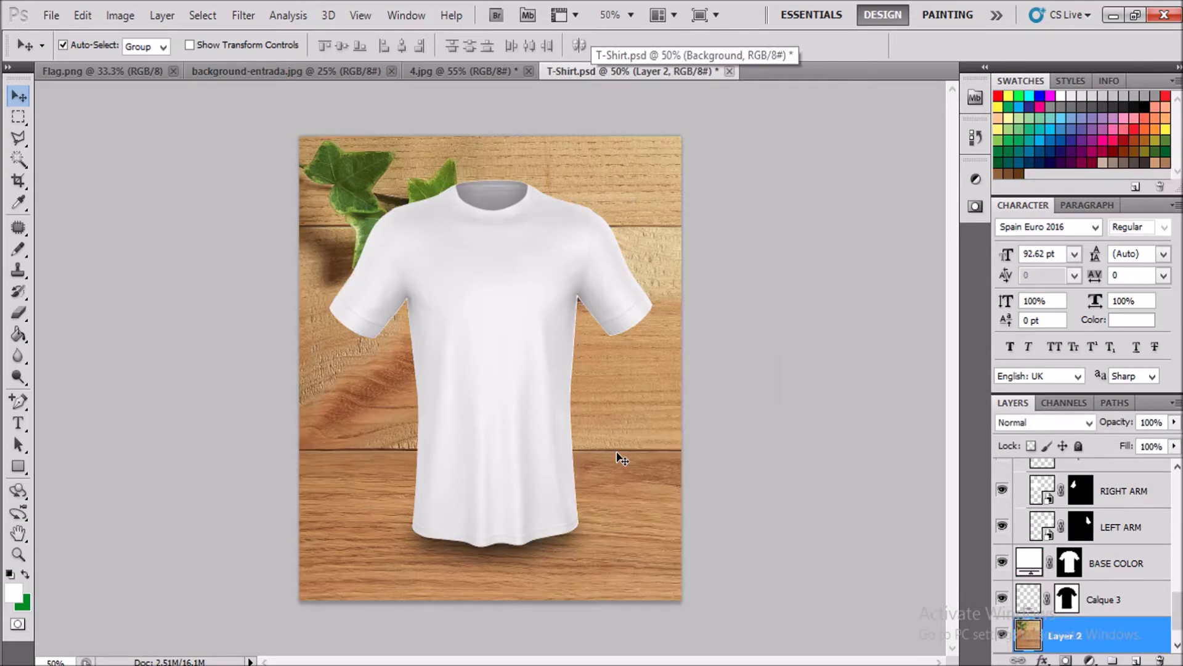
pyautogui.scroll(-1, 1110, 641)
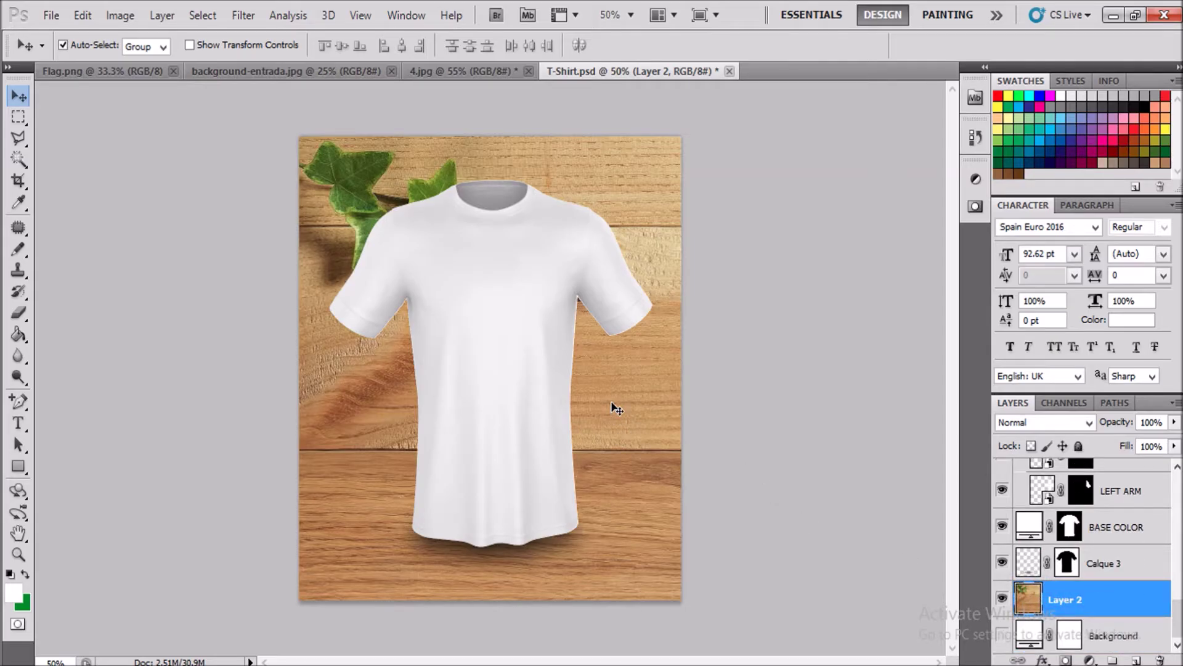
pyautogui.hotkey('ctrl', 't')
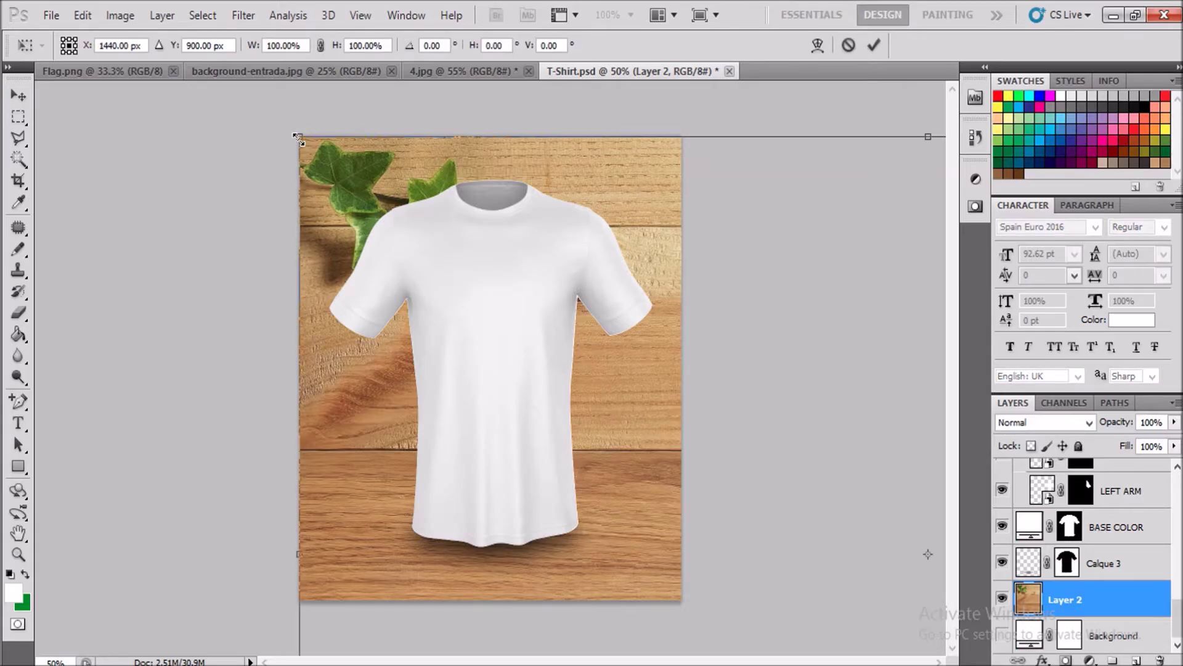
pyautogui.moveTo(298, 137); pyautogui.dragTo(712, 410)
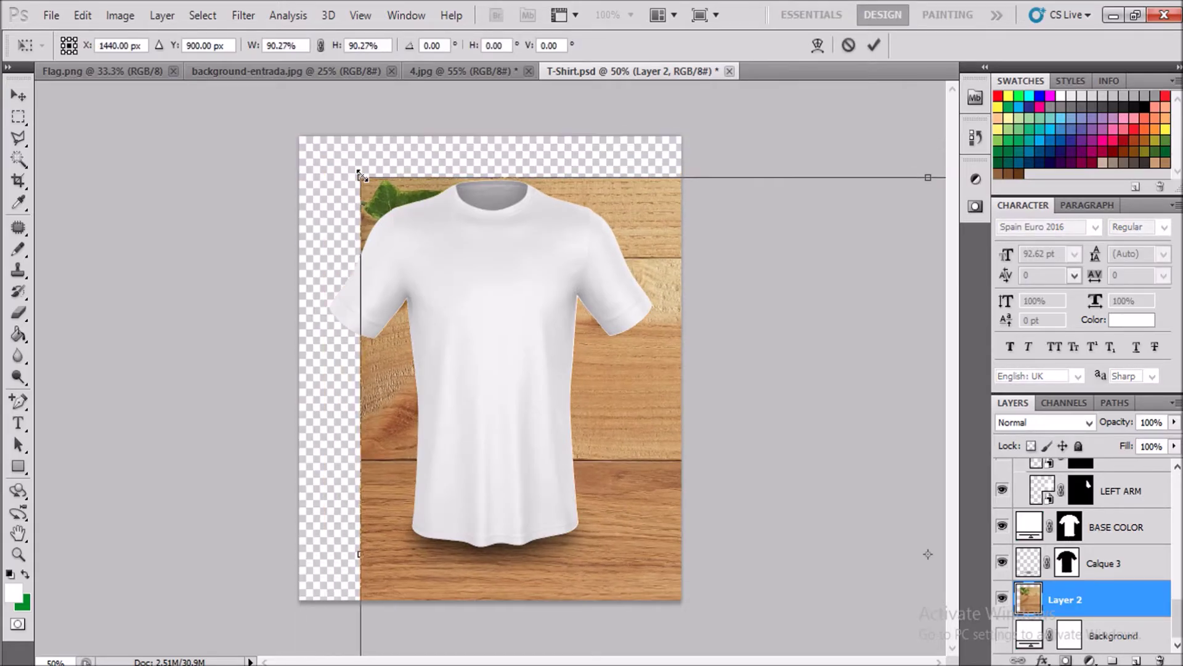
pyautogui.moveTo(820, 464); pyautogui.dragTo(304, 213)
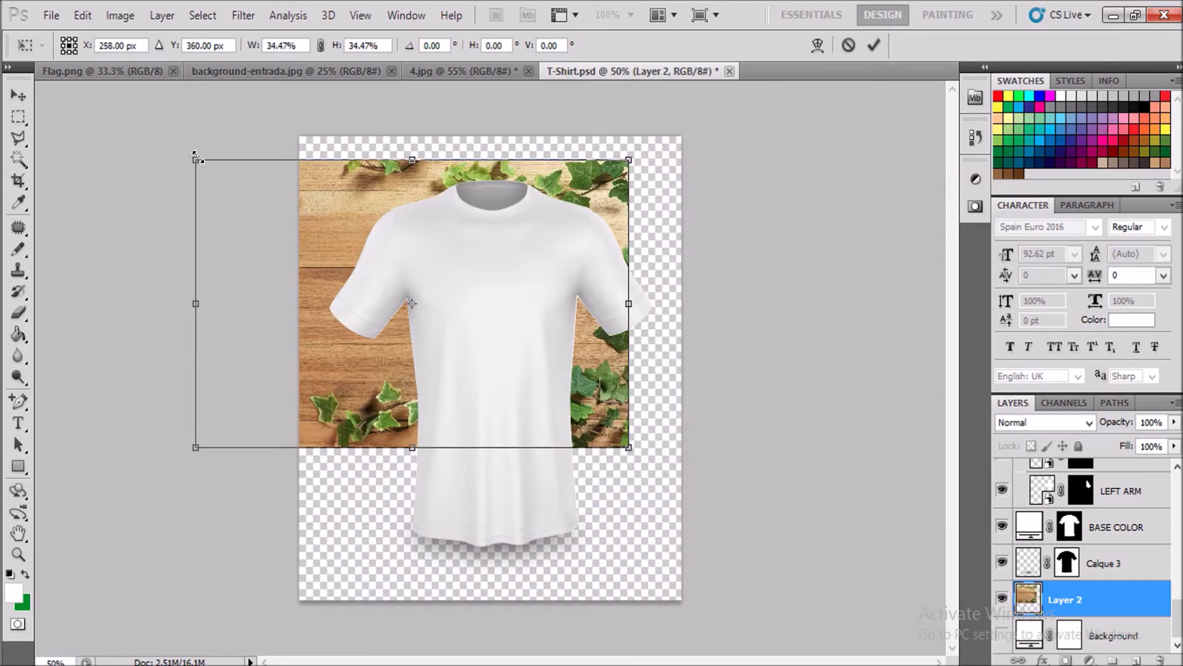
pyautogui.moveTo(196, 159)
pyautogui.mouseDown()
pyautogui.moveTo(268, 219)
pyautogui.moveTo(193, 203)
pyautogui.mouseUp()
pyautogui.moveTo(343, 216)
pyautogui.mouseDown()
pyautogui.moveTo(428, 224)
pyautogui.moveTo(417, 230)
pyautogui.mouseUp()
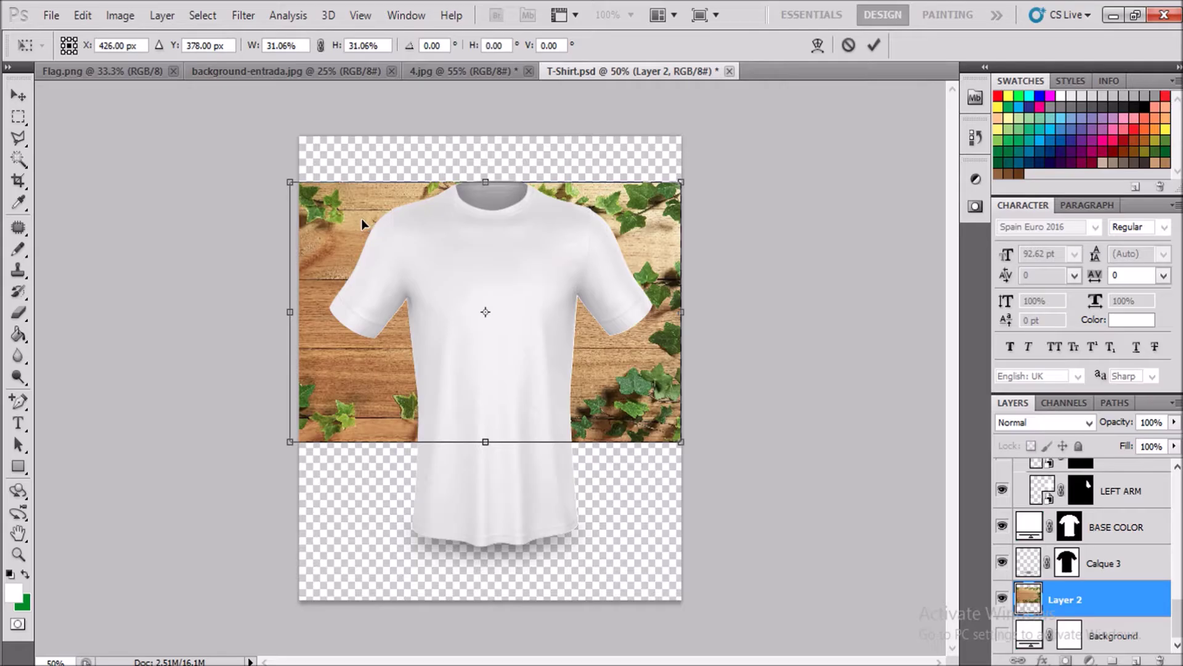
pyautogui.press('Return')
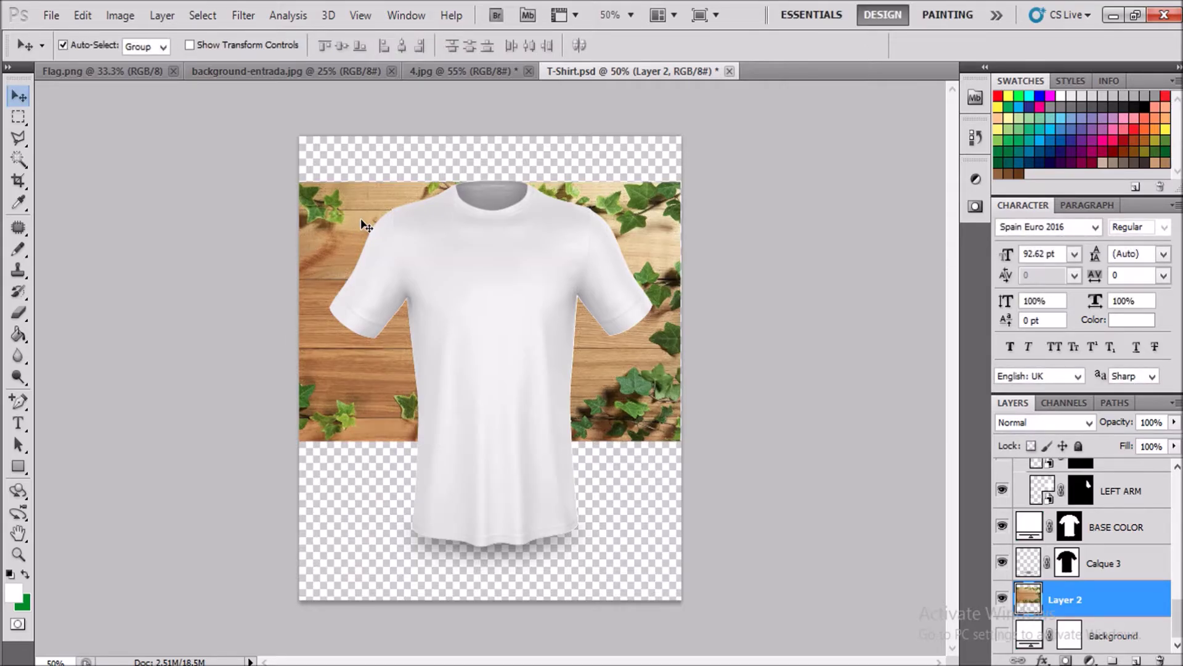
# - Nudge the wood layer up and to the right over the shirt
pyautogui.hotkey('ctrl', 't')
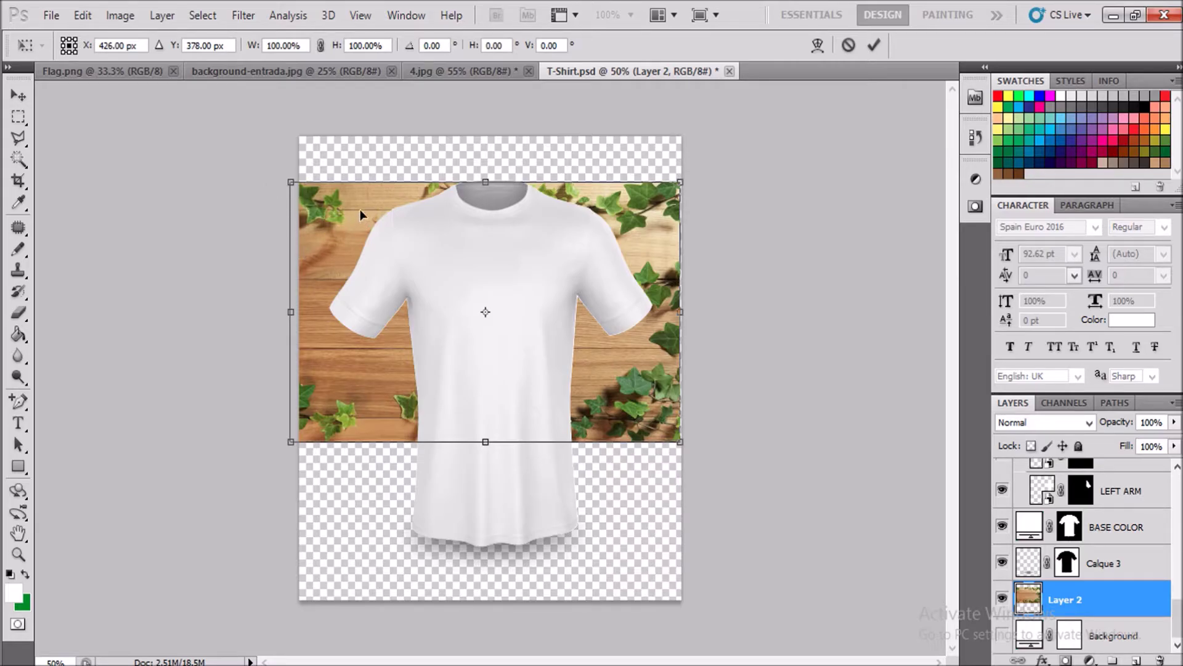
pyautogui.press('Return')
pyautogui.moveTo(360, 209)
pyautogui.mouseDown()
pyautogui.moveTo(361, 182)
pyautogui.moveTo(338, 358)
pyautogui.moveTo(350, 204)
pyautogui.moveTo(356, 182)
pyautogui.moveTo(368, 183)
pyautogui.moveTo(338, 213)
pyautogui.moveTo(367, 192)
pyautogui.moveTo(355, 200)
pyautogui.mouseUp()
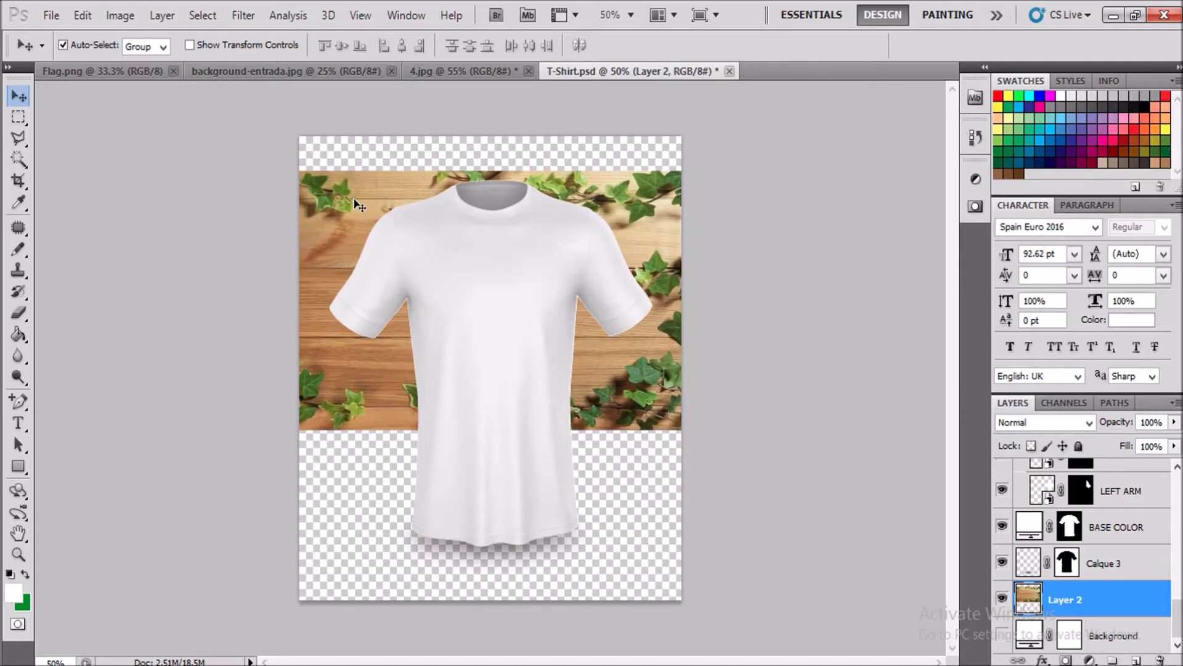
pyautogui.hotkey('ctrl', 't')
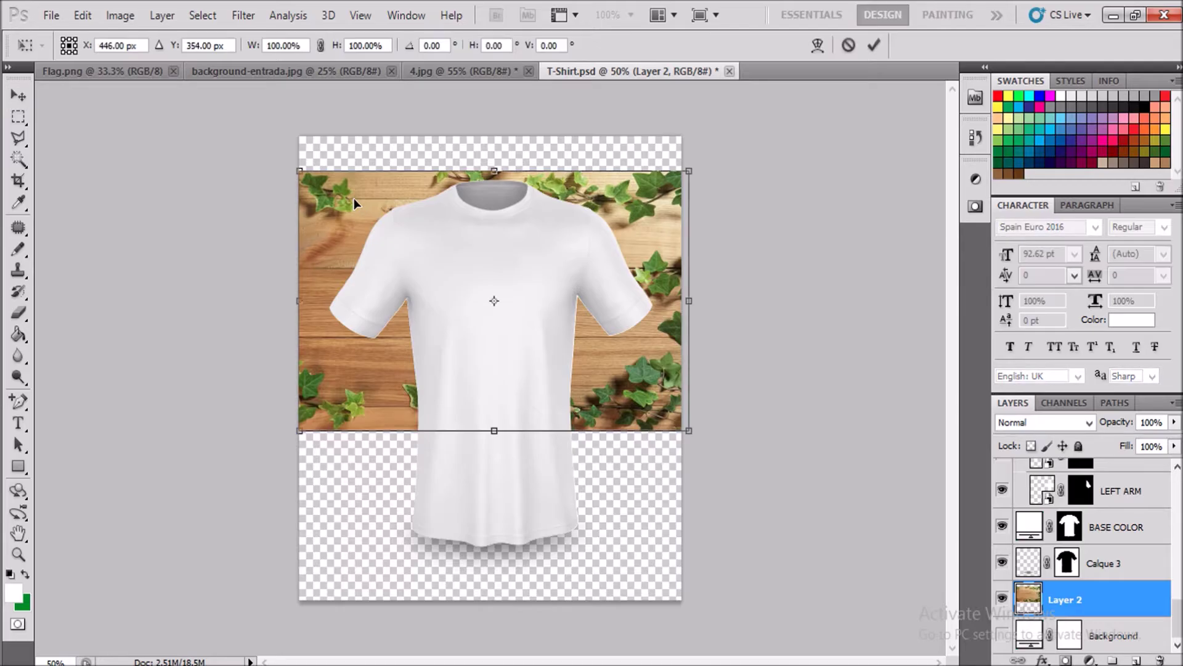
# - Rotate the wood layer 90° counter-clockwise and shift it down and left
pyautogui.rightClick(356, 201)
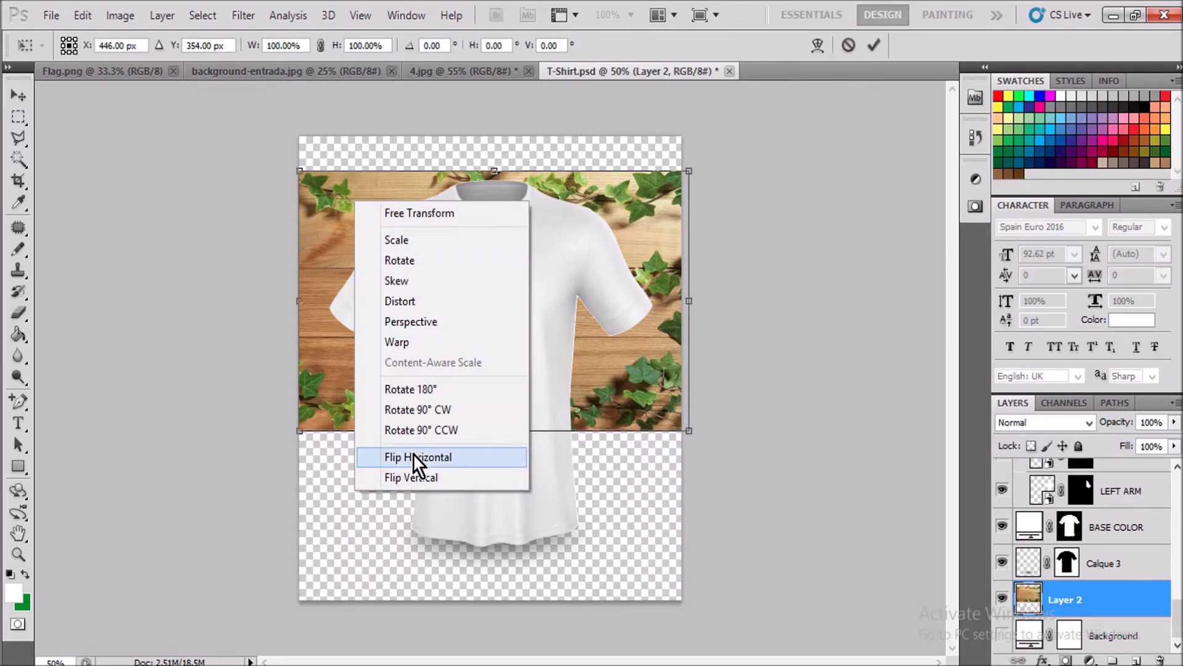
pyautogui.click(413, 417)
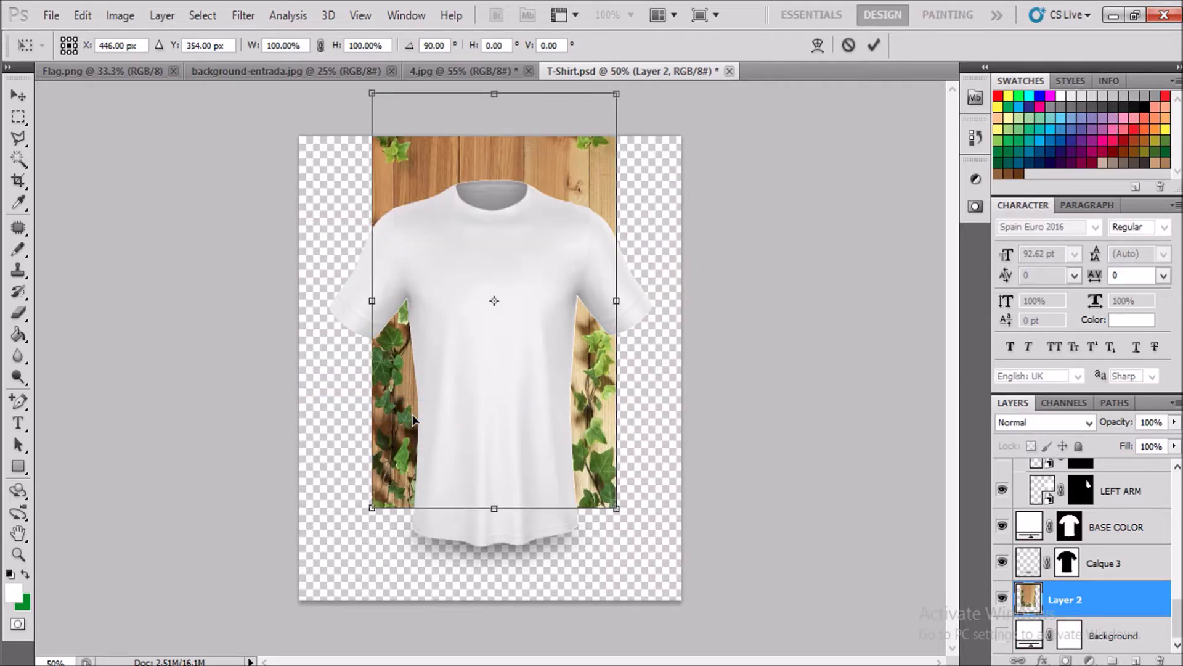
pyautogui.hotkey('ctrl', 'z')
pyautogui.rightClick(395, 385)
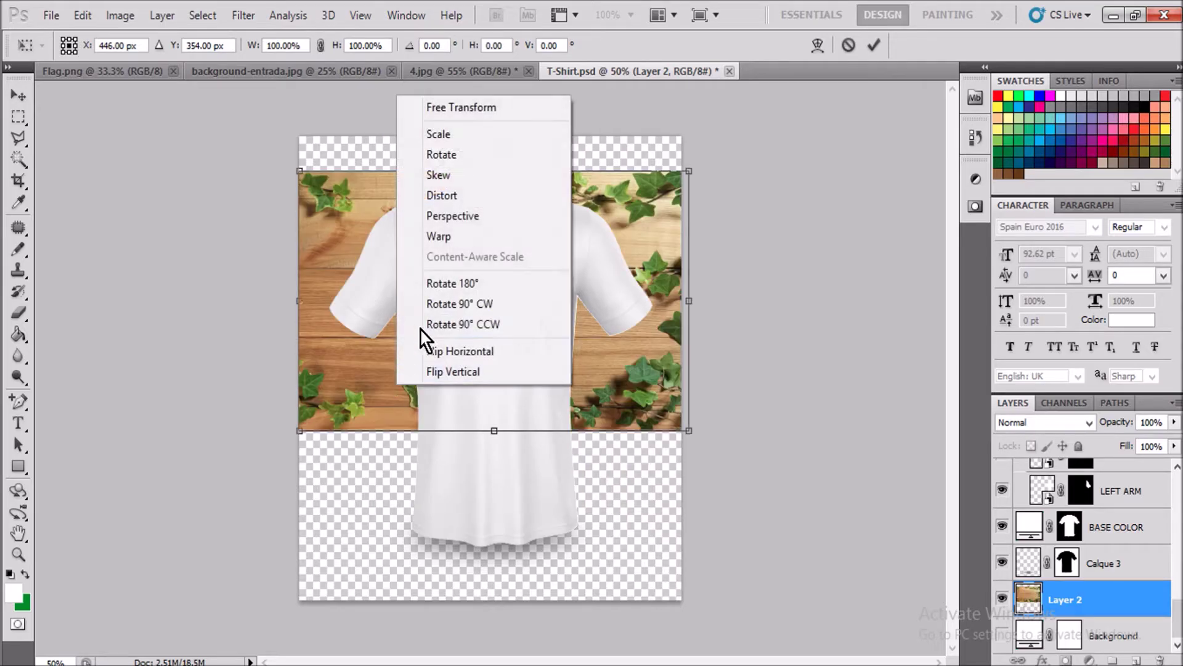
pyautogui.click(431, 305)
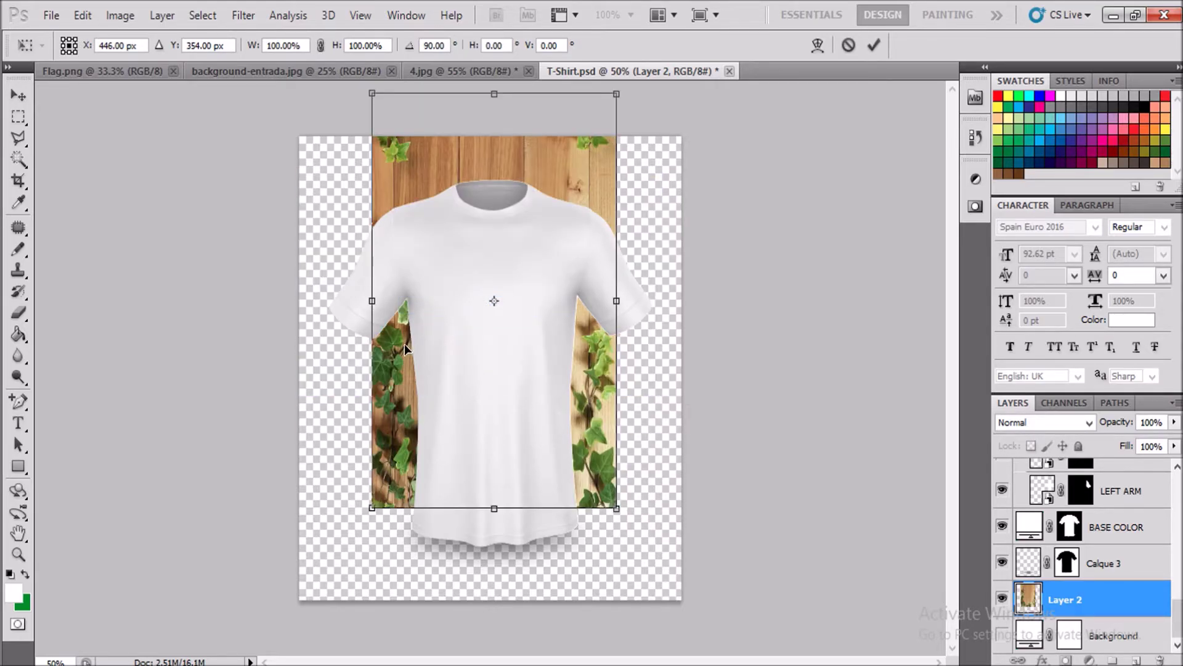
pyautogui.hotkey('ctrl', 'z')
pyautogui.rightClick(389, 364)
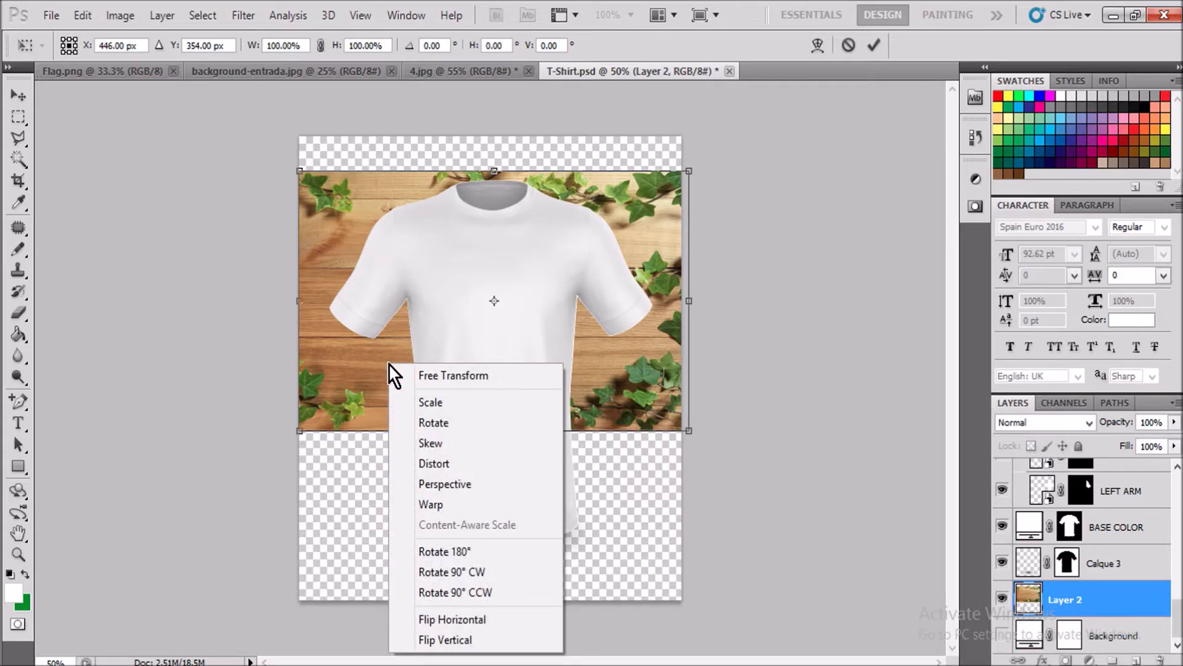
pyautogui.click(424, 593)
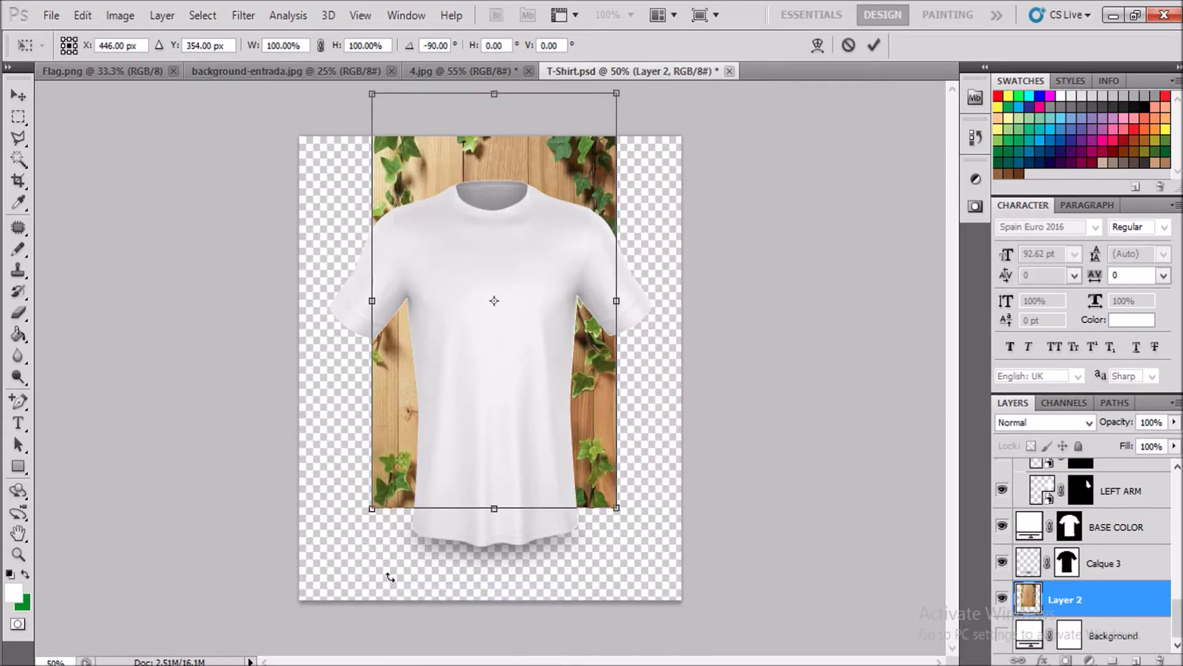
pyautogui.moveTo(457, 162)
pyautogui.mouseDown()
pyautogui.moveTo(435, 220)
pyautogui.moveTo(445, 215)
pyautogui.mouseUp()
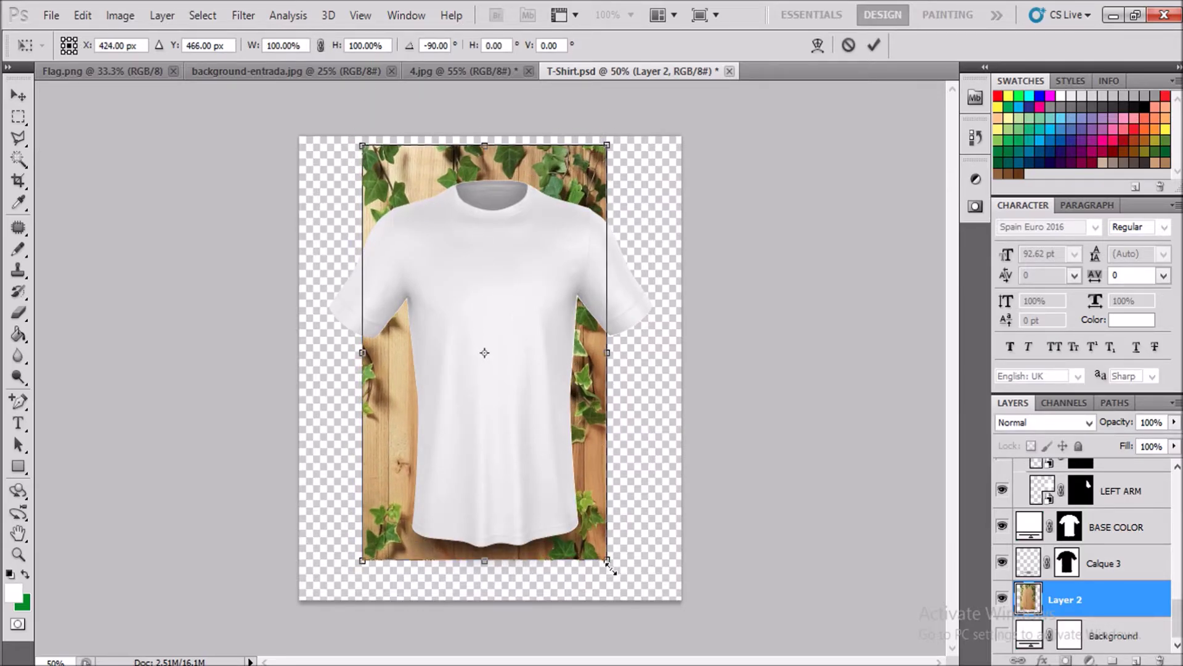
# - Enlarge the wood layer, nudge it to the canvas bottom and widen it to fill the canvas
pyautogui.moveTo(608, 561); pyautogui.dragTo(617, 579)
pyautogui.hotkey('shift', 'Down')
pyautogui.press('Down')
pyautogui.press('Down')
pyautogui.press('Down')
pyautogui.hotkey('shift', 'Down')
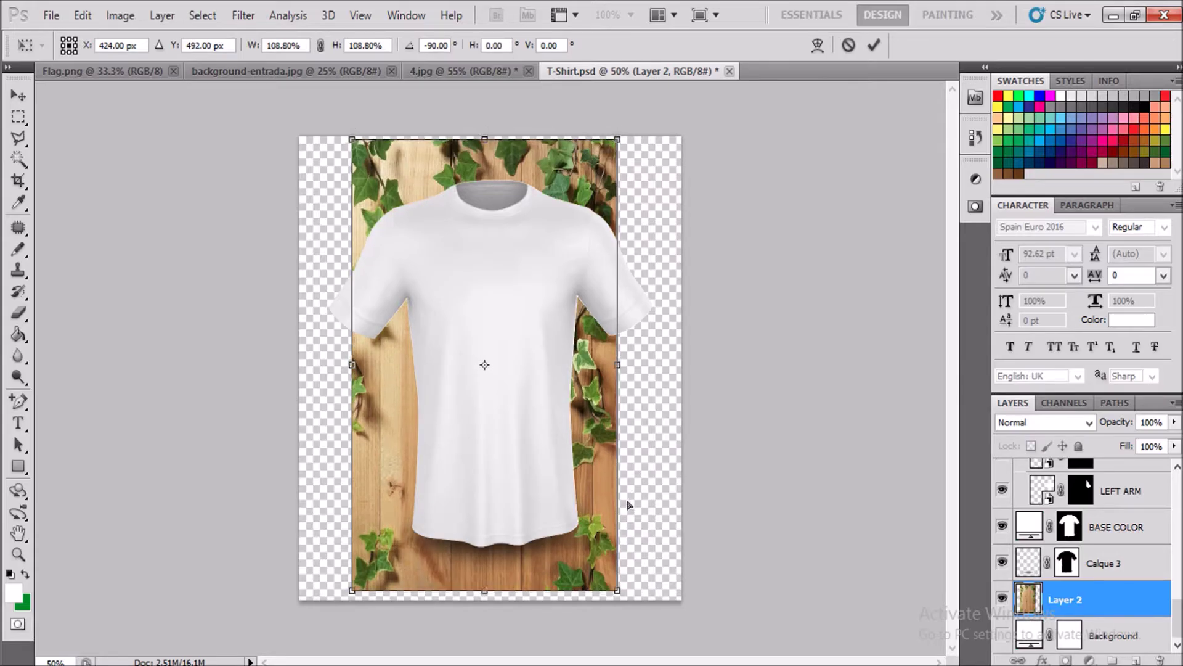
pyautogui.moveTo(617, 590); pyautogui.dragTo(623, 595)
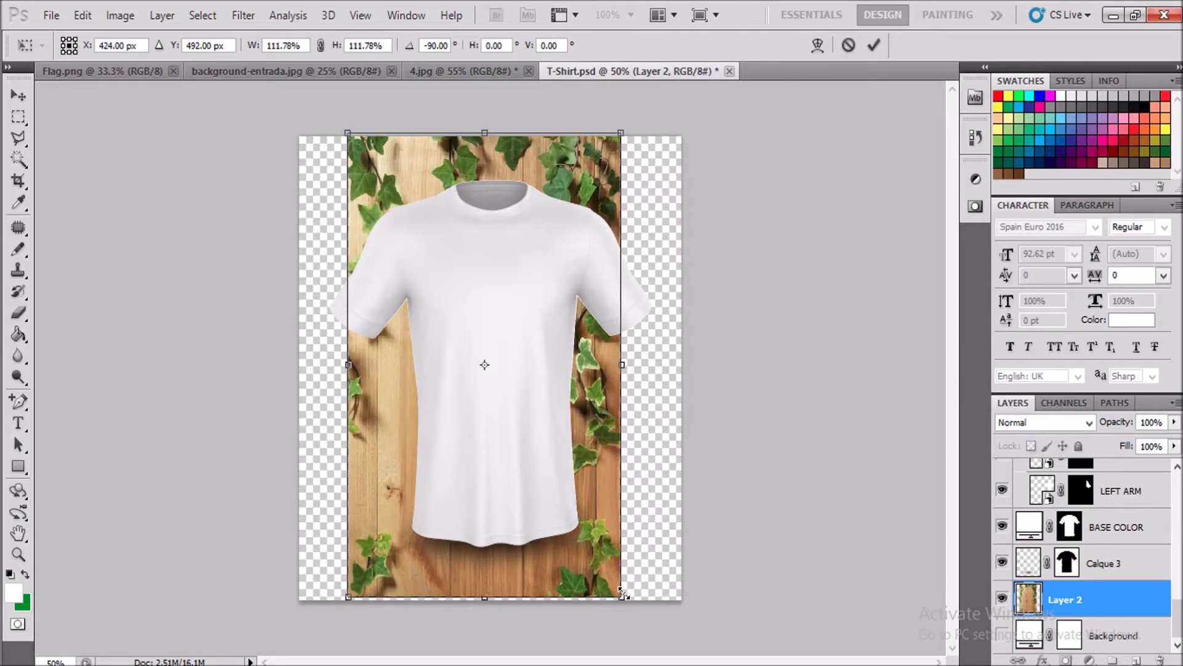
pyautogui.press('Down')
pyautogui.press('Down')
pyautogui.press('Down')
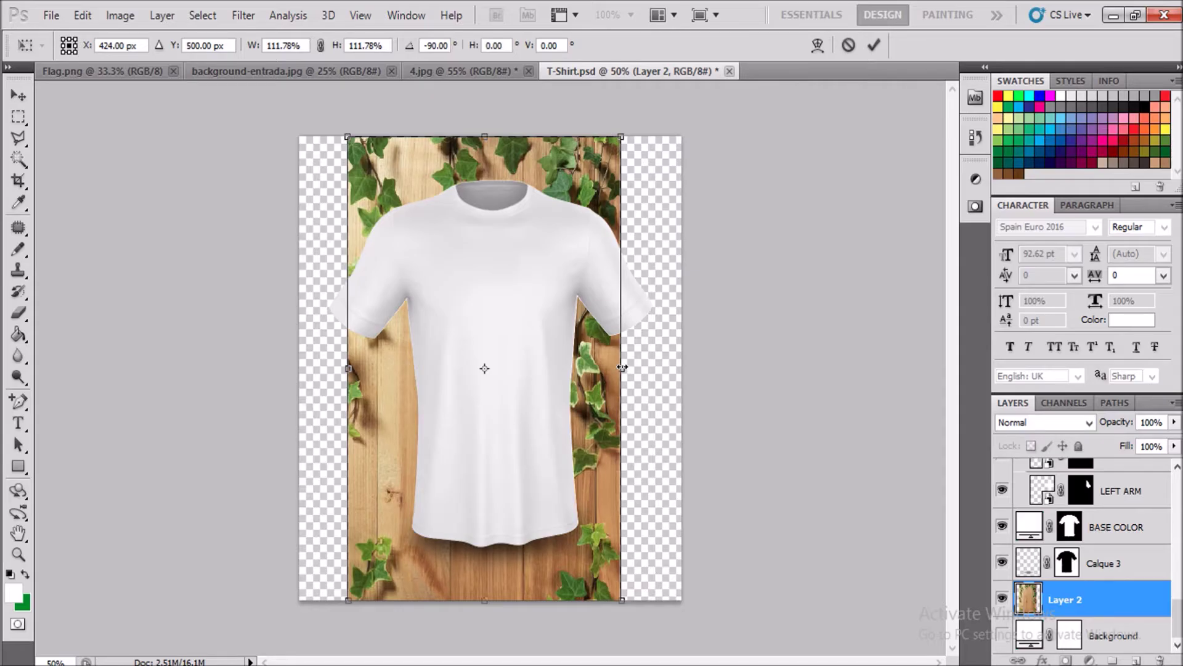
pyautogui.moveTo(622, 367)
pyautogui.mouseDown()
pyautogui.moveTo(678, 349)
pyautogui.moveTo(649, 368)
pyautogui.mouseUp()
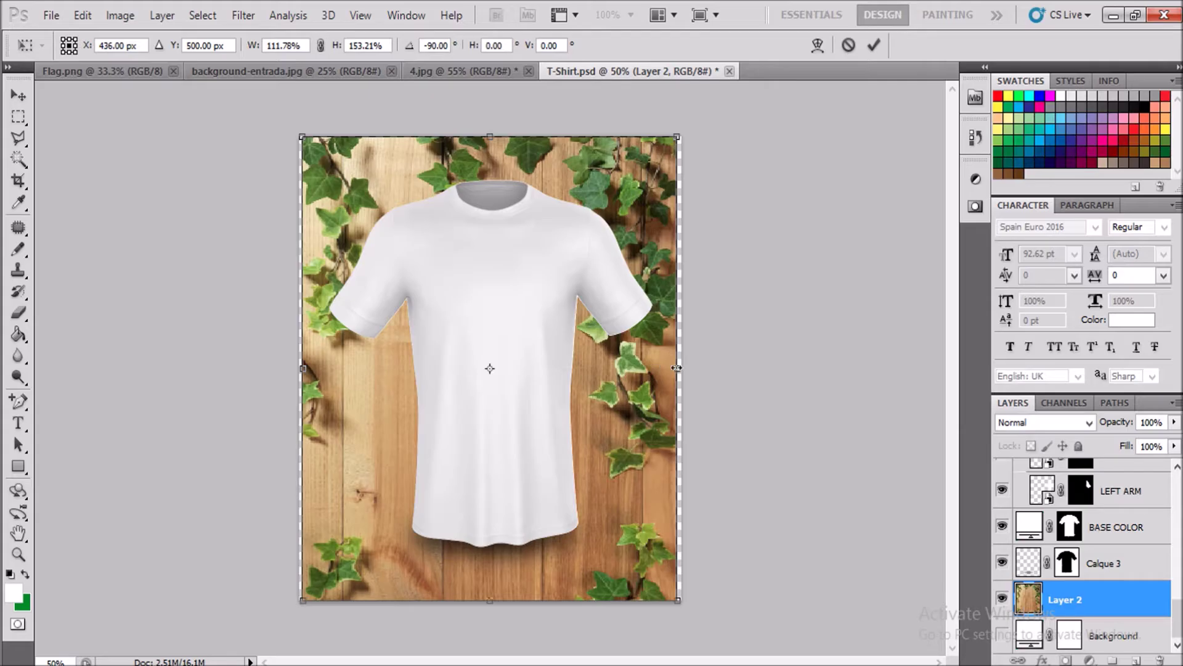
pyautogui.moveTo(679, 369); pyautogui.dragTo(685, 368)
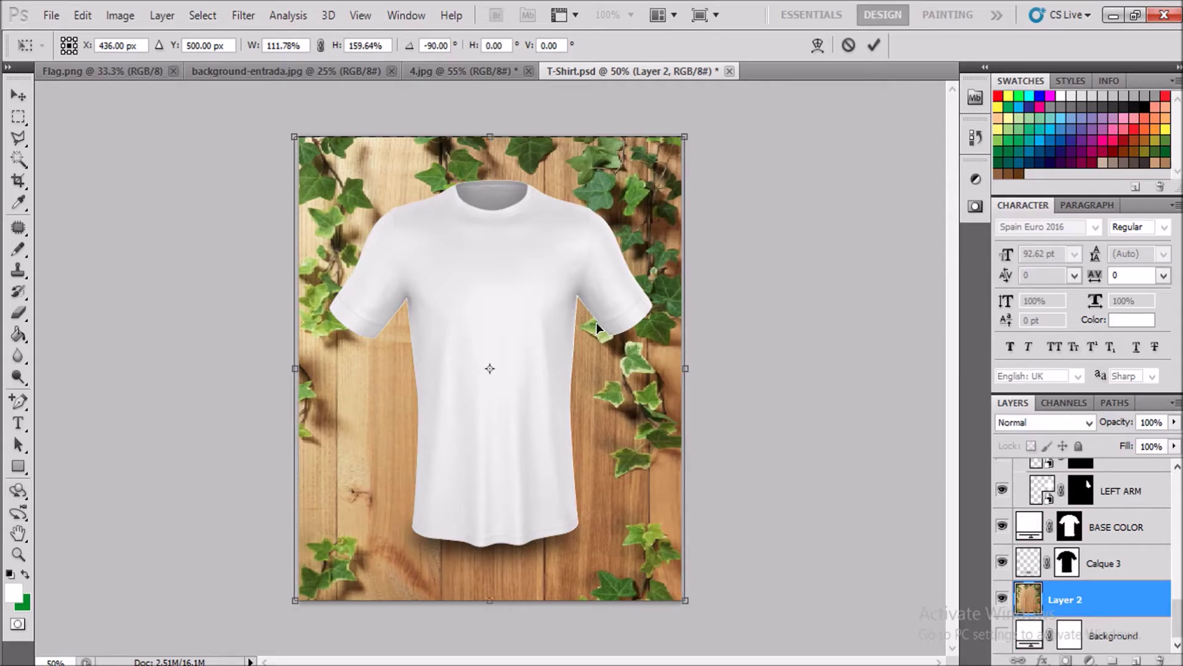
pyautogui.press('Return')
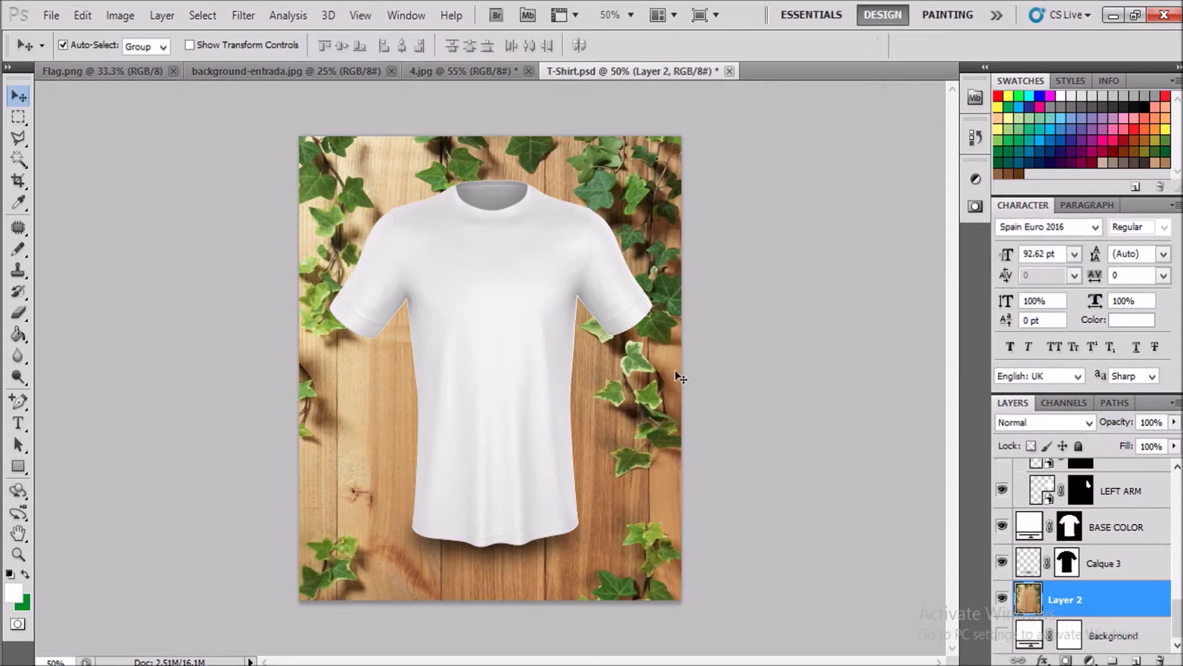
# - Stretch the wood background to about 101.6% height and commit
pyautogui.hotkey('ctrl', 't')
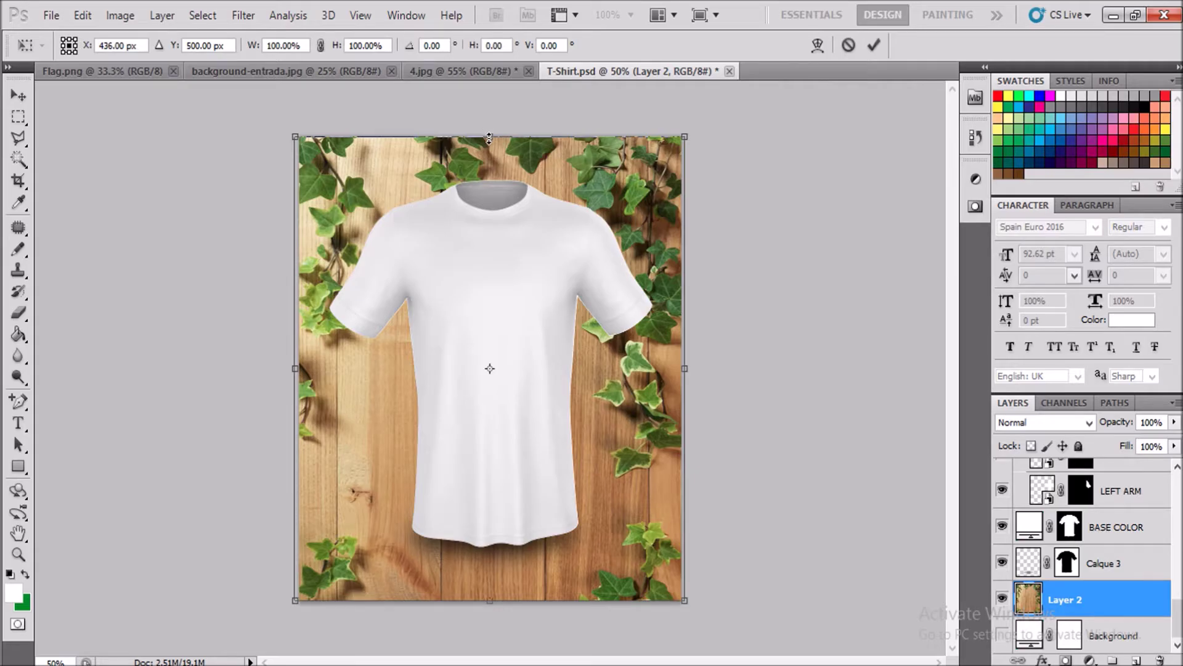
pyautogui.moveTo(487, 138); pyautogui.dragTo(488, 133)
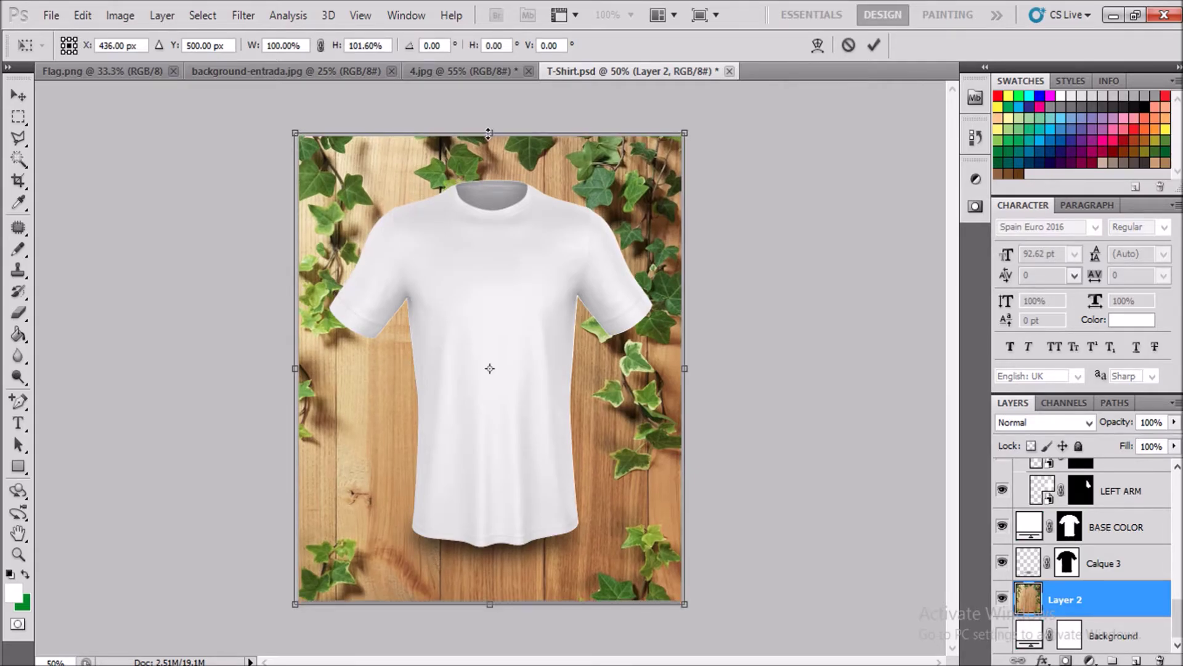
pyautogui.press('Return')
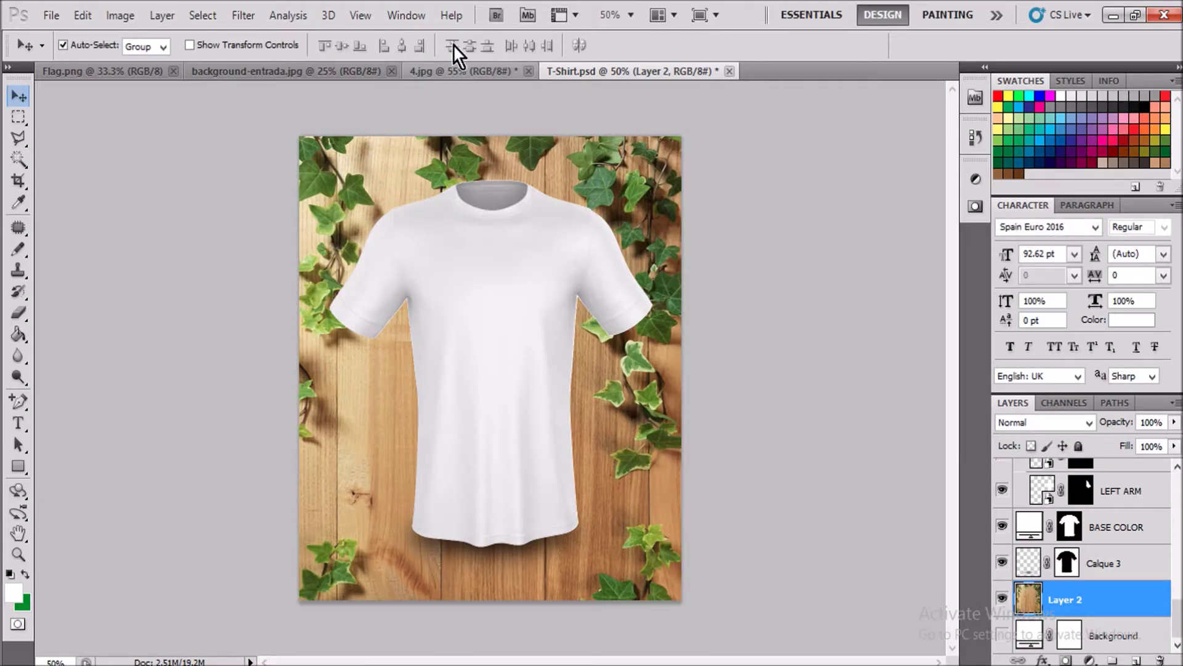
pyautogui.click(460, 73)
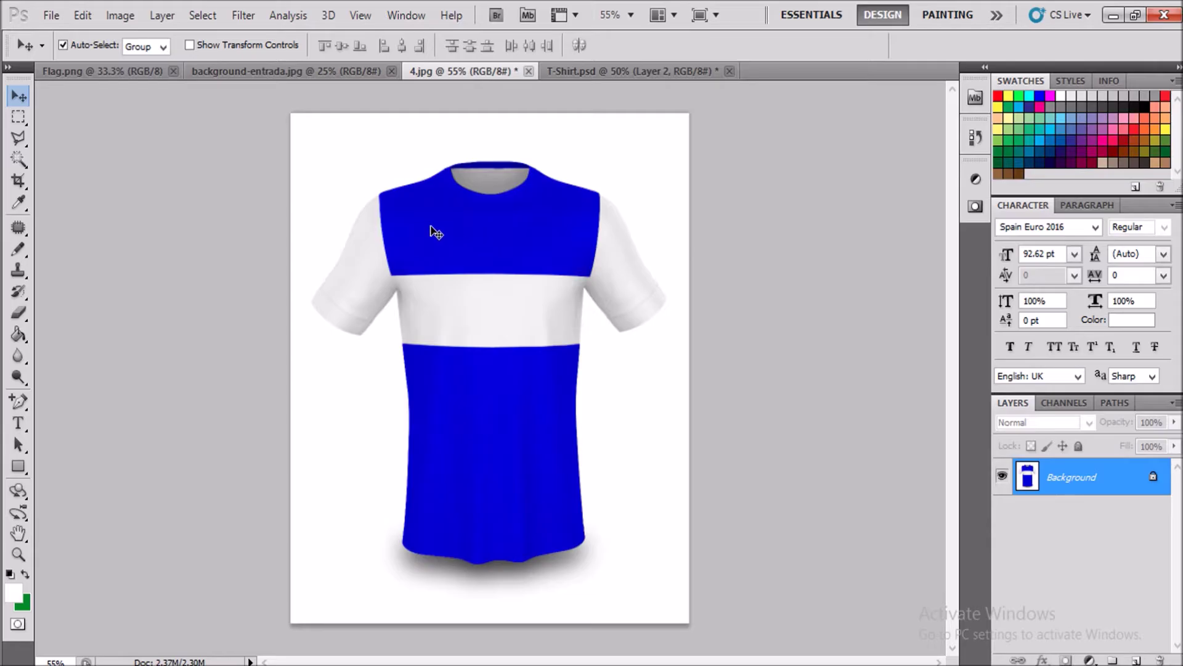
# - Eyedrop the blue of 4.jpg's striped shirt as foreground colour, then return to T-Shirt.psd
pyautogui.moveTo(11, 204); pyautogui.dragTo(69, 206)
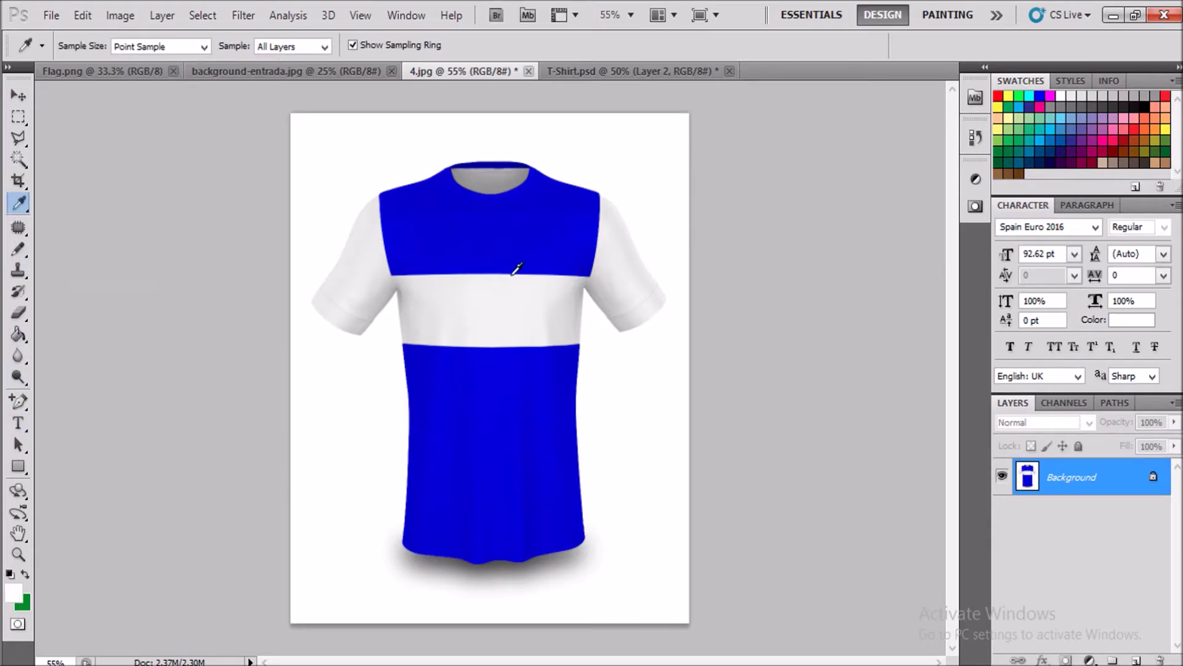
pyautogui.click(508, 242)
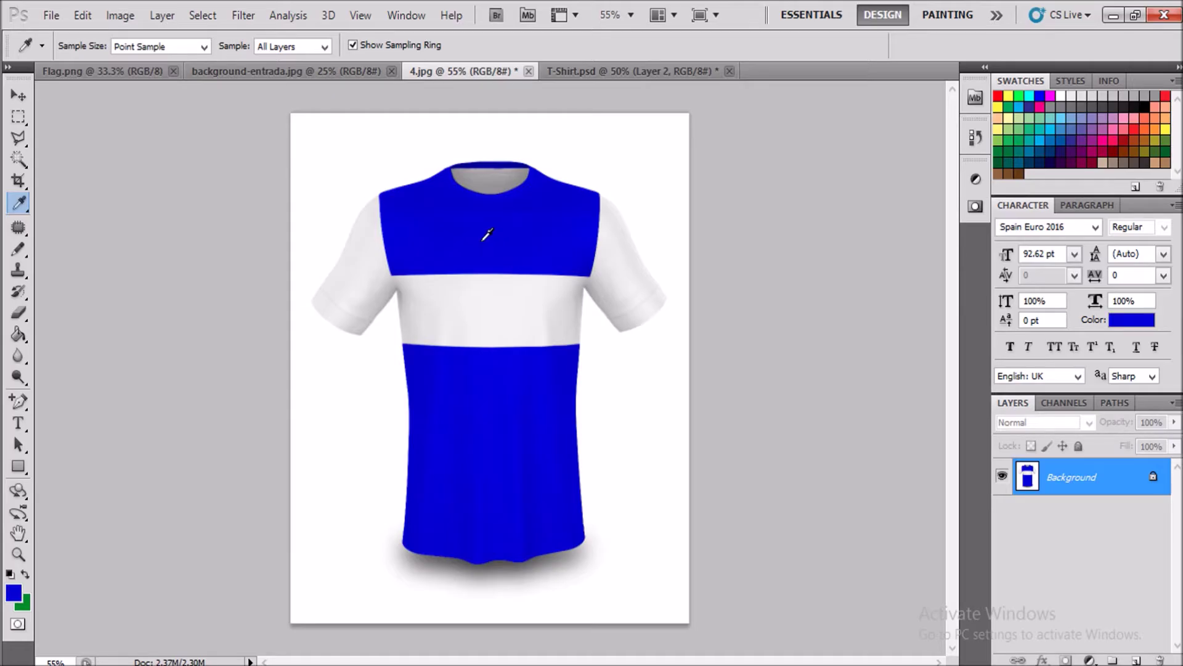
pyautogui.click(587, 76)
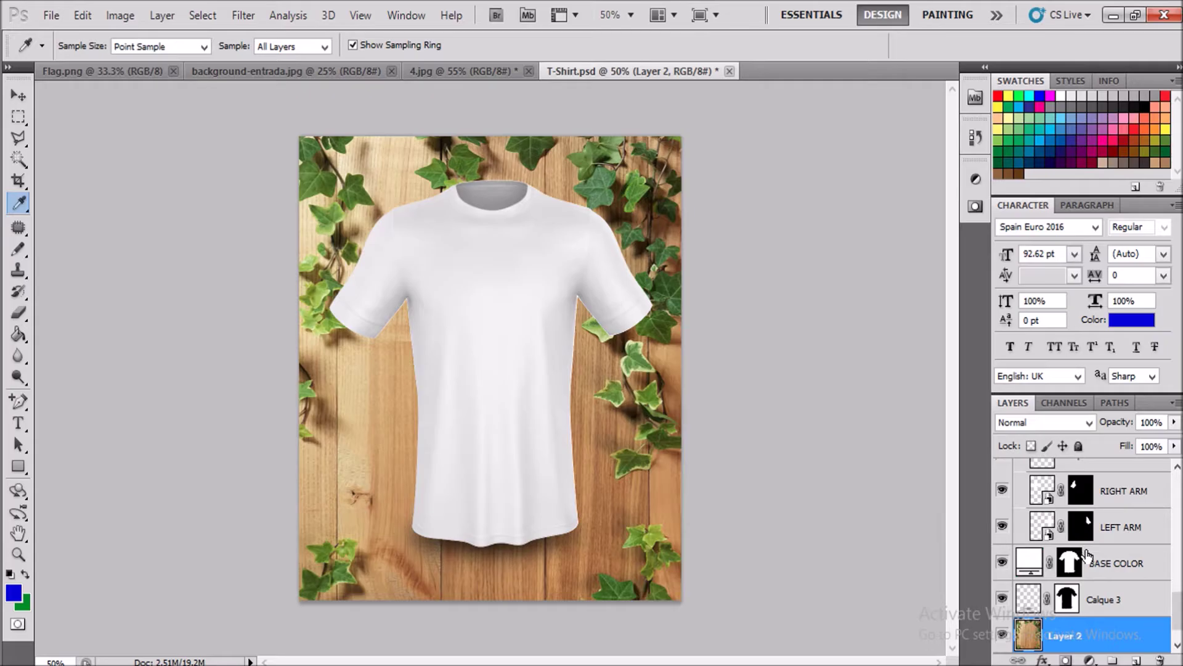
pyautogui.doubleClick(1029, 562)
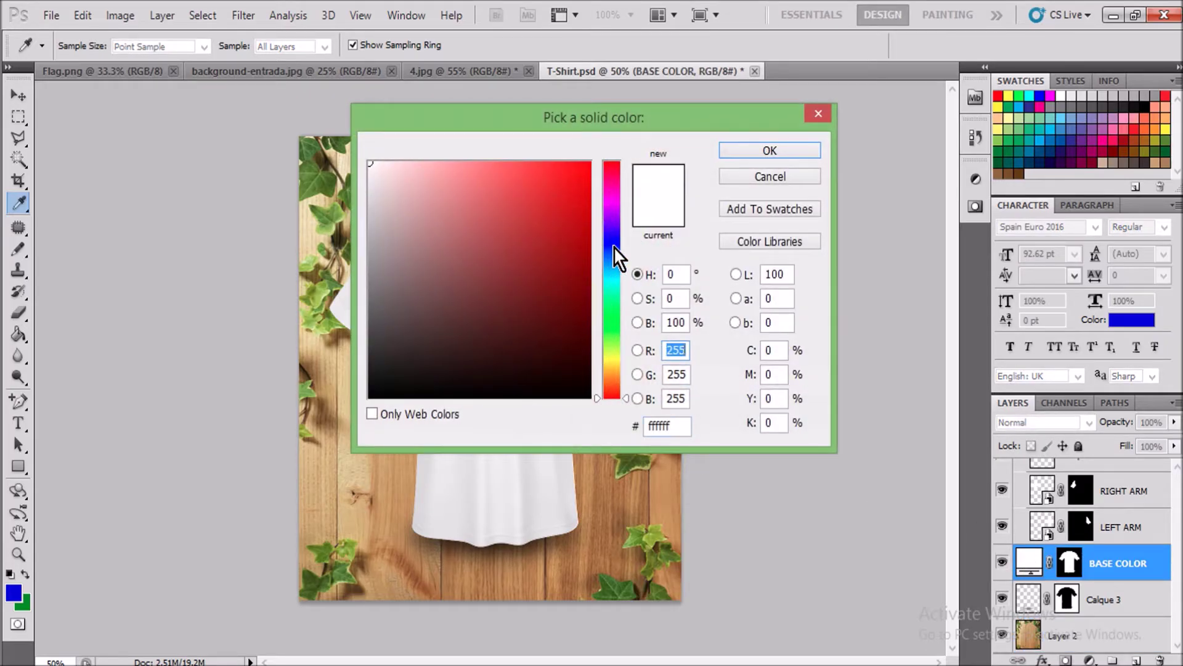
pyautogui.click(820, 115)
pyautogui.doubleClick(1021, 562)
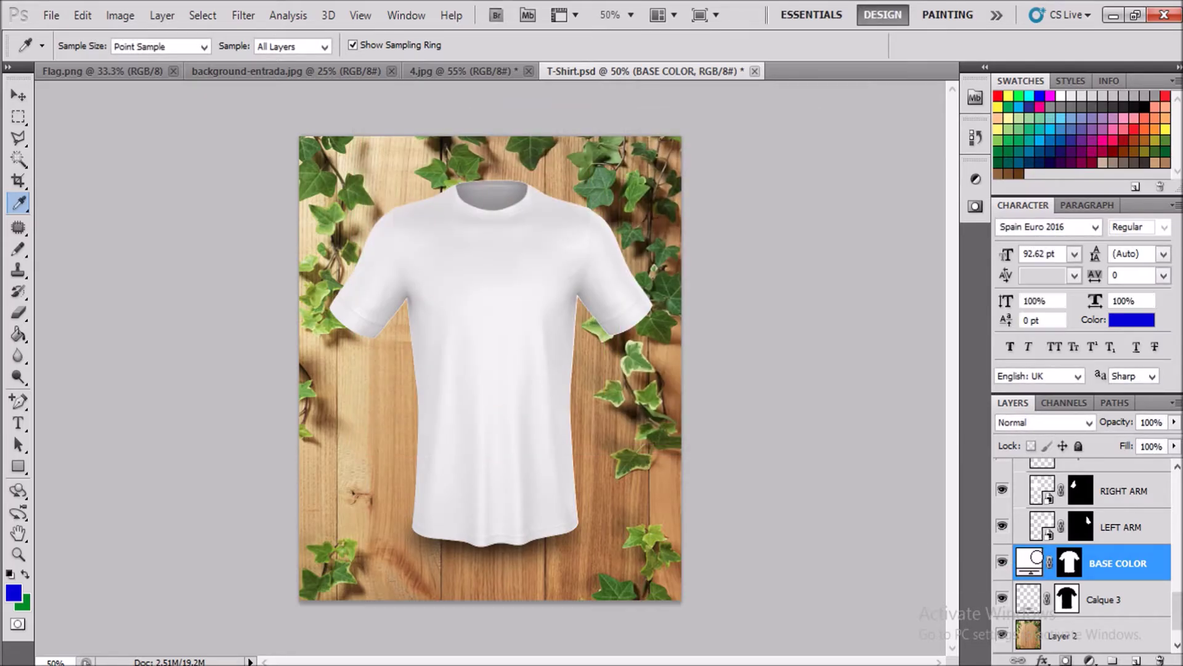
pyautogui.click(1147, 596)
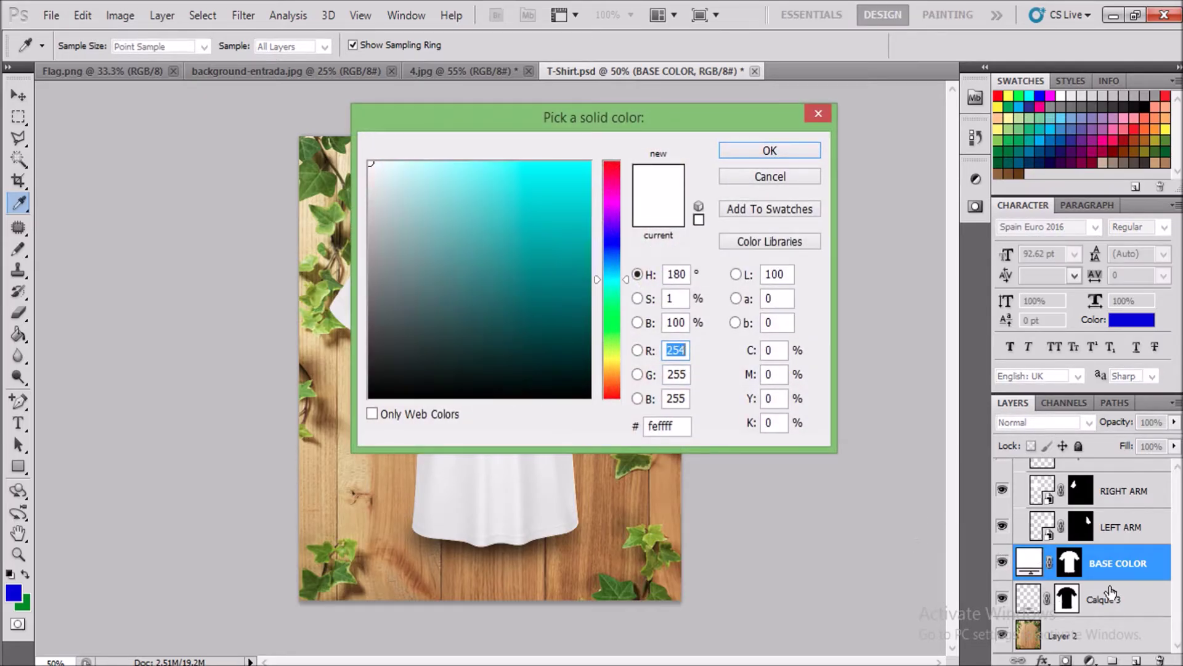
pyautogui.click(814, 151)
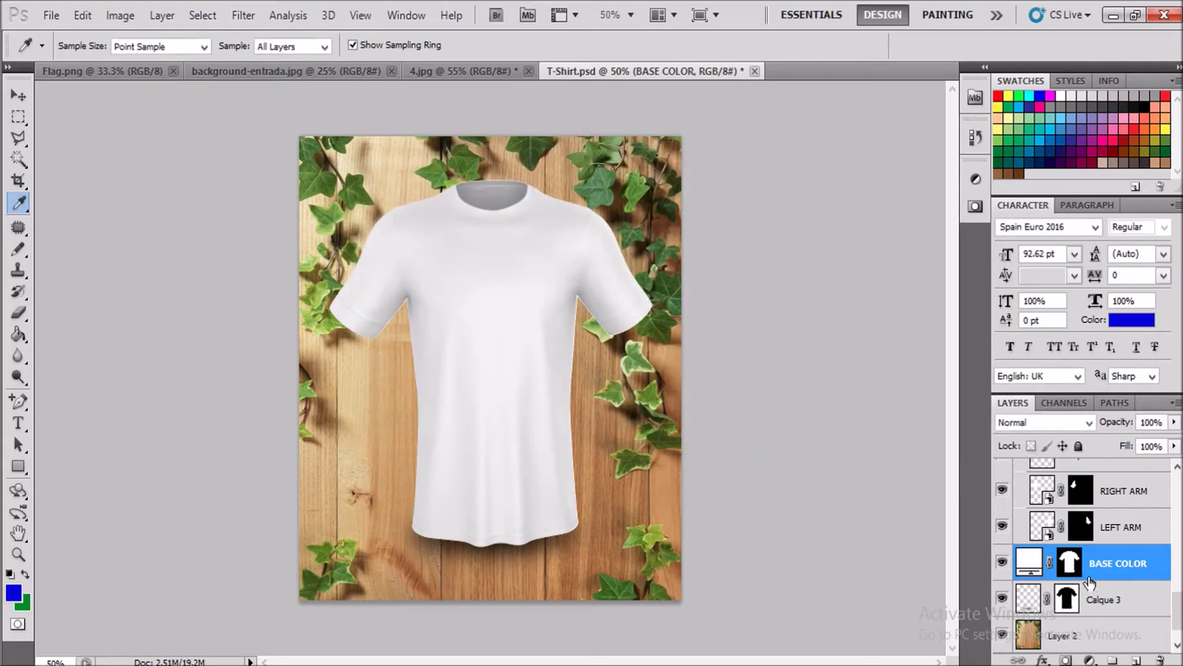
pyautogui.scroll(2, 1048, 524)
pyautogui.doubleClick(1042, 493)
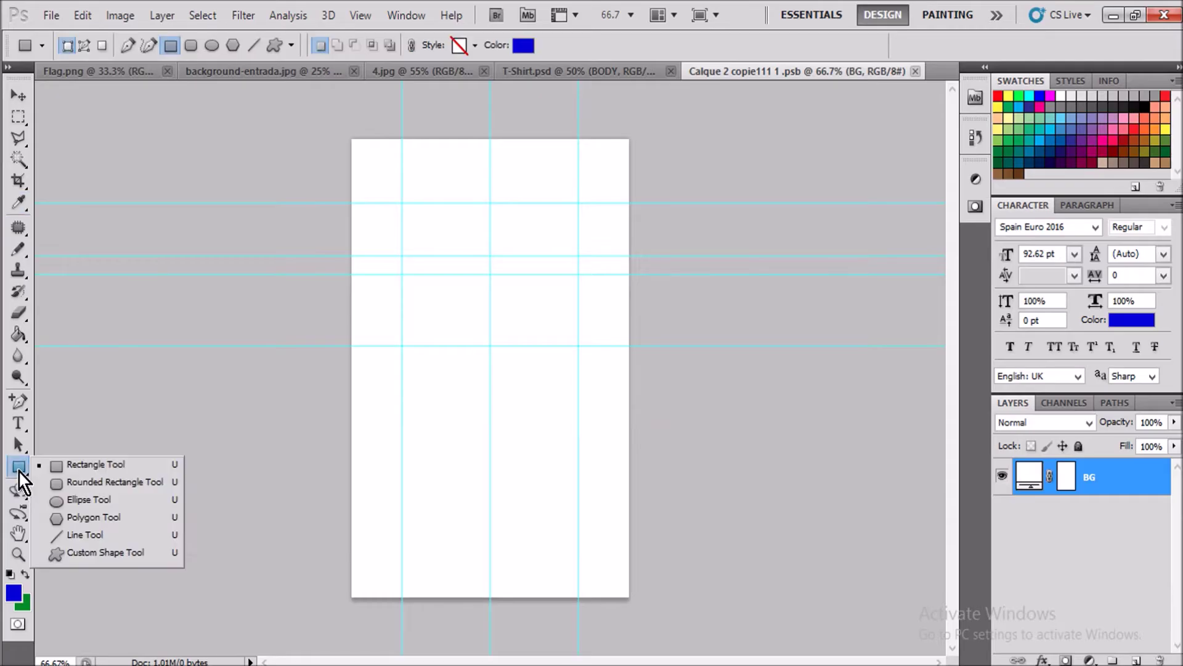
# - Draw a blue Shape 1 rectangle covering the entire BODY page
pyautogui.moveTo(19, 466); pyautogui.dragTo(55, 471)
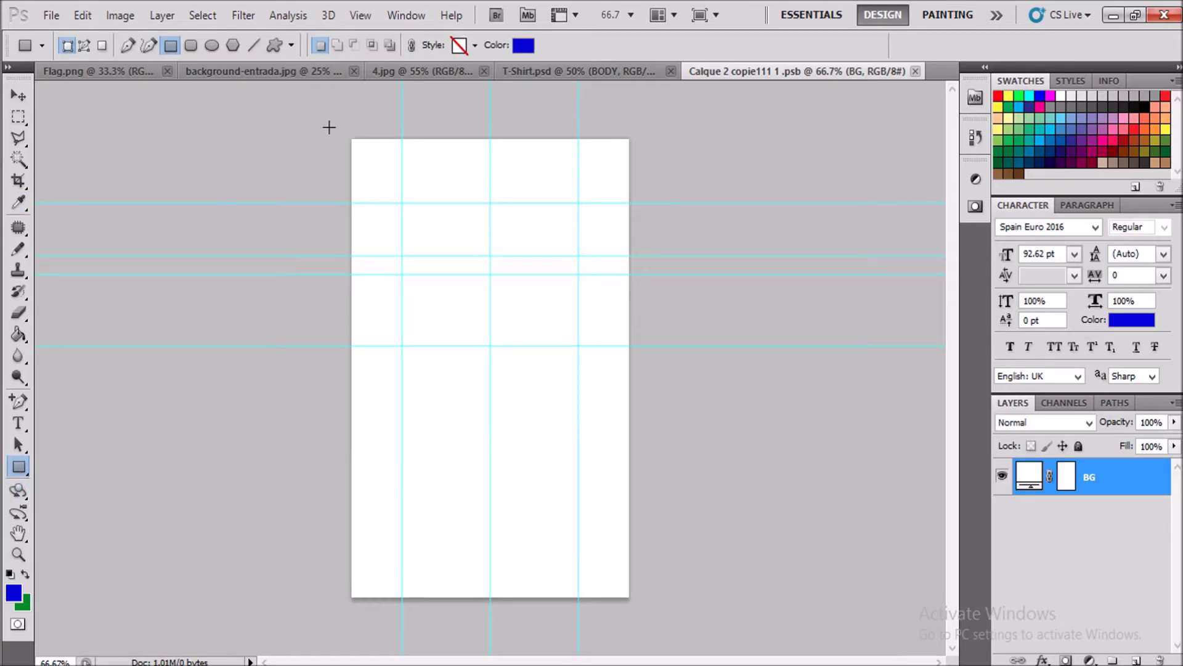
pyautogui.moveTo(338, 119); pyautogui.dragTo(636, 619)
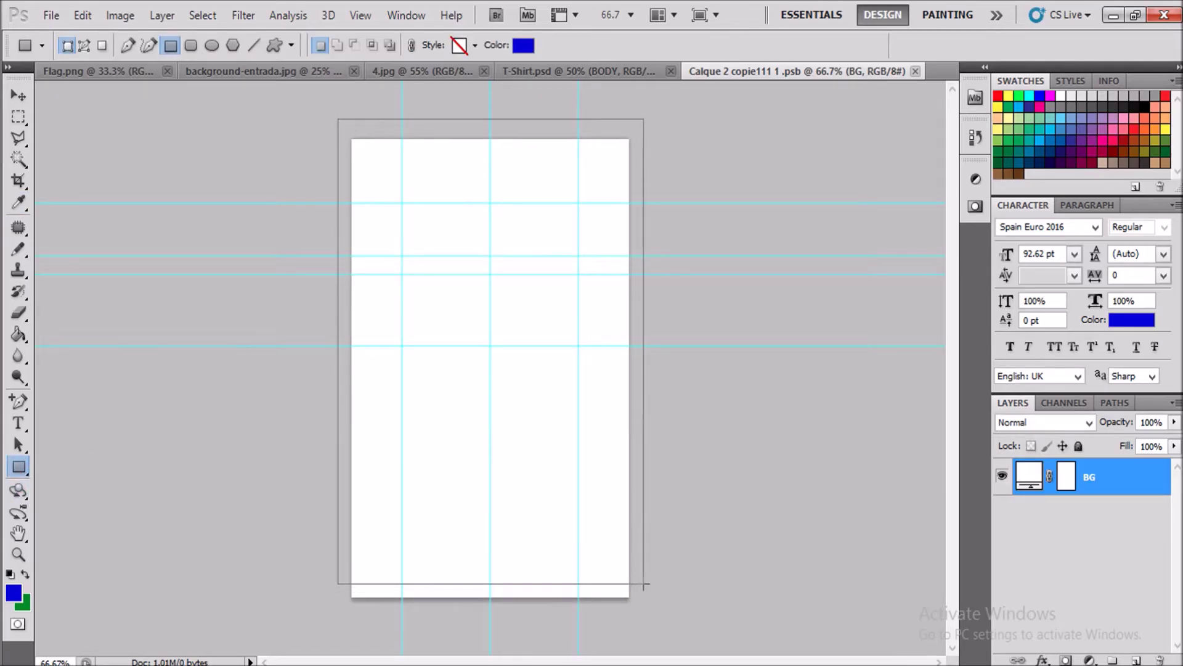
pyautogui.moveTo(635, 618); pyautogui.dragTo(639, 617)
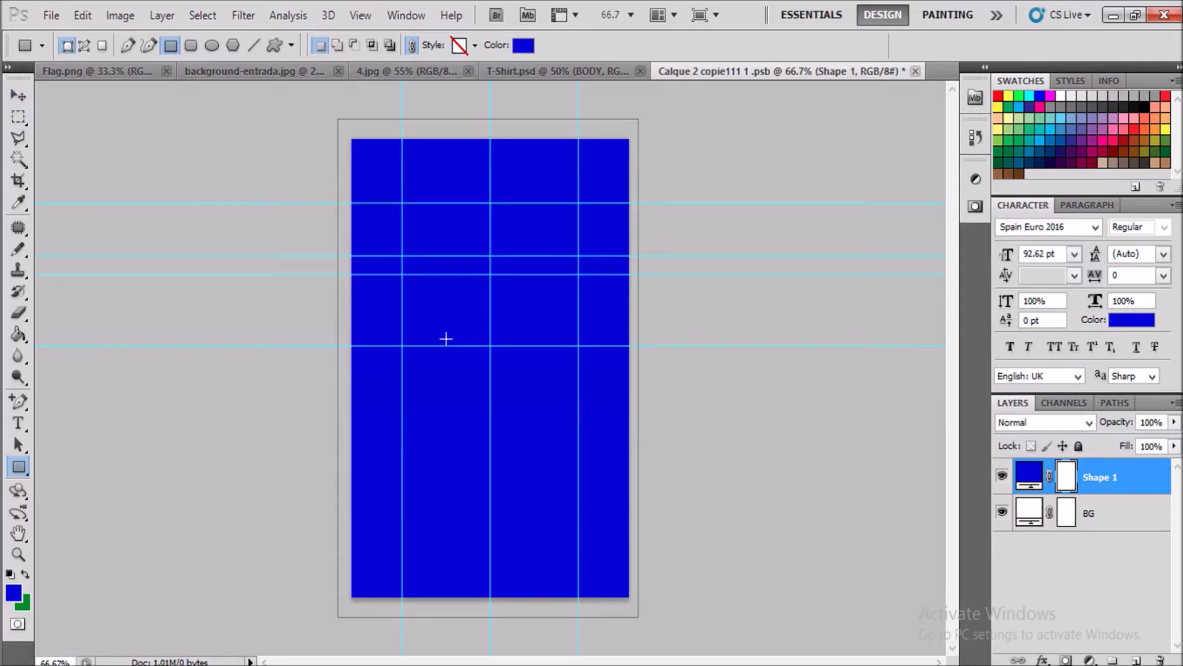
pyautogui.click(20, 94)
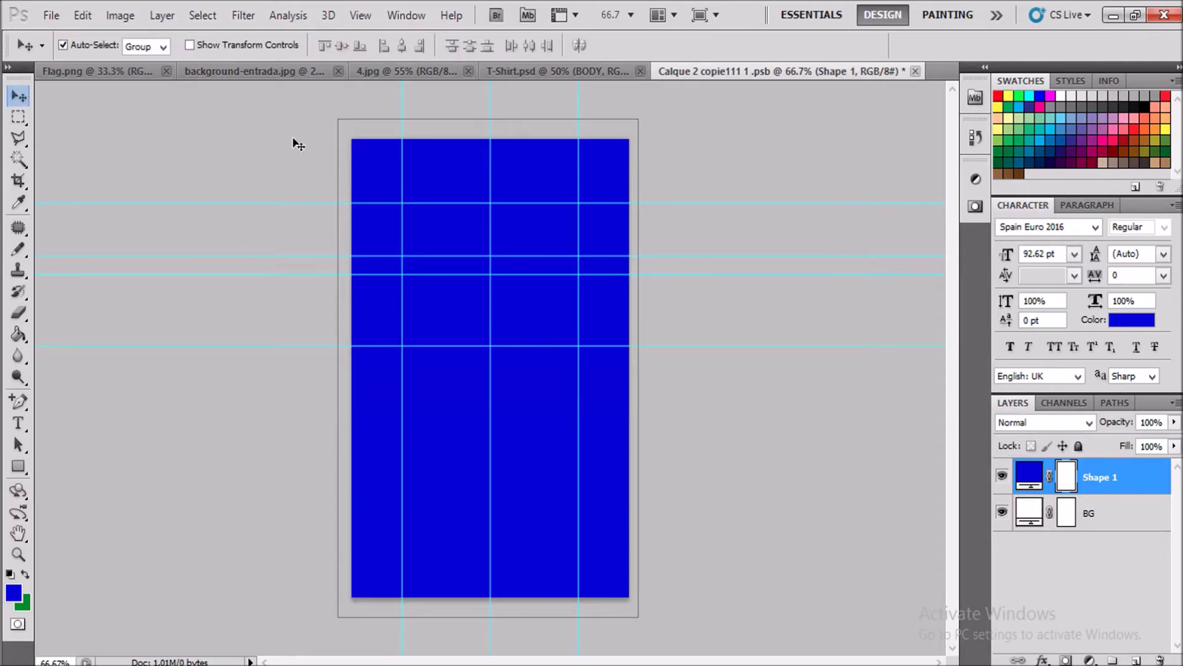
pyautogui.click(258, 159)
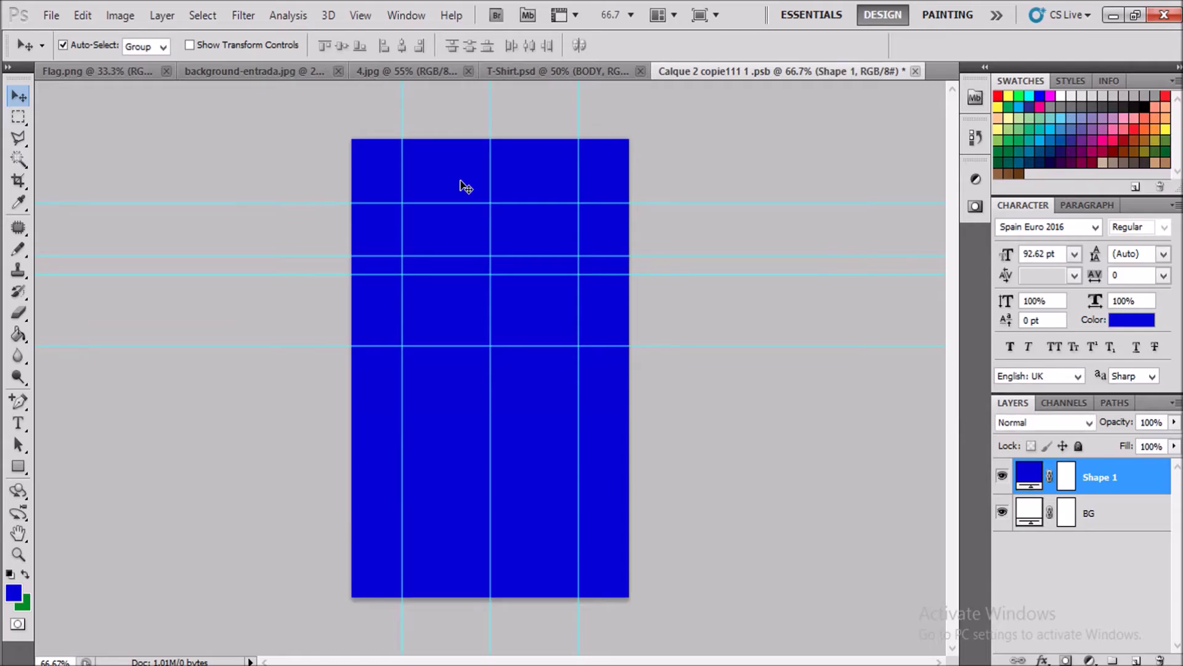
# - Save the BODY contents and check the blue body on T-Shirt.psd
pyautogui.hotkey('ctrl', 's')
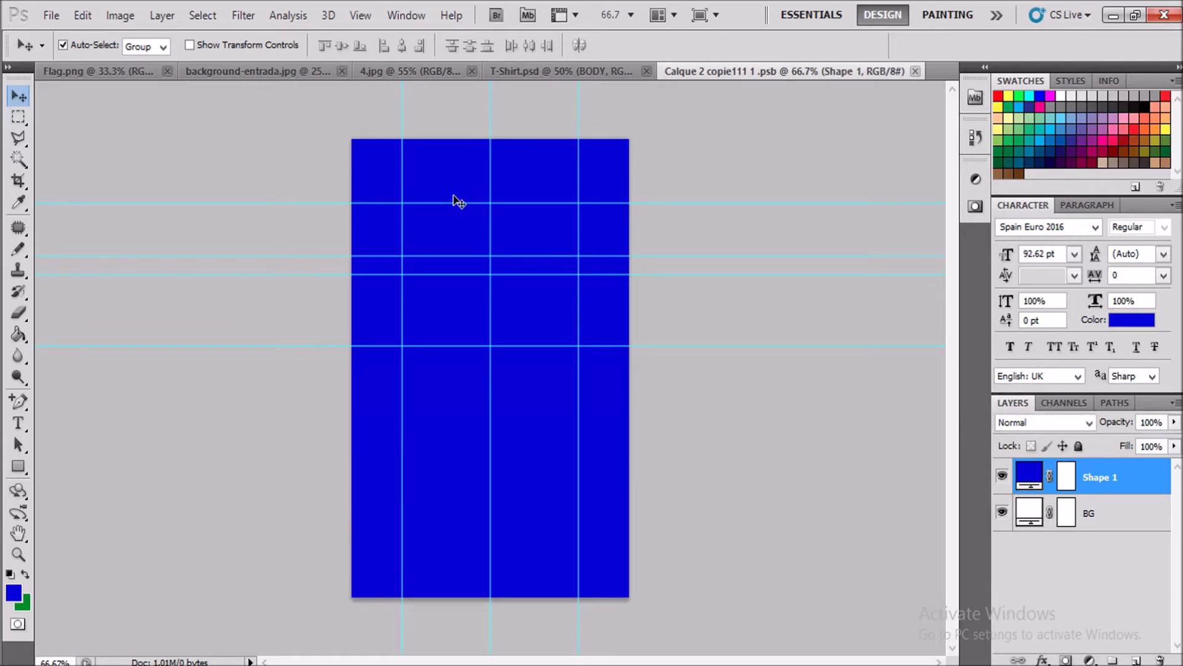
pyautogui.click(596, 71)
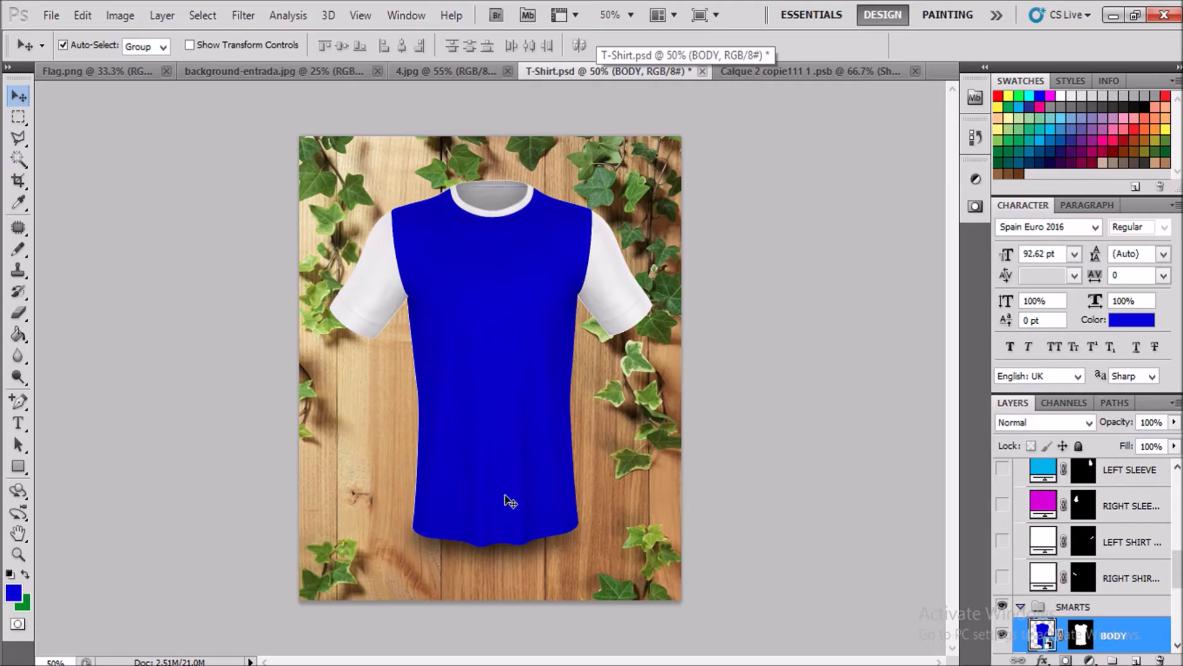
pyautogui.click(815, 71)
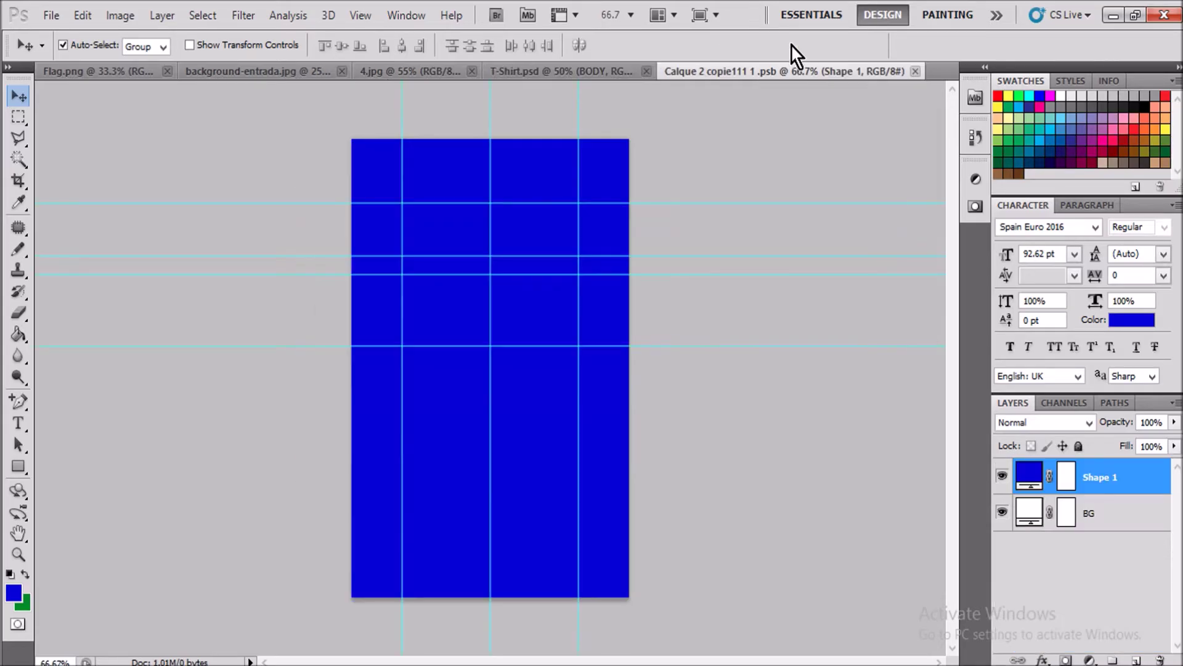
# - Set pure white as the foreground colour for drawing rectangles
pyautogui.click(20, 464)
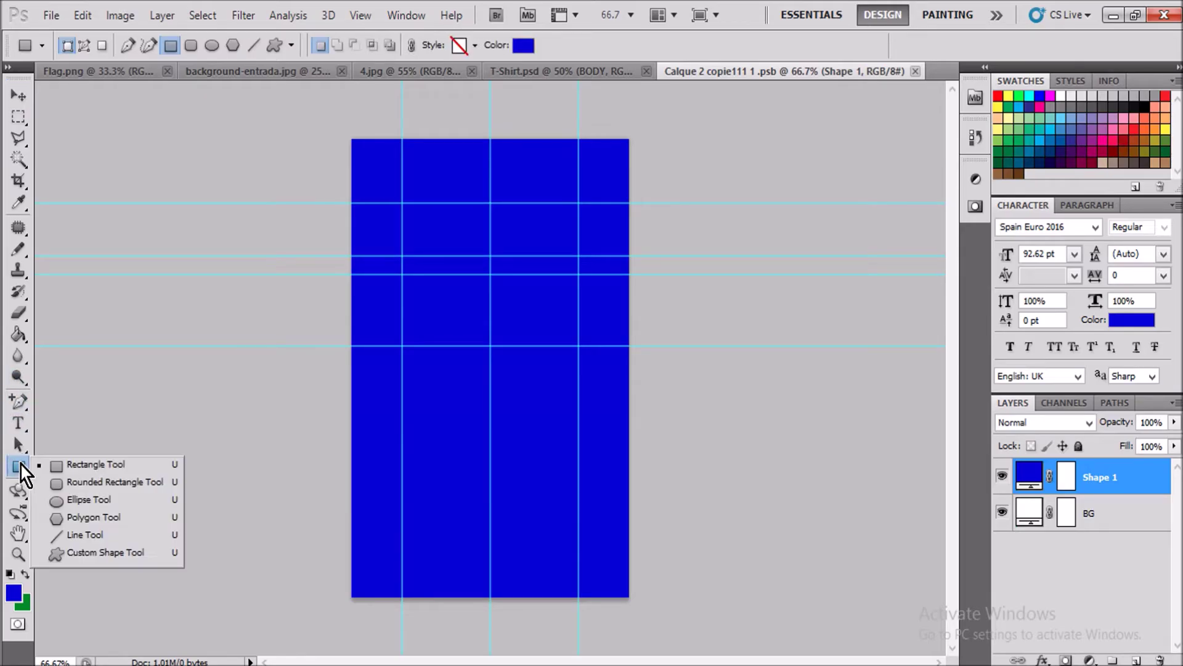
pyautogui.click(62, 464)
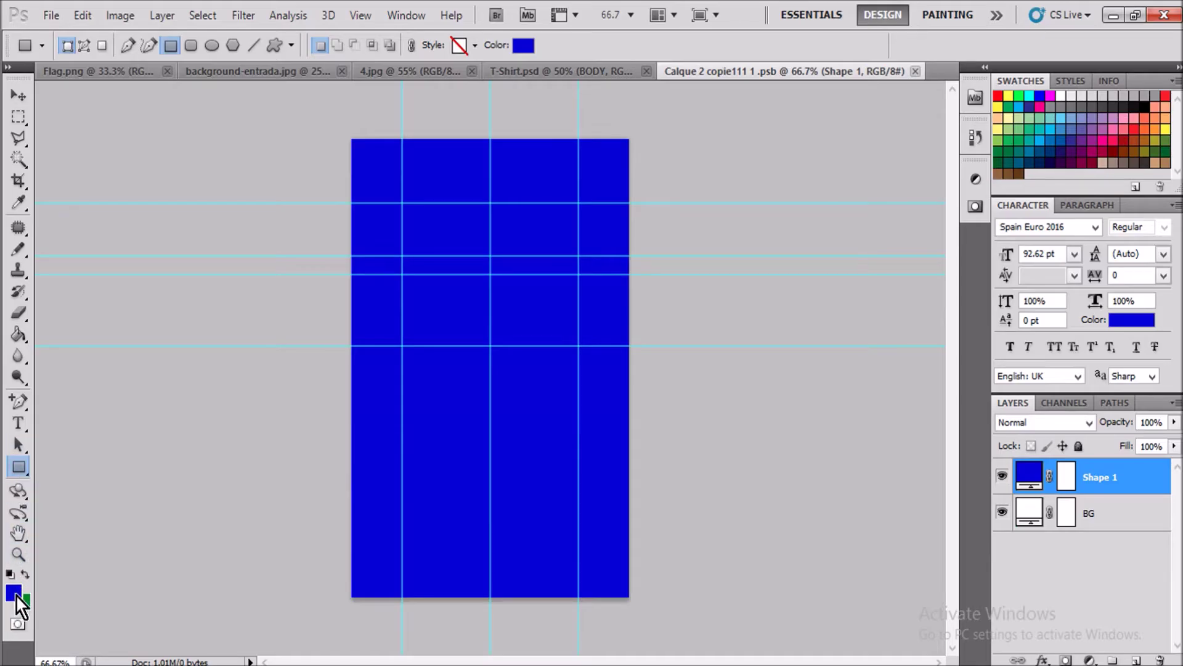
pyautogui.click(24, 573)
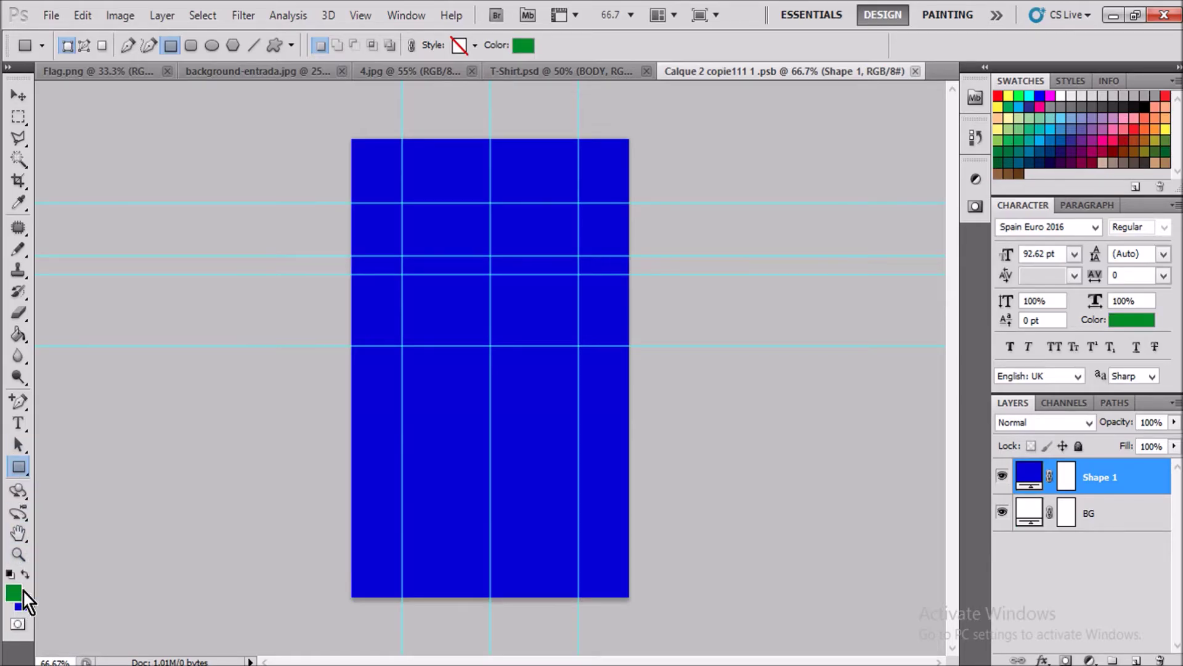
pyautogui.click(14, 593)
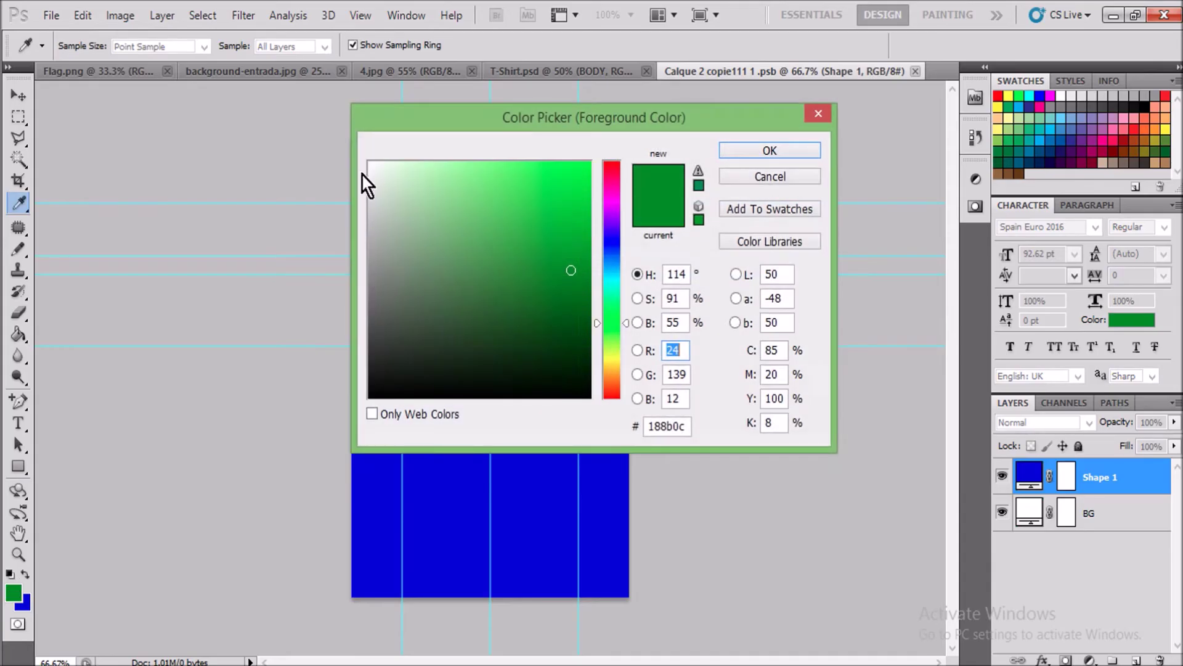
pyautogui.click(370, 163)
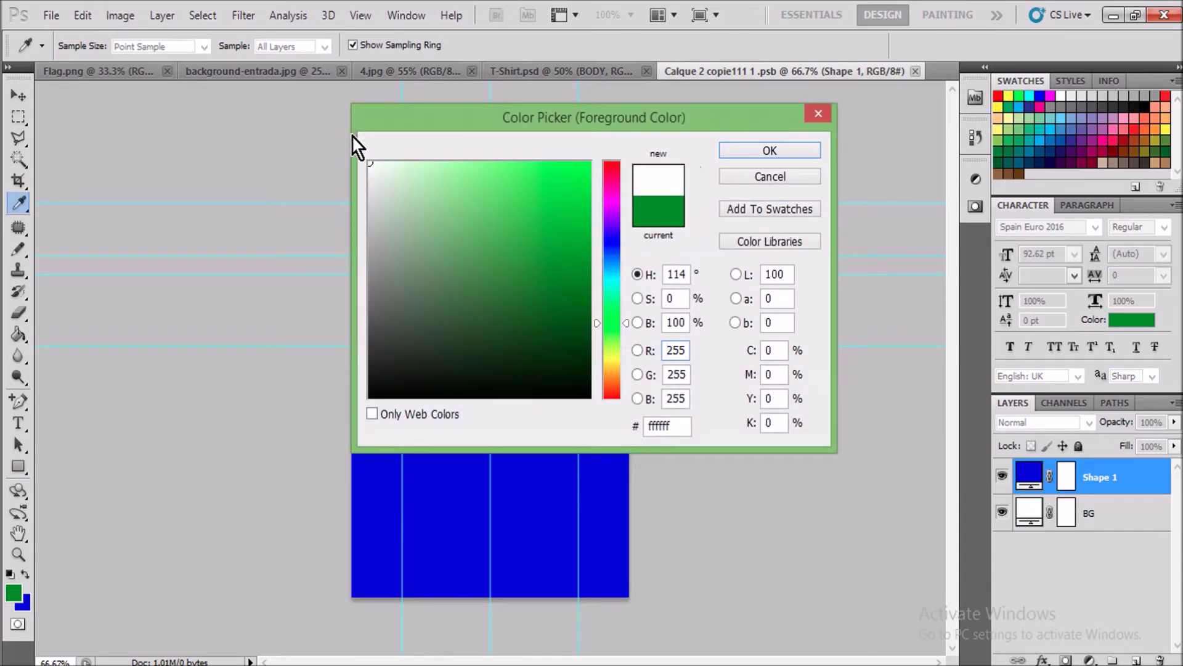
pyautogui.click(724, 153)
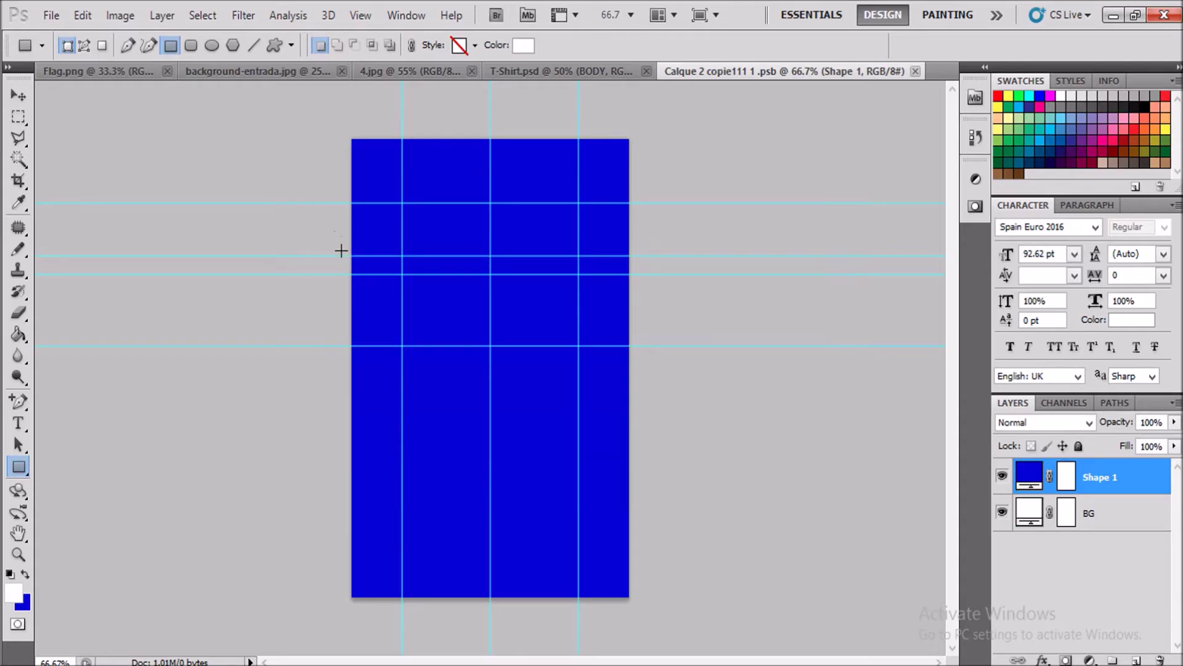
# - Draw a white Shape 2 band across the page, trim its top and bottom slightly, and save
pyautogui.moveTo(344, 250); pyautogui.dragTo(632, 350)
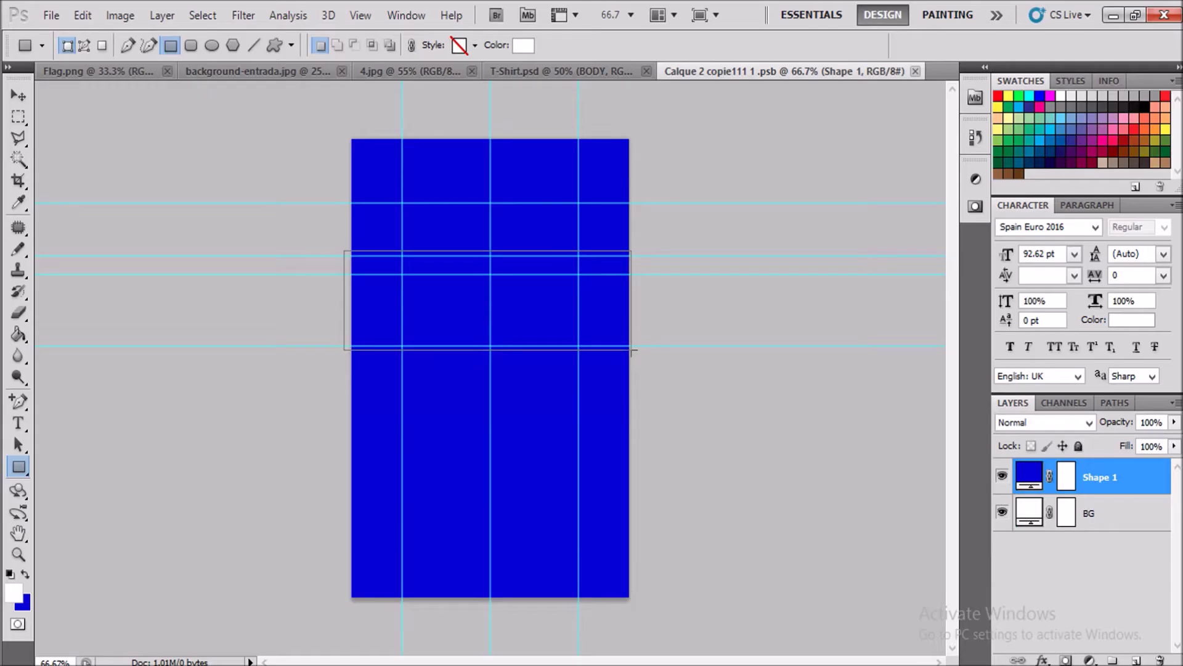
pyautogui.moveTo(631, 350); pyautogui.dragTo(632, 350)
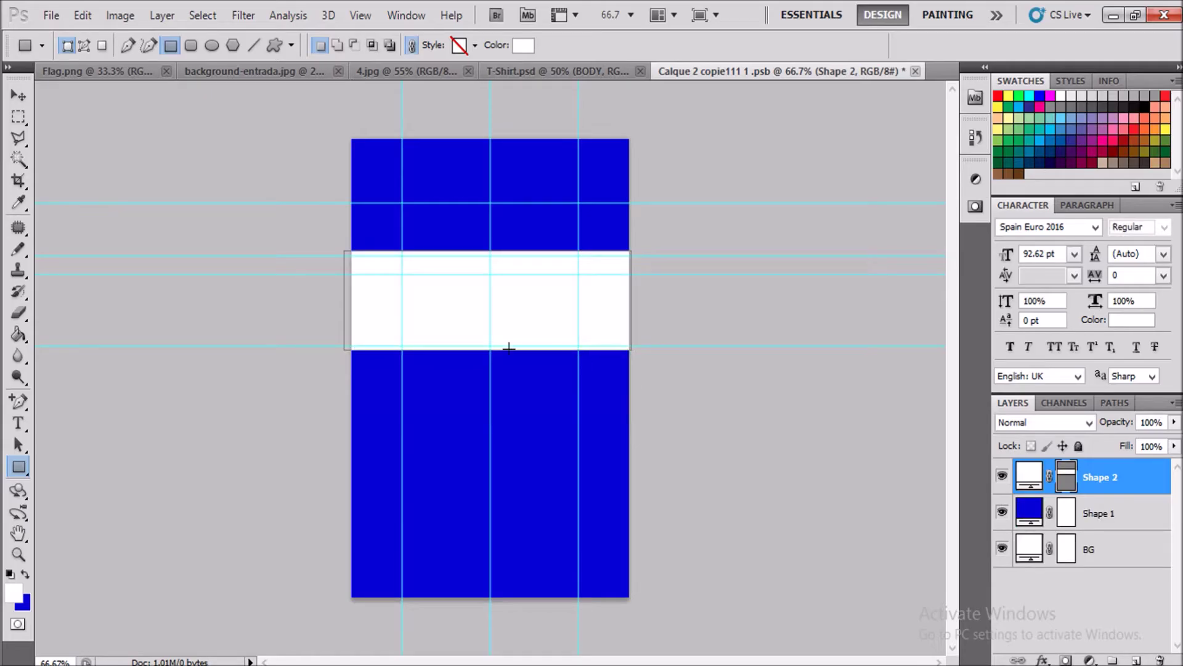
pyautogui.hotkey('ctrl', 't')
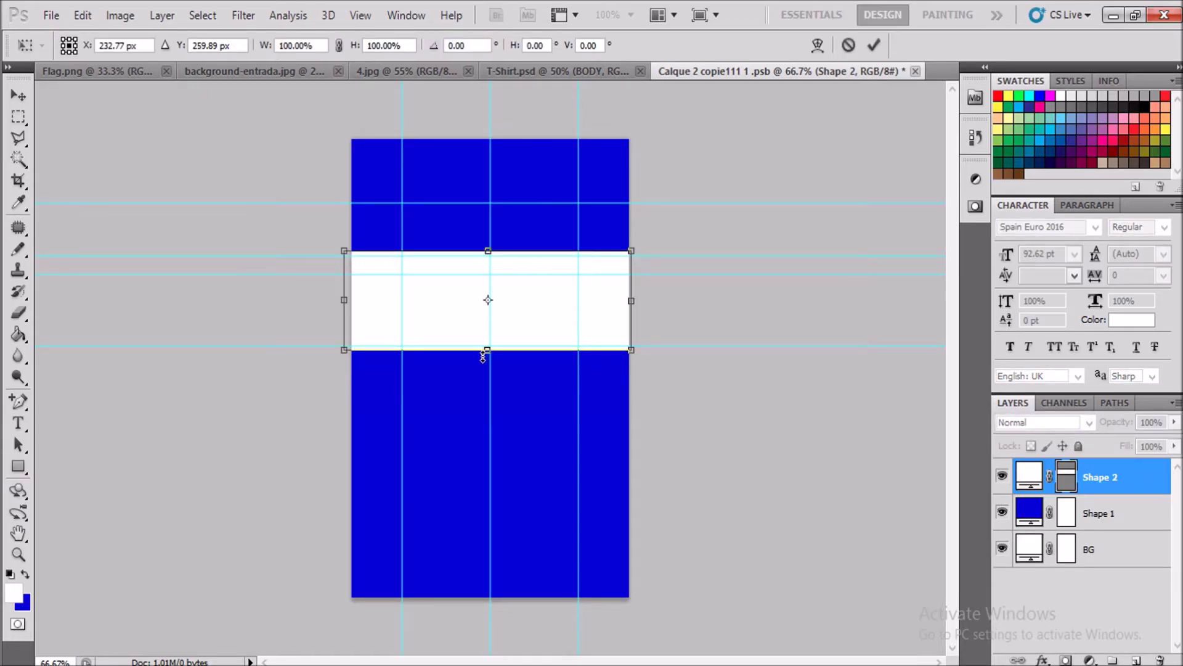
pyautogui.moveTo(484, 356); pyautogui.dragTo(493, 355)
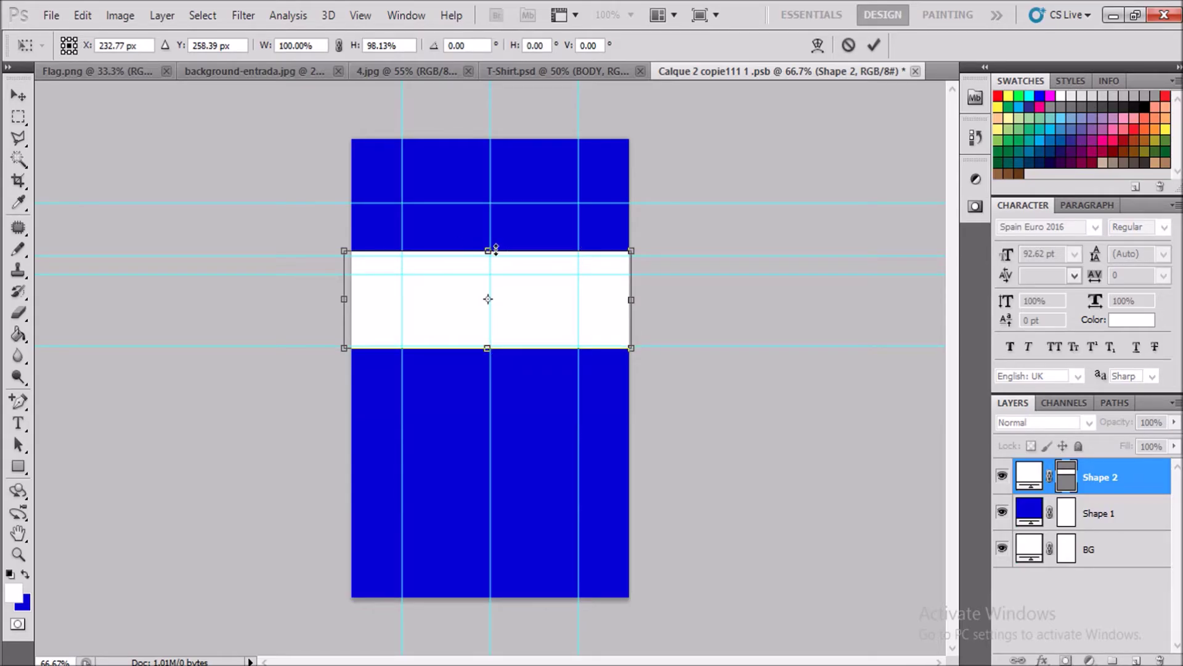
pyautogui.moveTo(488, 251); pyautogui.dragTo(490, 257)
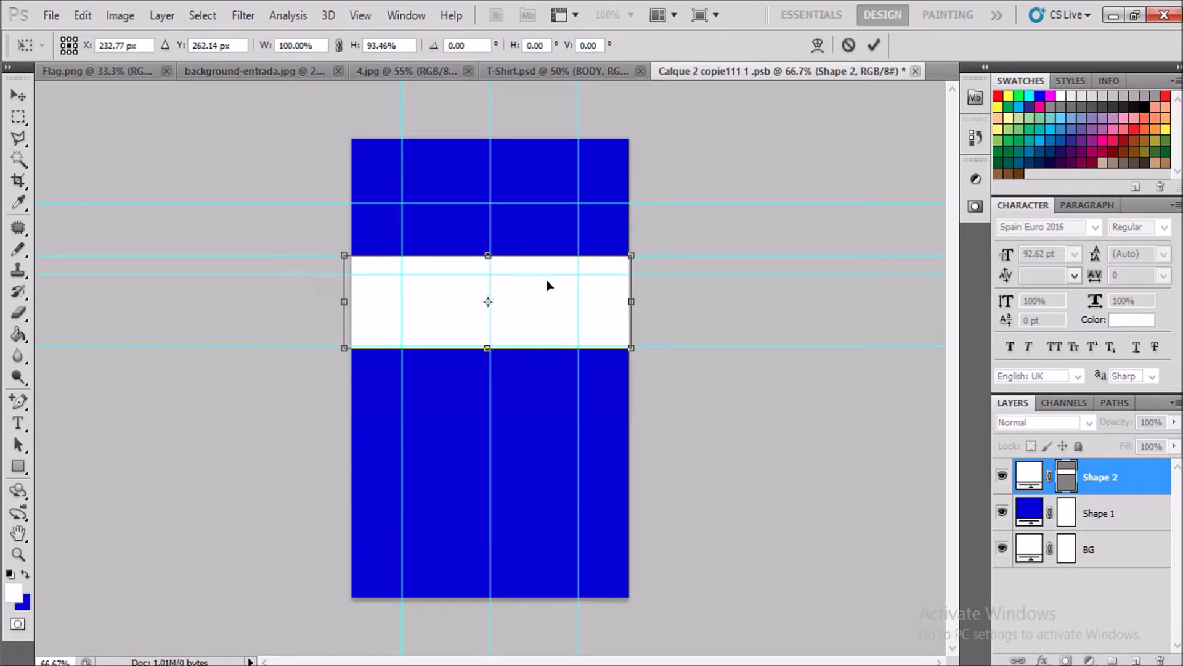
pyautogui.press('Return')
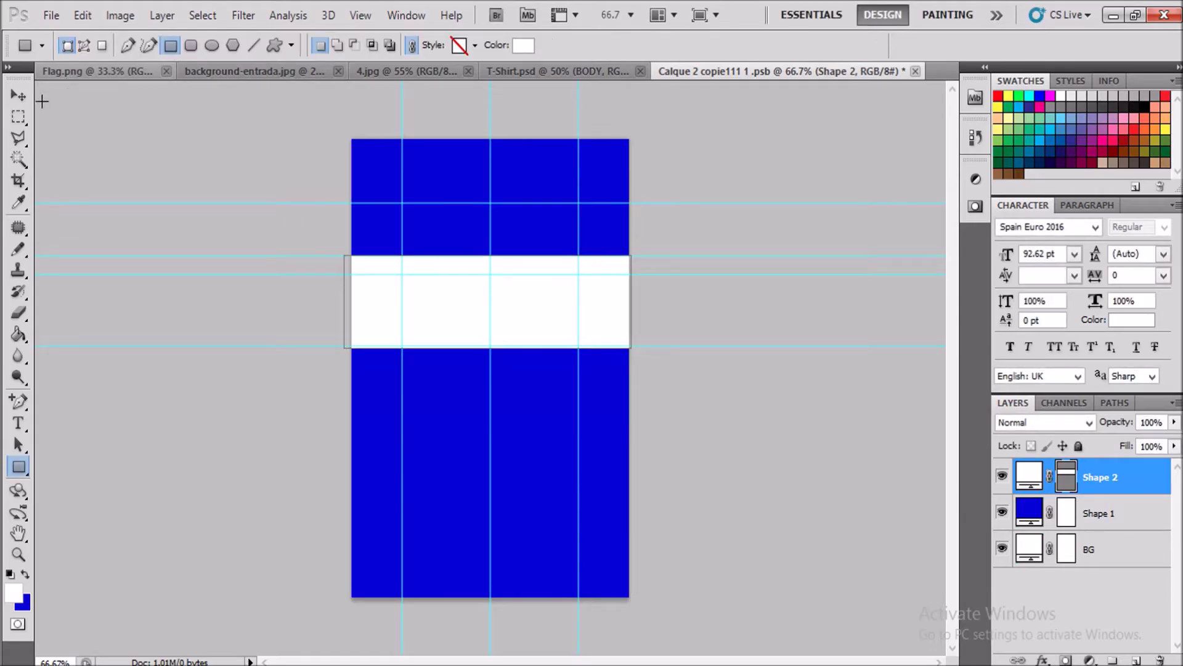
pyautogui.click(22, 101)
pyautogui.click(280, 221)
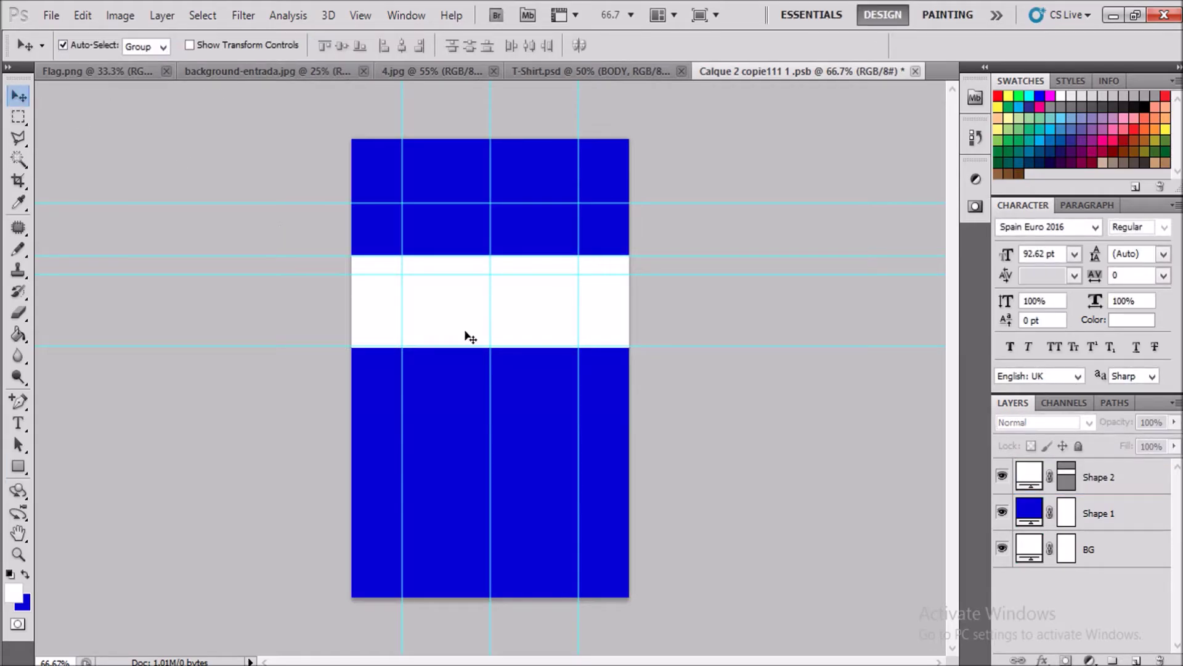
pyautogui.hotkey('ctrl', 's')
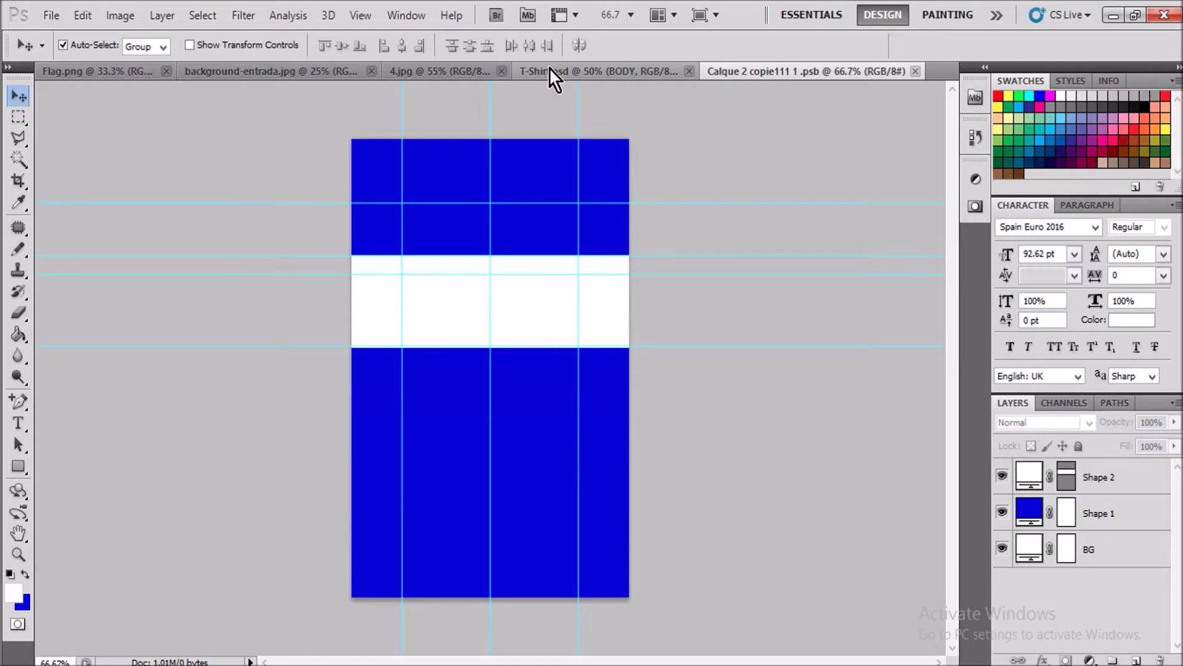
# - Shrink the white Shape 2 band to about 81% height and view it on T-Shirt.psd
pyautogui.click(550, 71)
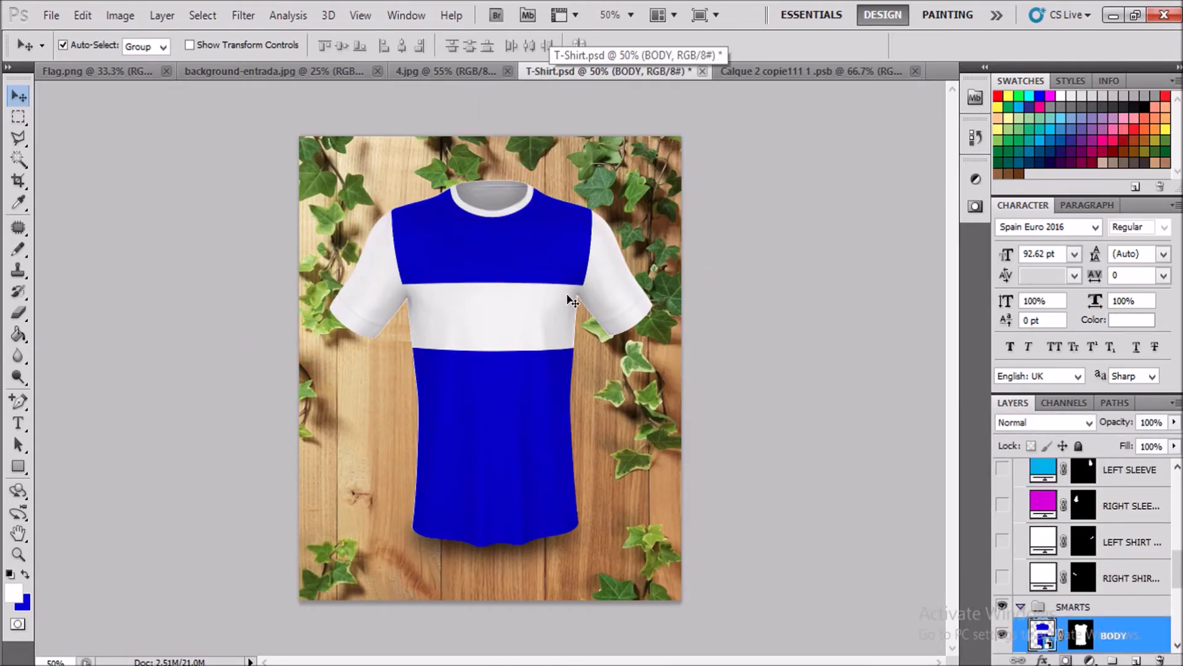
pyautogui.click(766, 72)
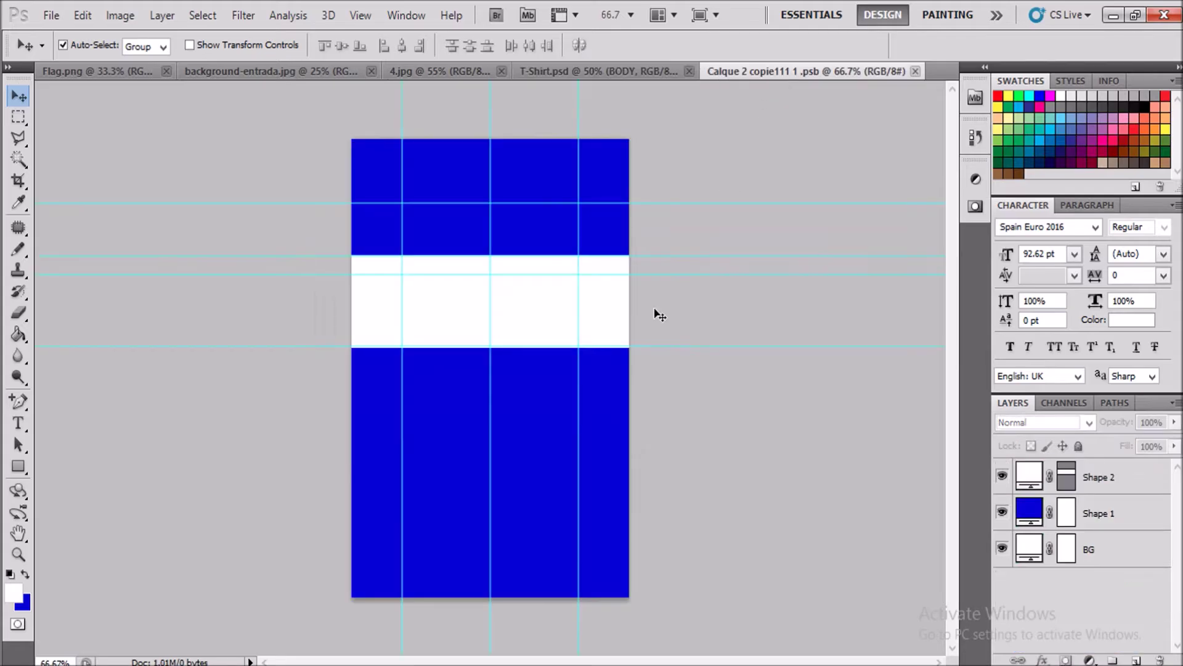
pyautogui.click(546, 324)
pyautogui.hotkey('ctrl', 't')
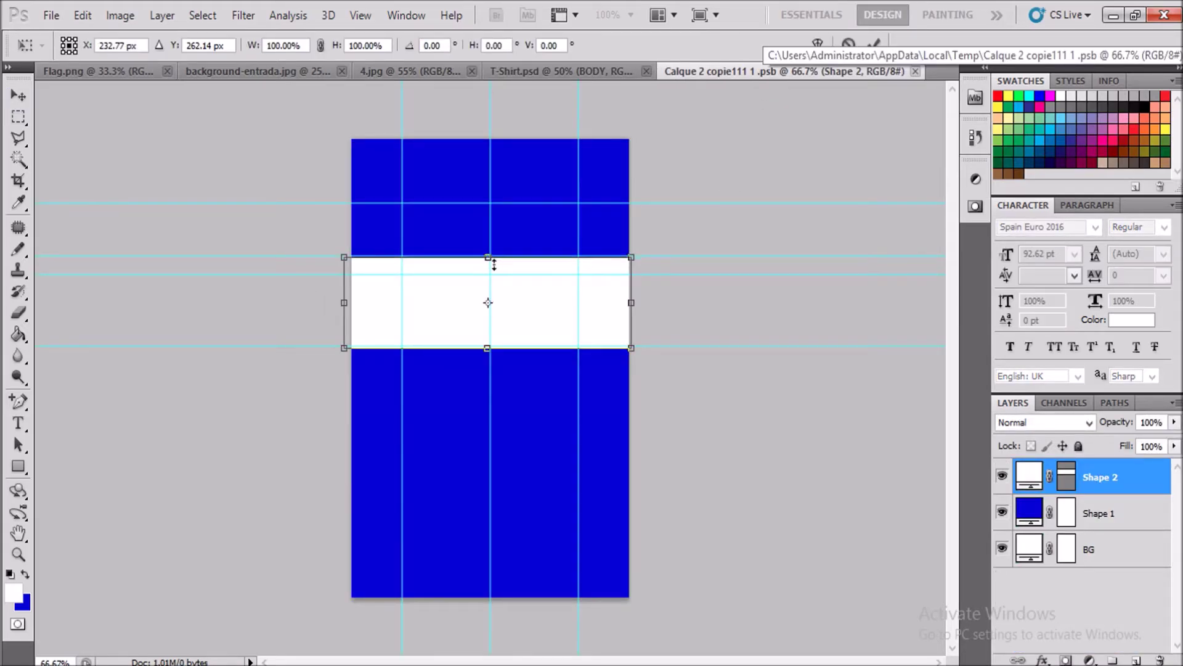
pyautogui.moveTo(488, 257); pyautogui.dragTo(527, 276)
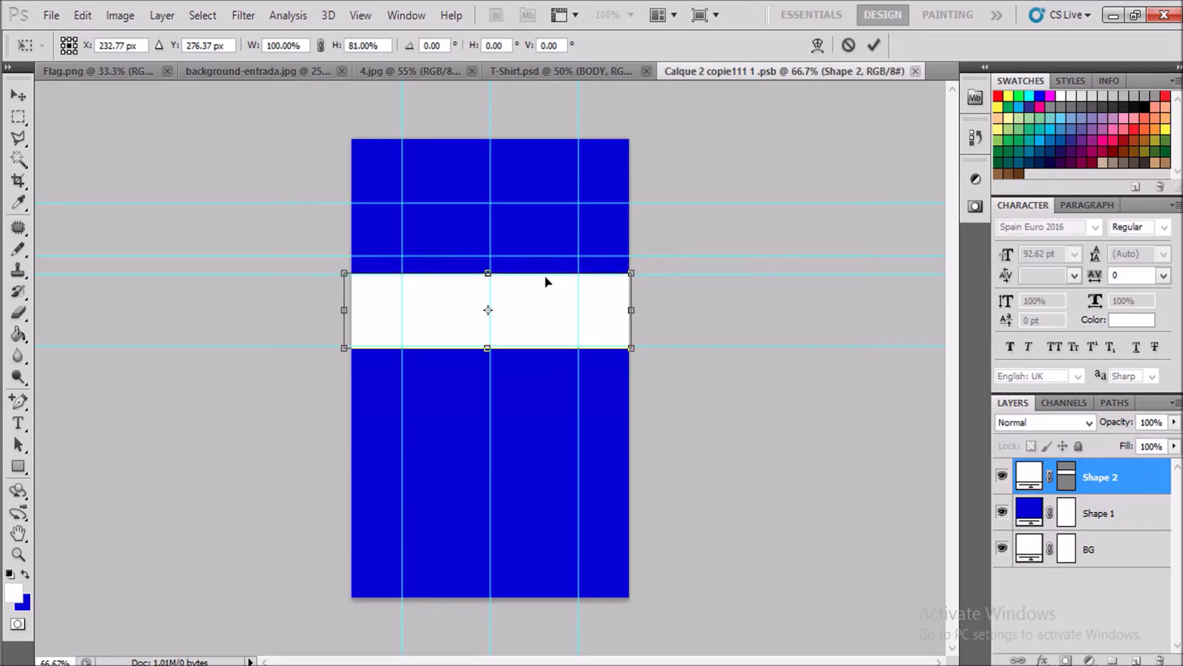
pyautogui.press('Return')
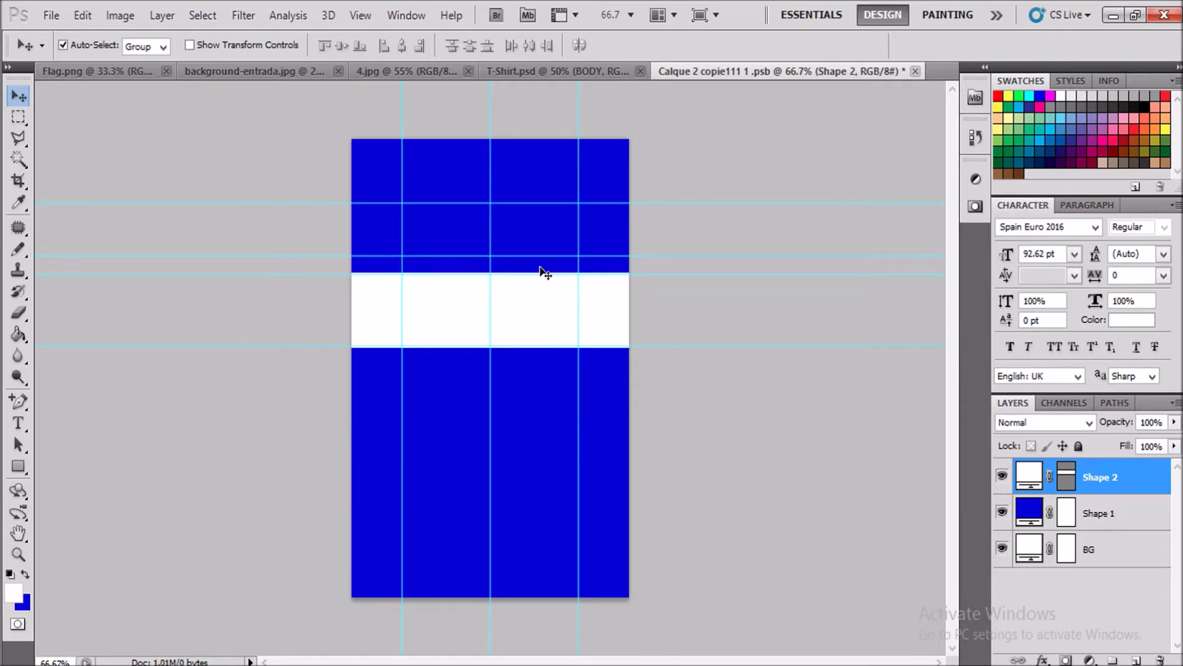
pyautogui.click(519, 71)
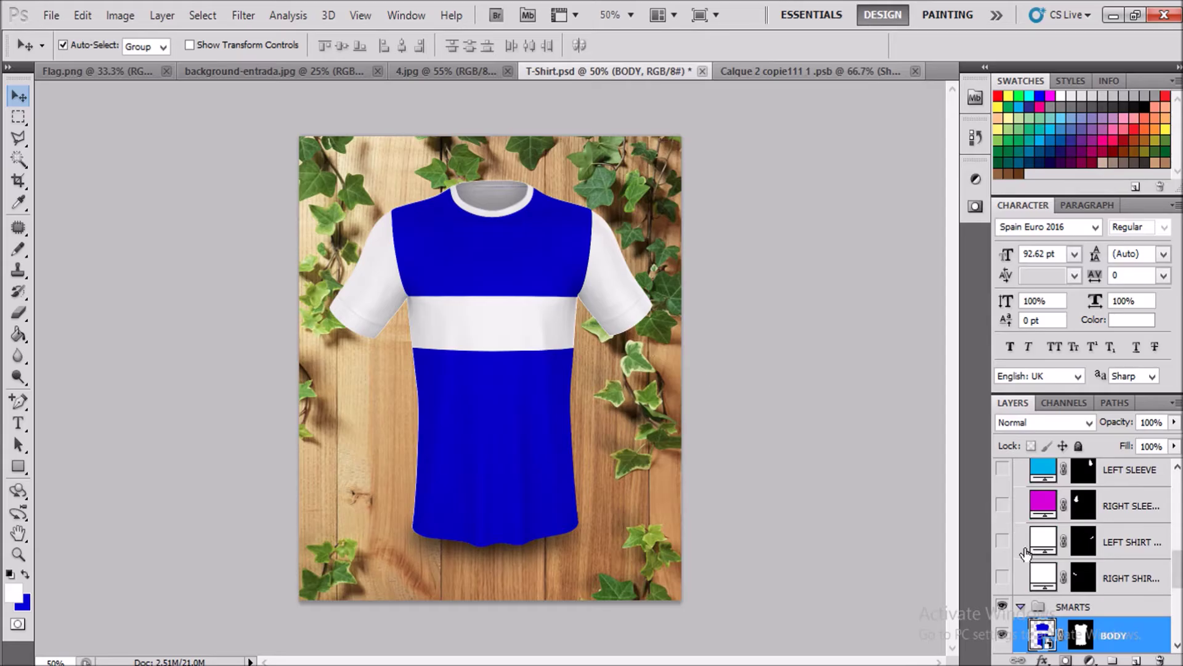
pyautogui.scroll(-3, 1077, 616)
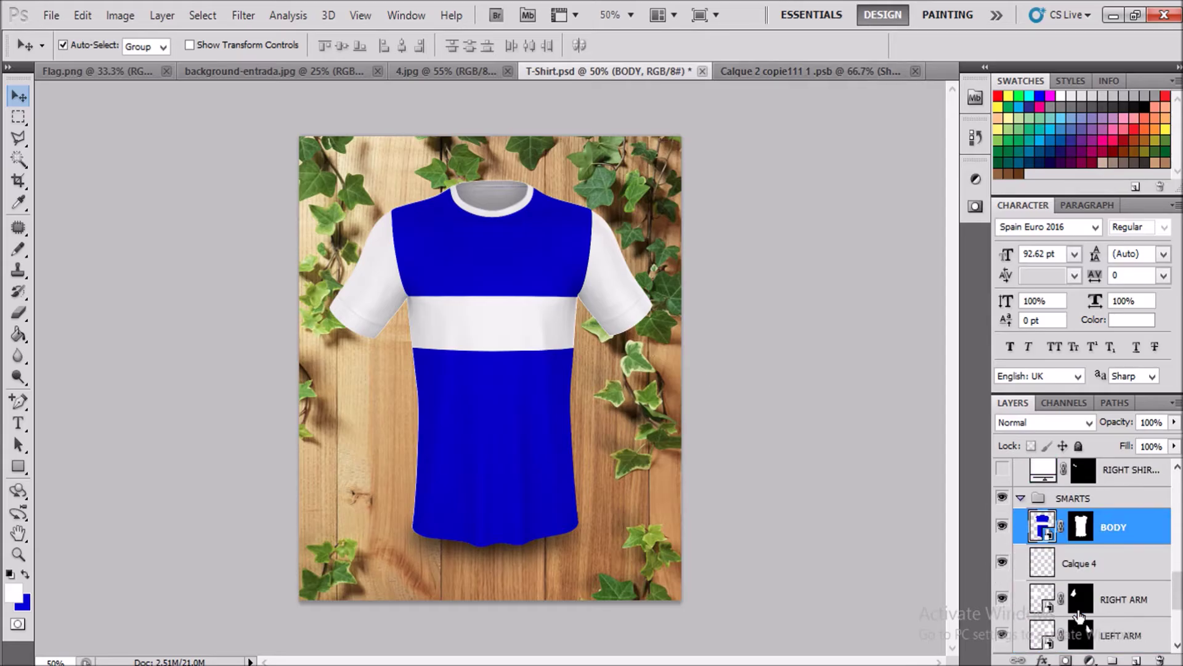
# - In the RIGHT ARM smart object, draw a blue rectangle along the bottom, save, and close
pyautogui.click(1042, 597)
pyautogui.doubleClick(1041, 597)
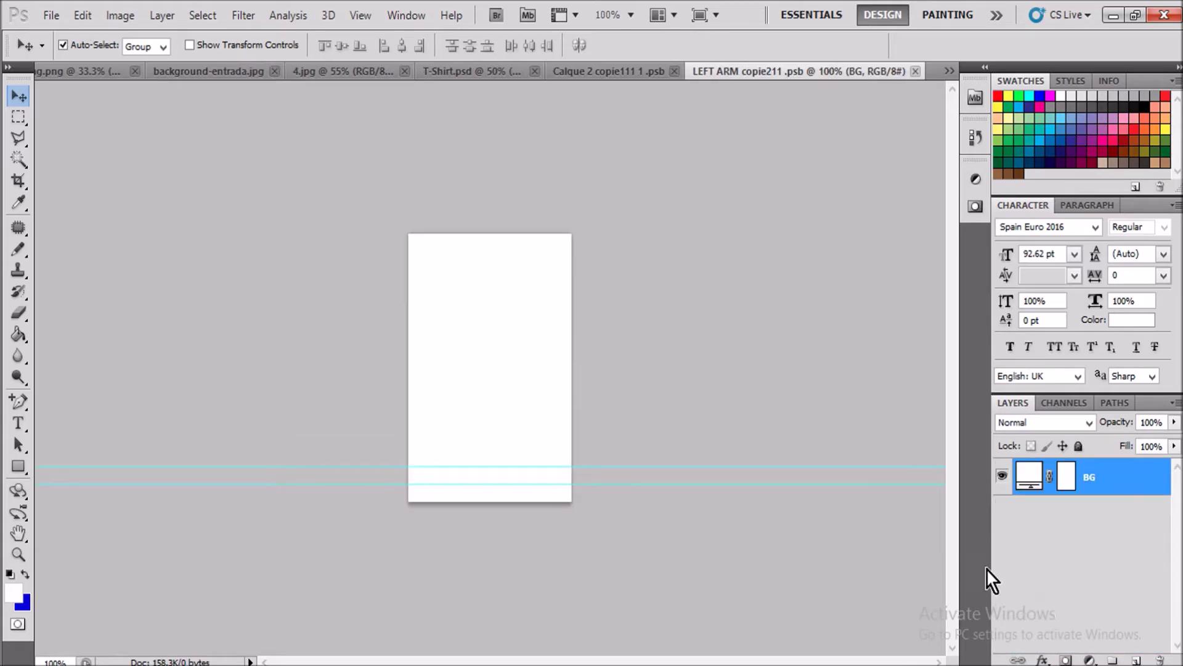
pyautogui.click(23, 572)
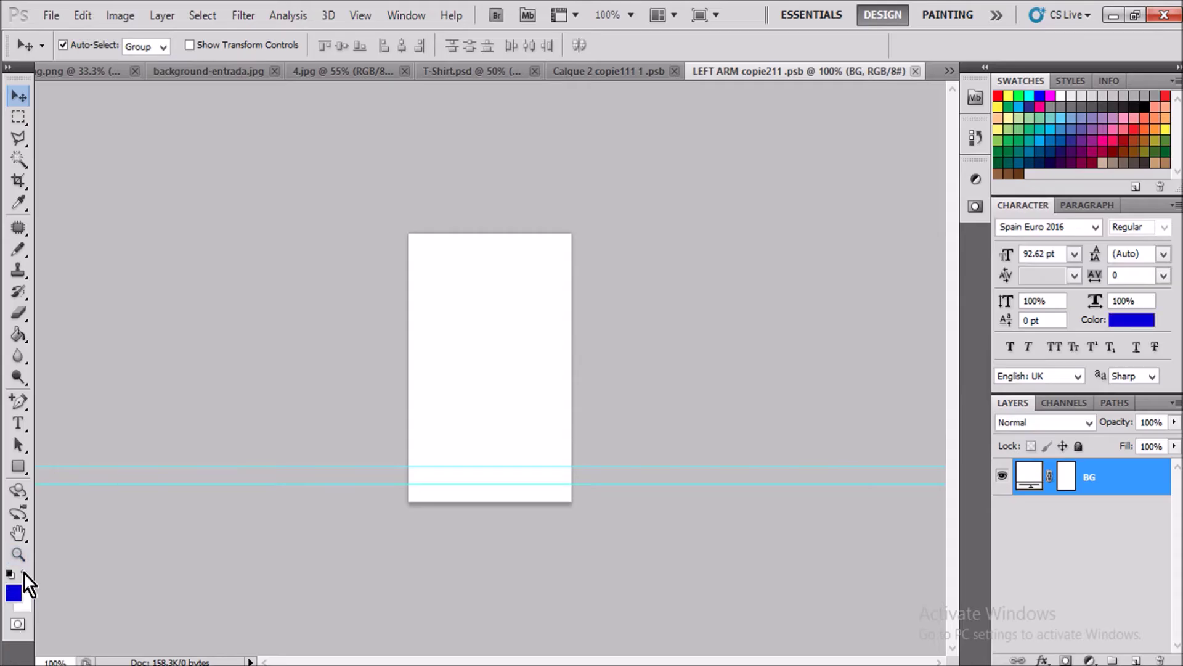
pyautogui.click(14, 458)
pyautogui.click(72, 466)
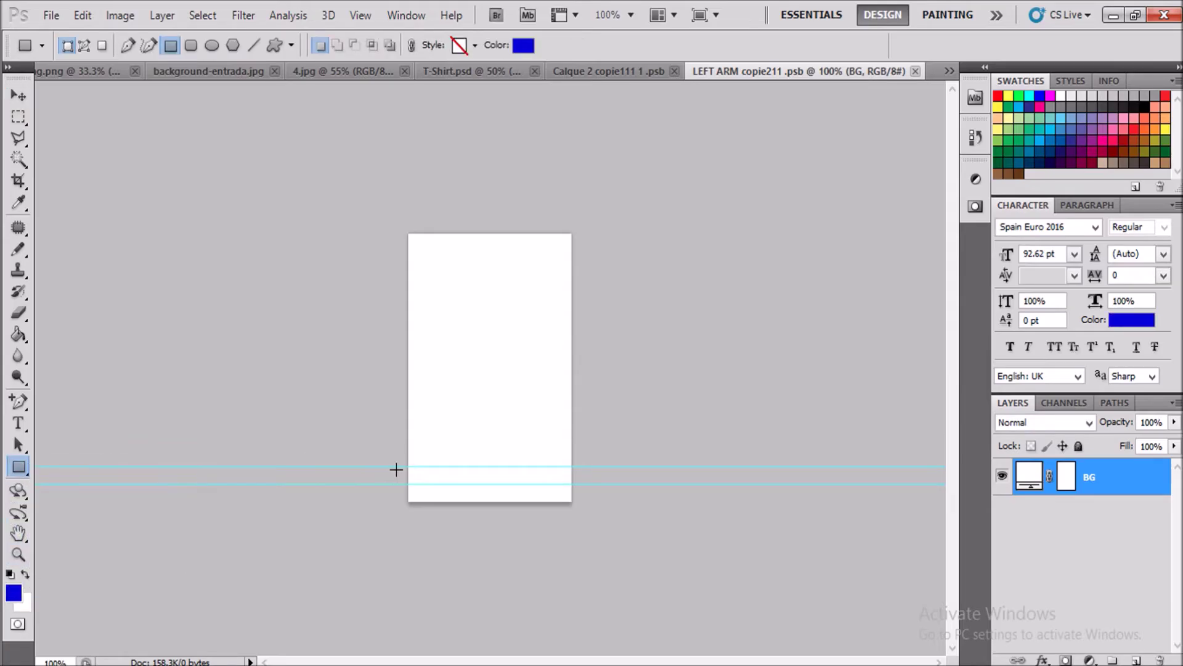
pyautogui.moveTo(401, 464); pyautogui.dragTo(577, 532)
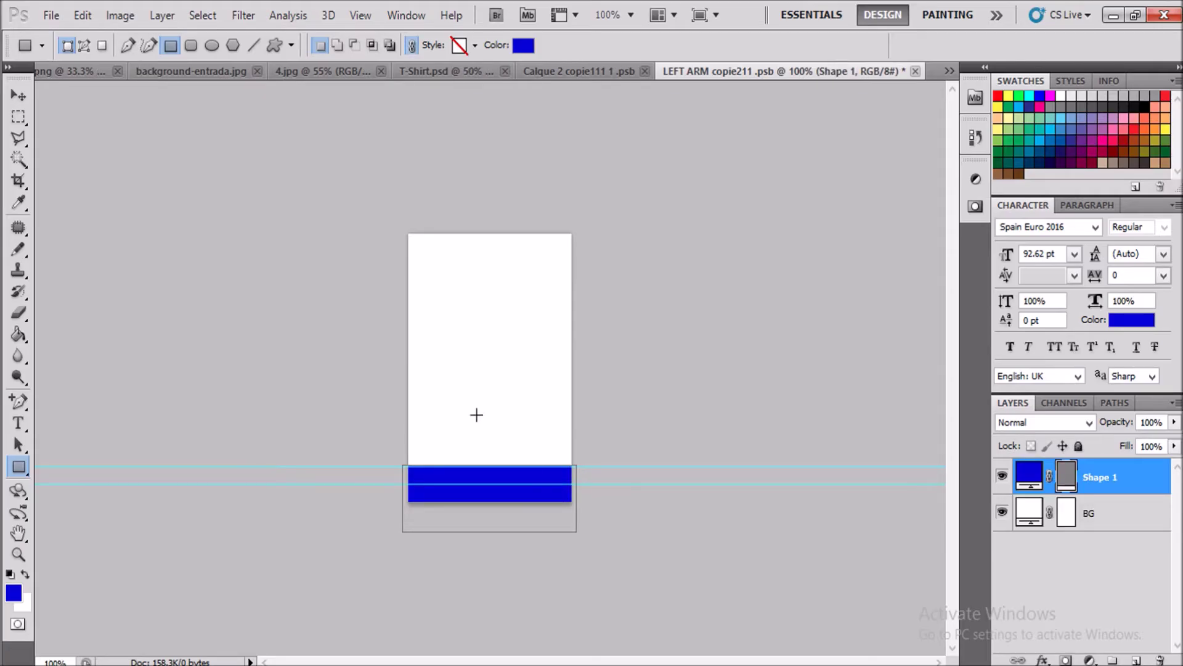
pyautogui.click(16, 93)
pyautogui.click(281, 317)
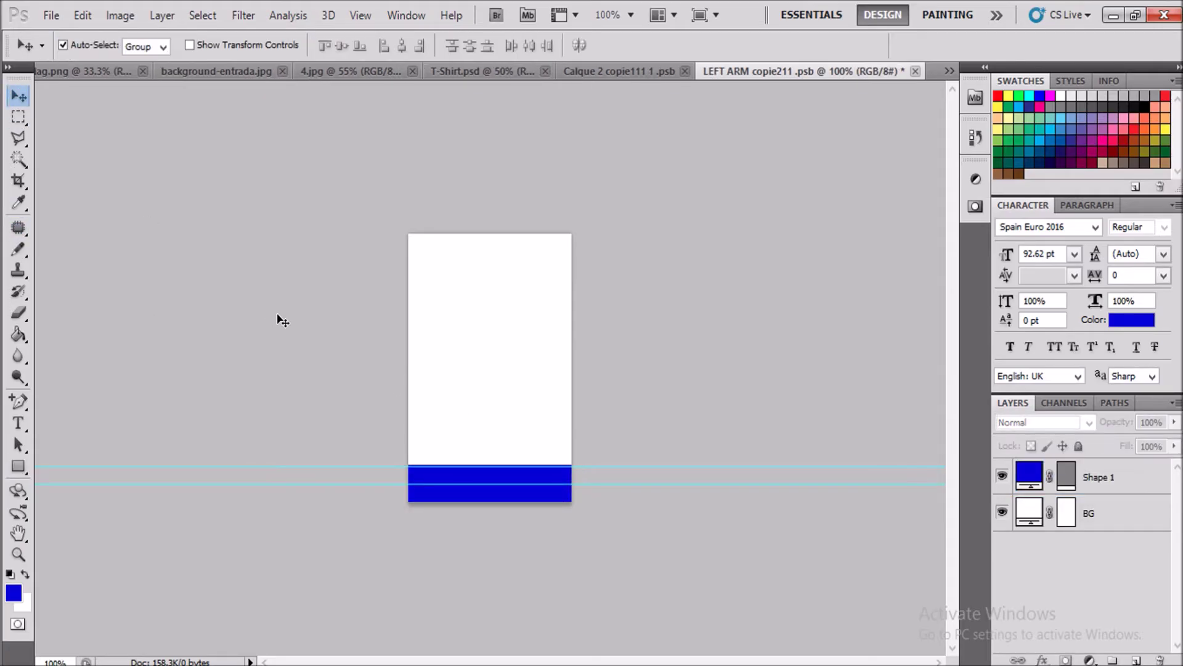
pyautogui.hotkey('ctrl', 's')
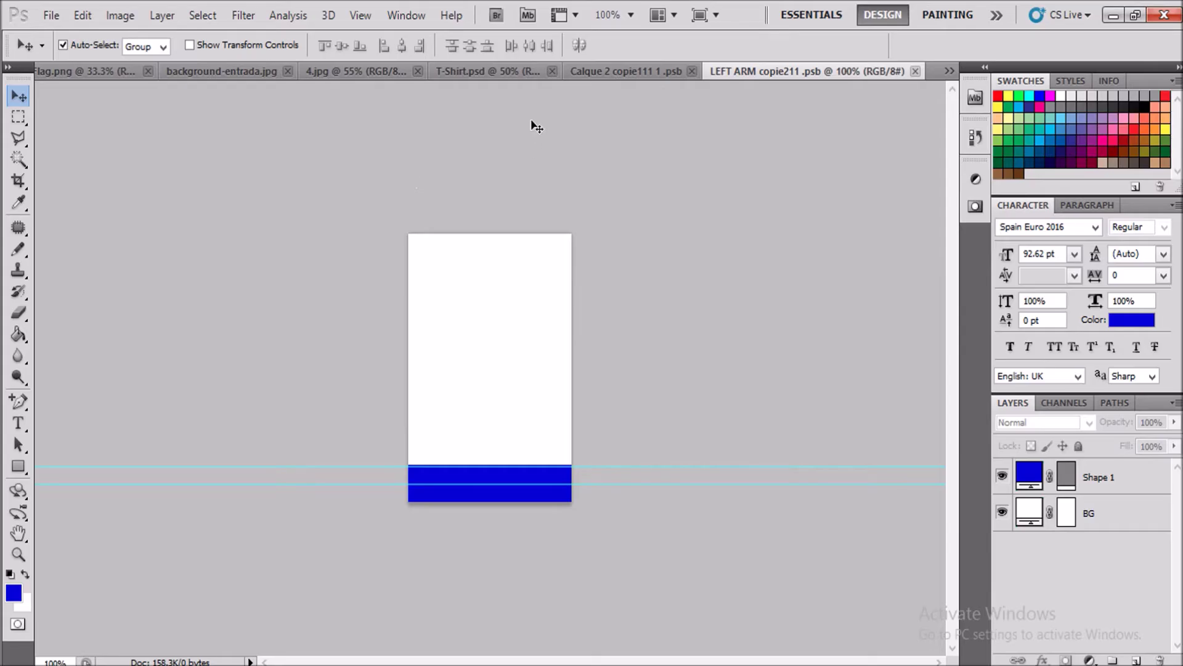
pyautogui.click(916, 71)
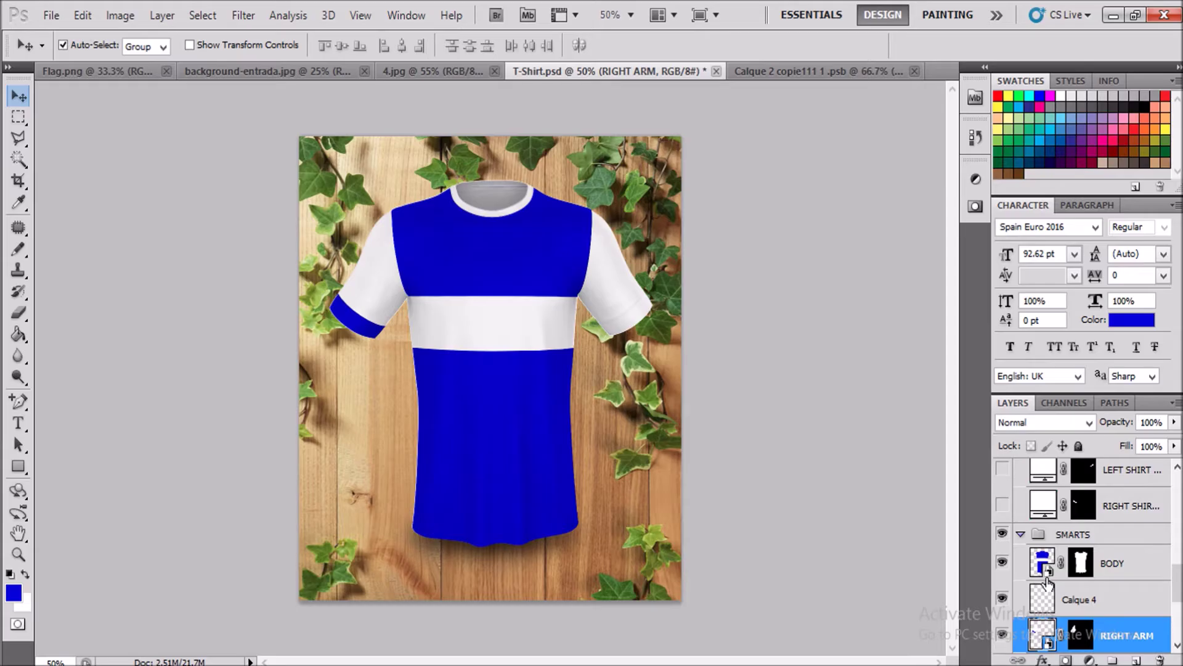
# - In the LEFT ARM smart object, draw a blue rectangle along the bottom, save, and close
pyautogui.scroll(-2, 1048, 583)
pyautogui.scroll(-1, 1048, 582)
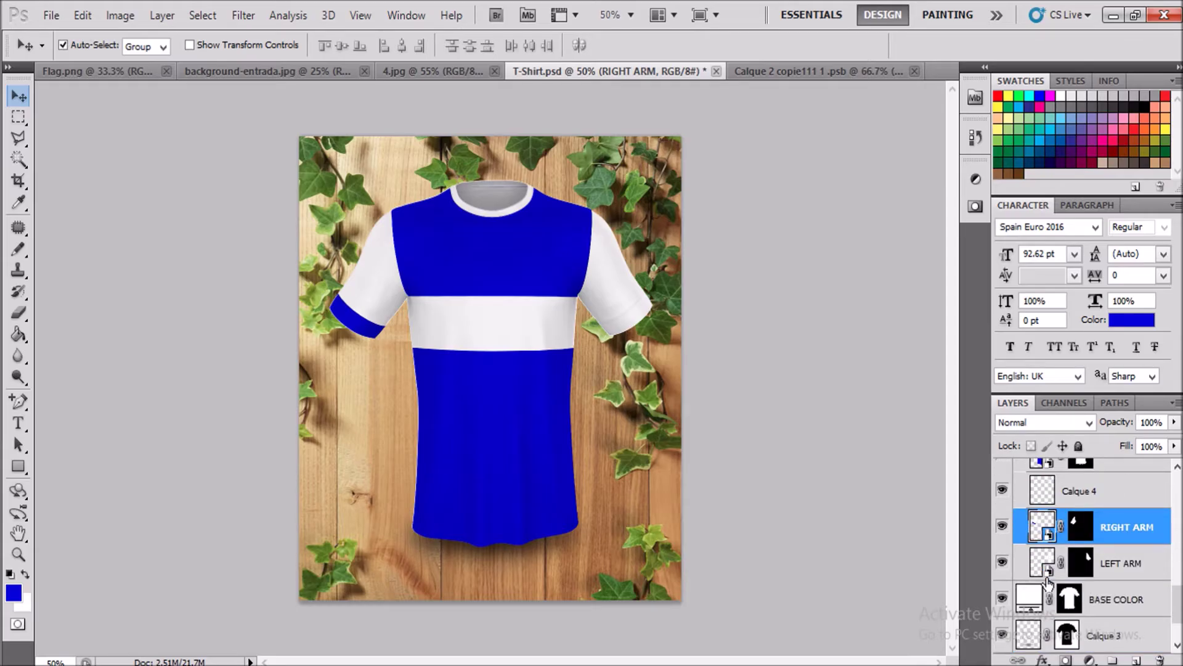
pyautogui.click(1041, 562)
pyautogui.doubleClick(1041, 563)
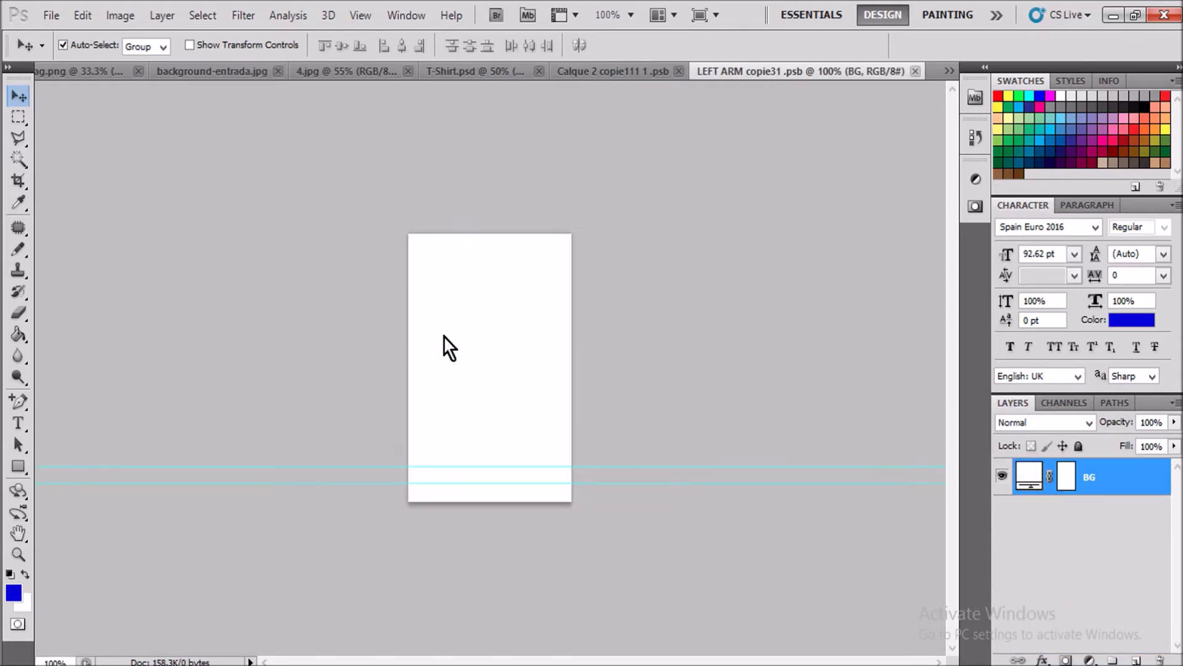
pyautogui.click(19, 466)
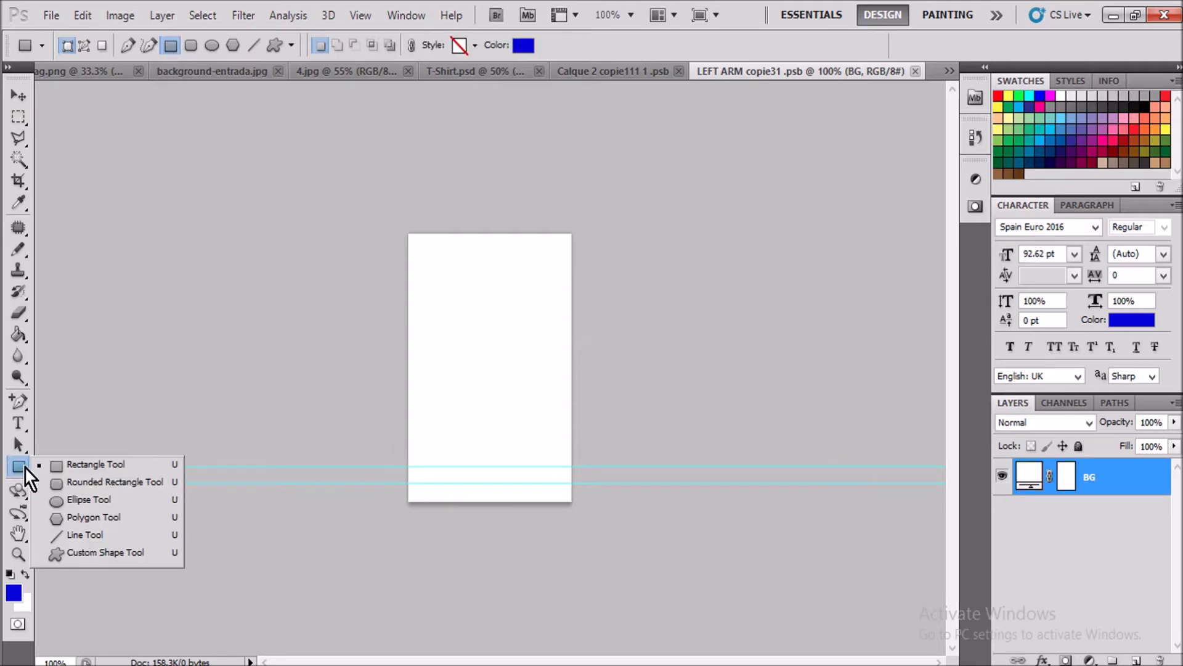
pyautogui.click(59, 464)
pyautogui.moveTo(401, 467); pyautogui.dragTo(572, 529)
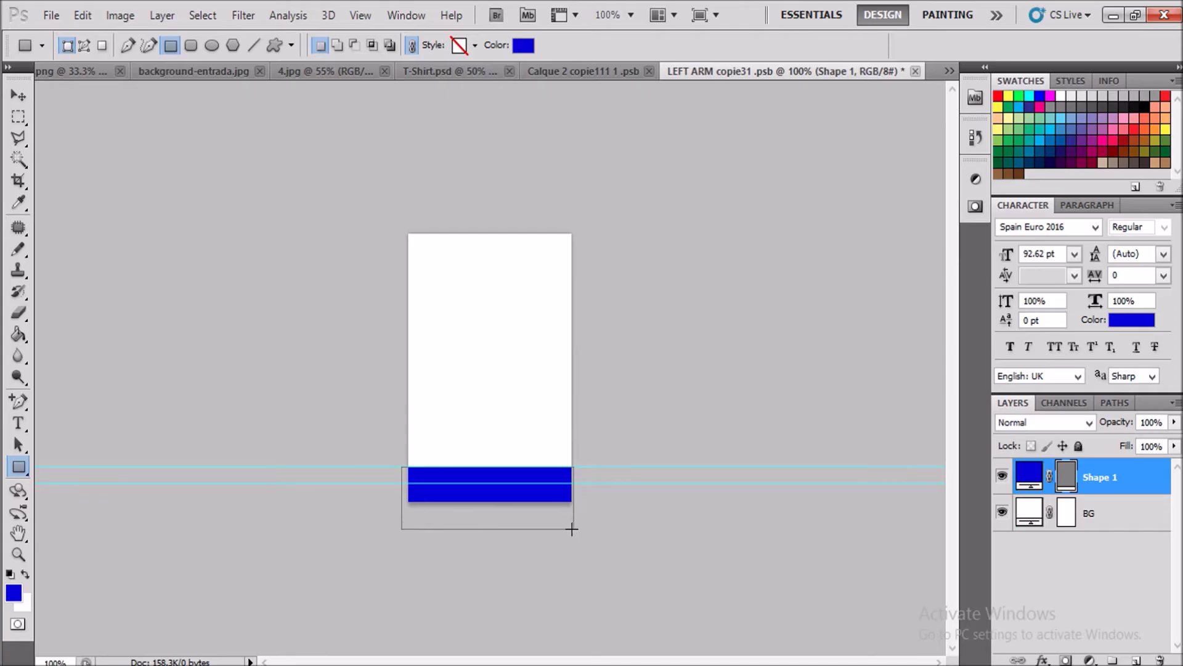
pyautogui.hotkey('ctrl', 's')
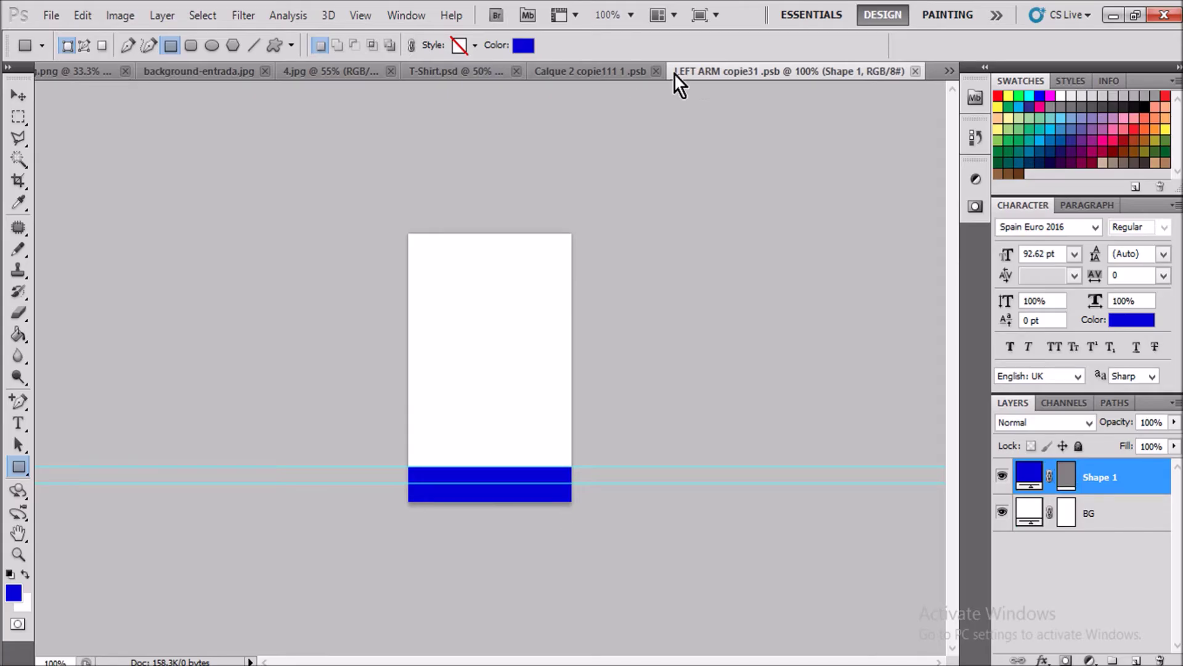
pyautogui.click(913, 70)
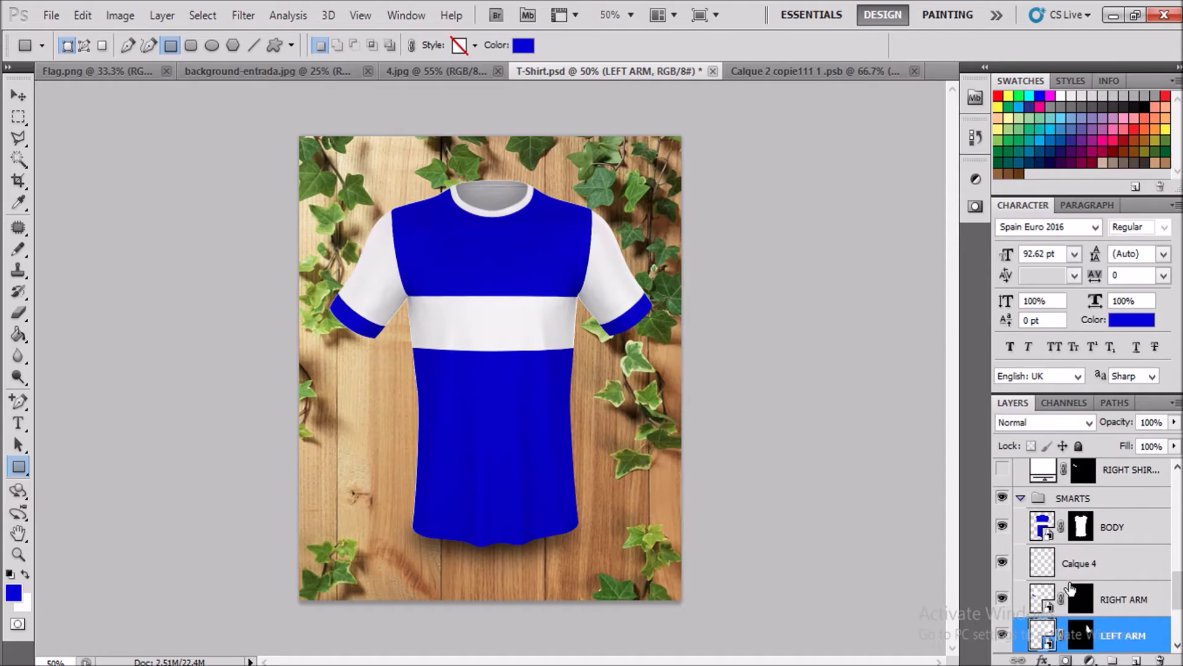
# - Scroll through the view to review the finished blue-and-white mockup
pyautogui.scroll(1, 1070, 585)
pyautogui.scroll(1, 1069, 579)
pyautogui.scroll(-3, 1066, 567)
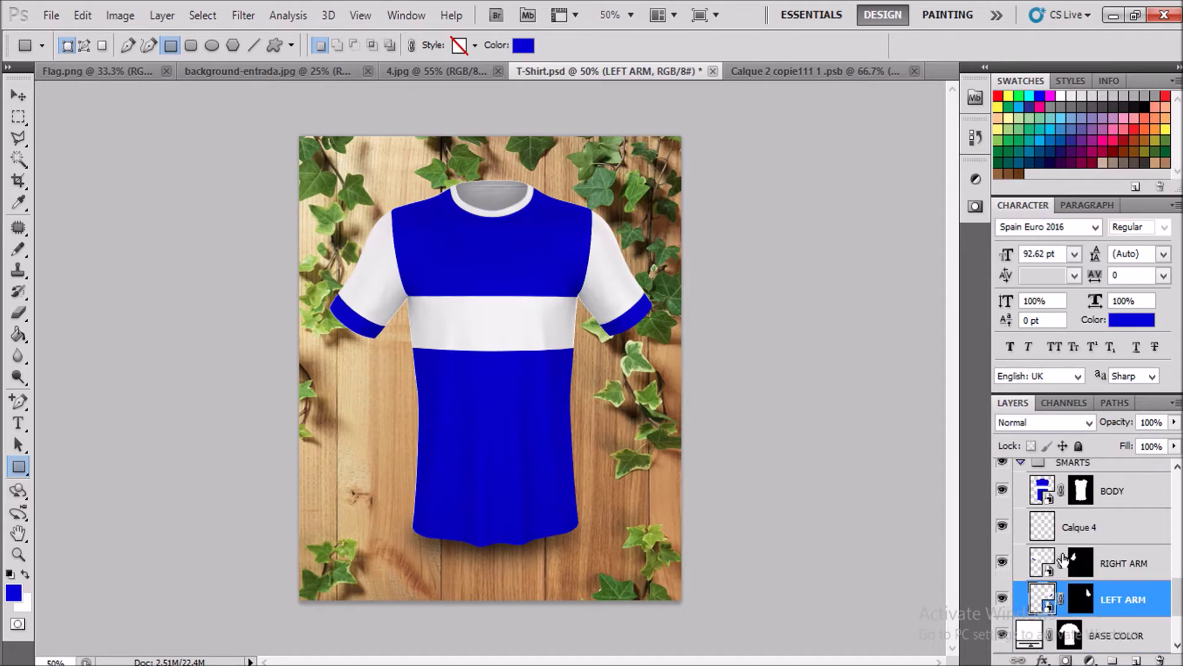
pyautogui.scroll(-1, 1064, 558)
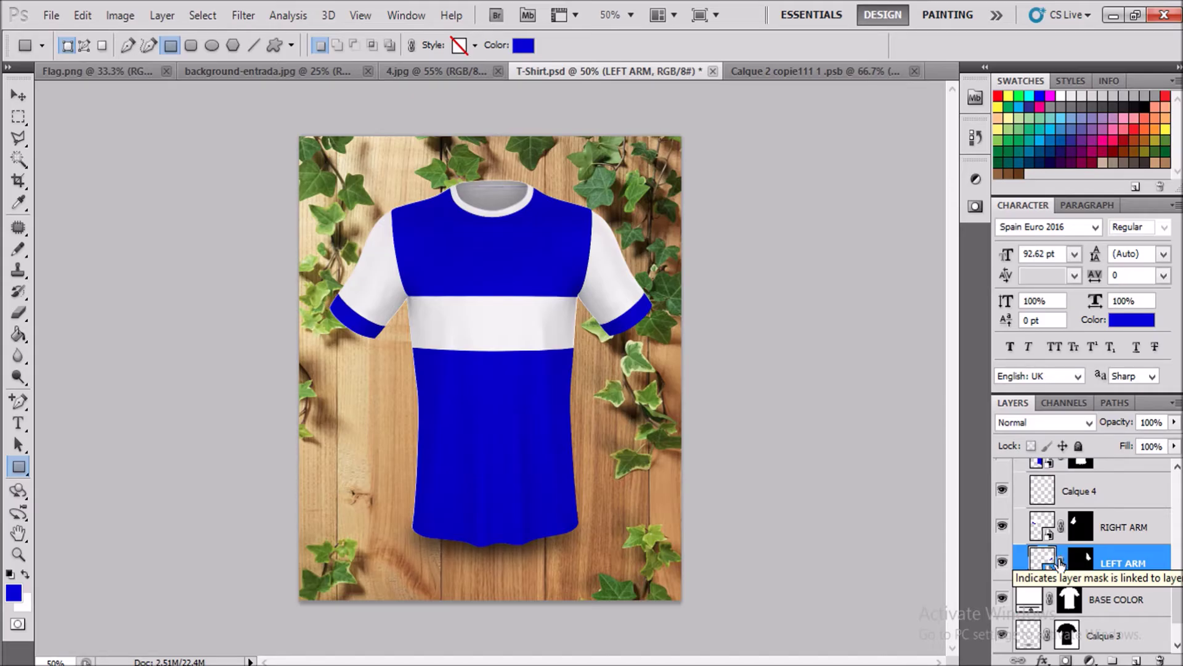
pyautogui.scroll(2, 1067, 564)
pyautogui.scroll(1, 1070, 572)
pyautogui.scroll(3, 1071, 575)
# - Close the extra Calque 2 document, leaving the COLLAR fill unchanged
pyautogui.scroll(1, 1060, 570)
pyautogui.scroll(4, 1048, 567)
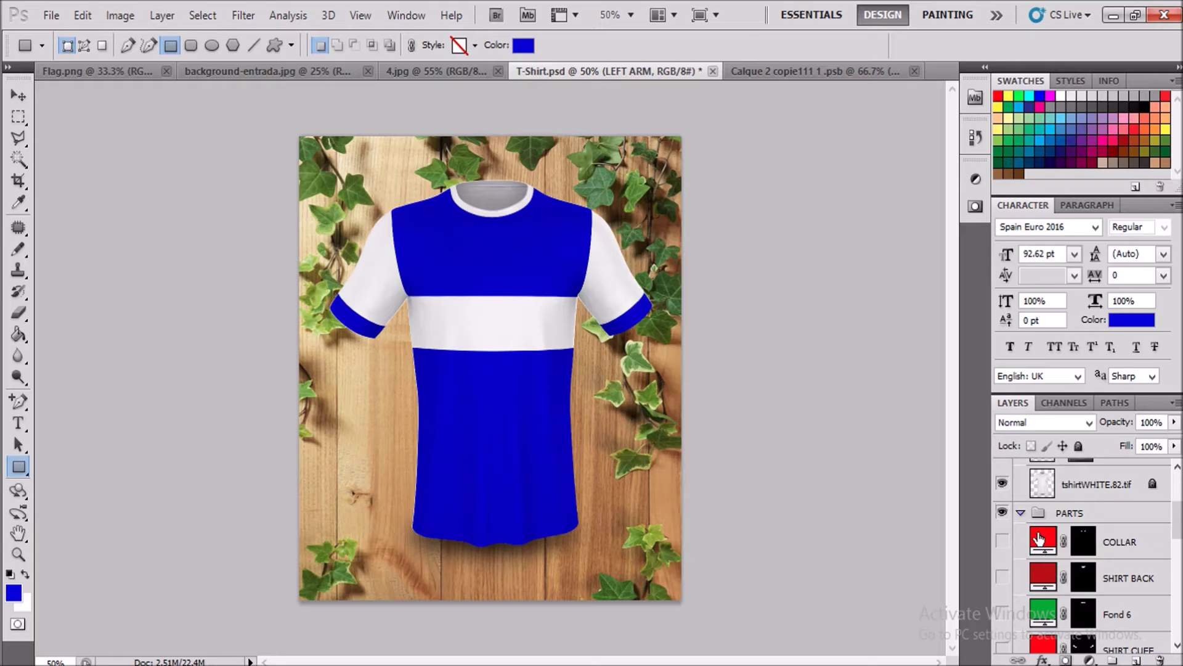
pyautogui.click(1041, 541)
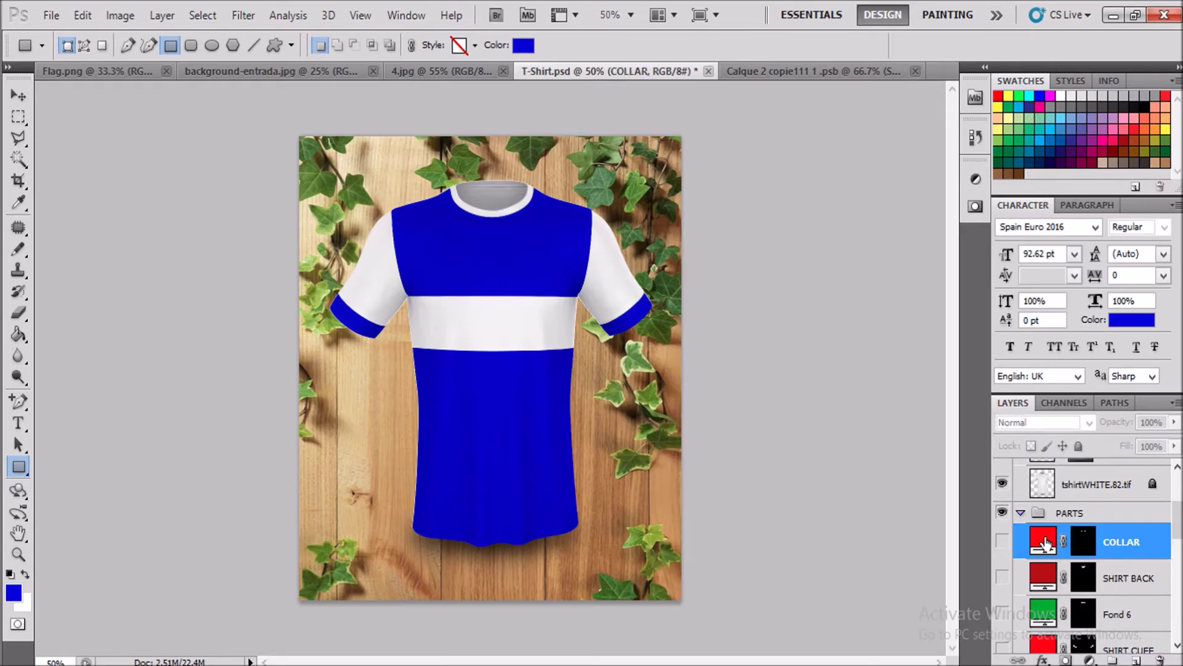
pyautogui.doubleClick(1042, 541)
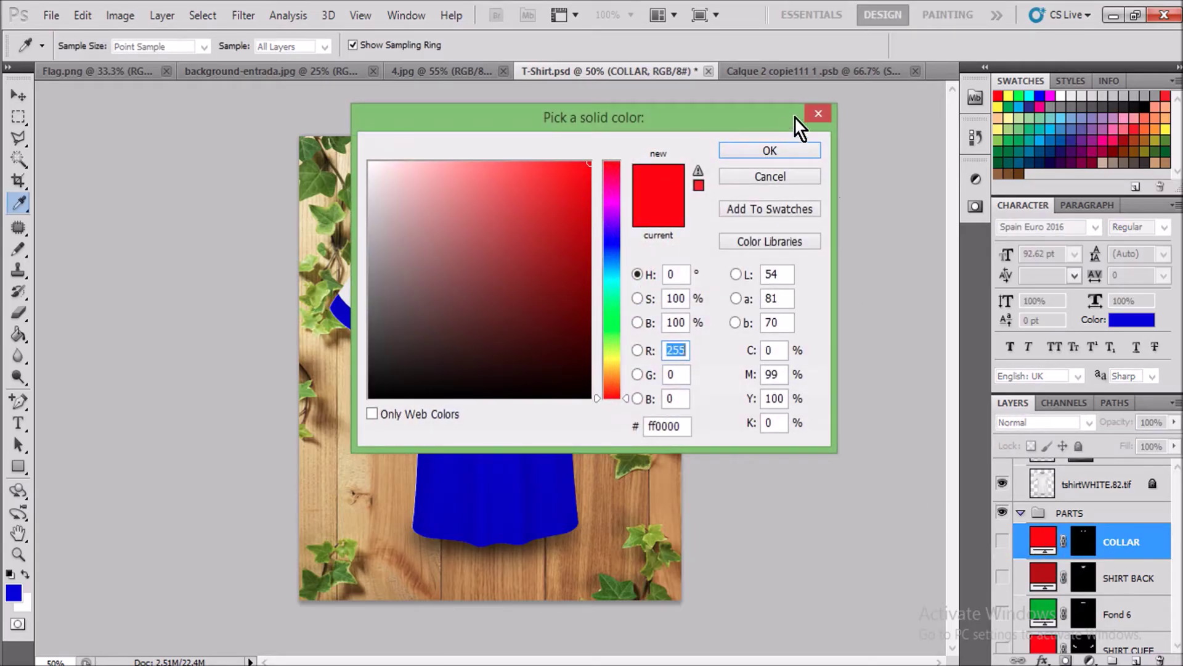
pyautogui.click(818, 113)
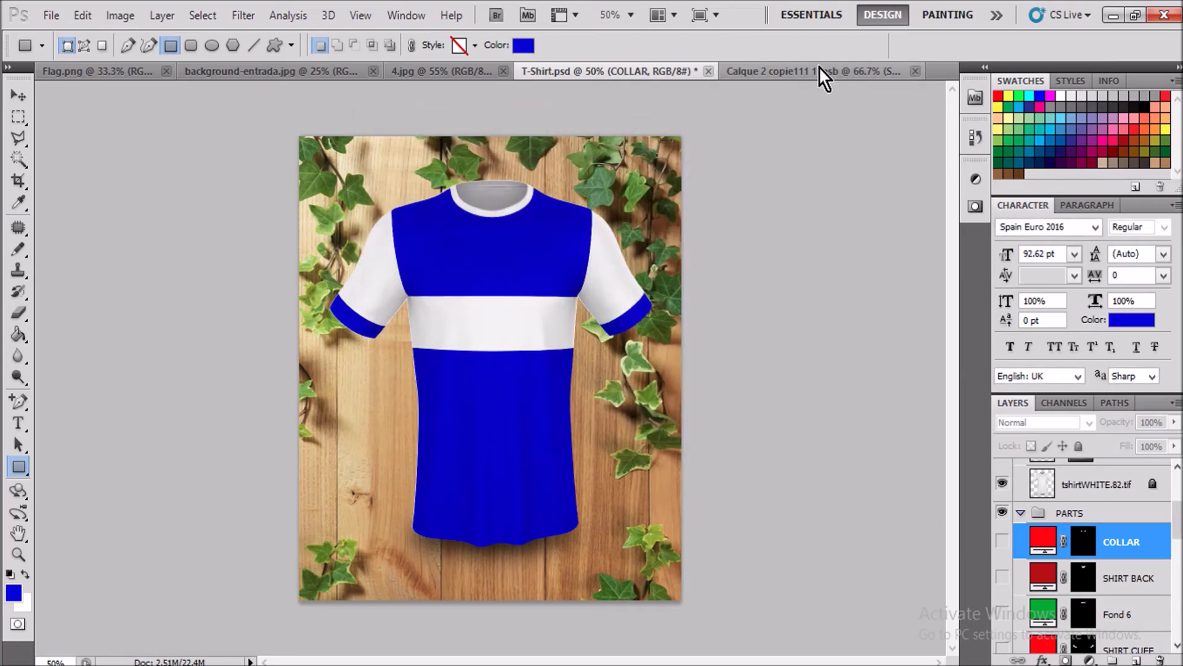
pyautogui.click(820, 71)
pyautogui.click(914, 72)
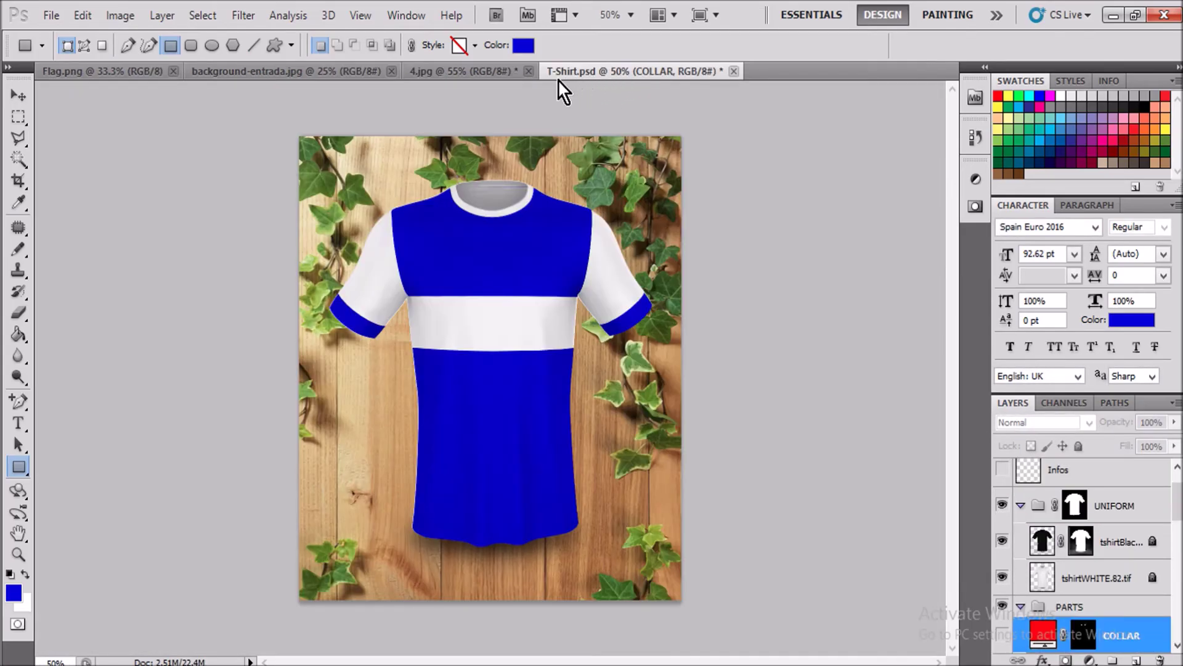
# - Recolour the COLLAR fill layer to the shirt's blue (0c0edc) and make it visible
pyautogui.scroll(-1, 1045, 623)
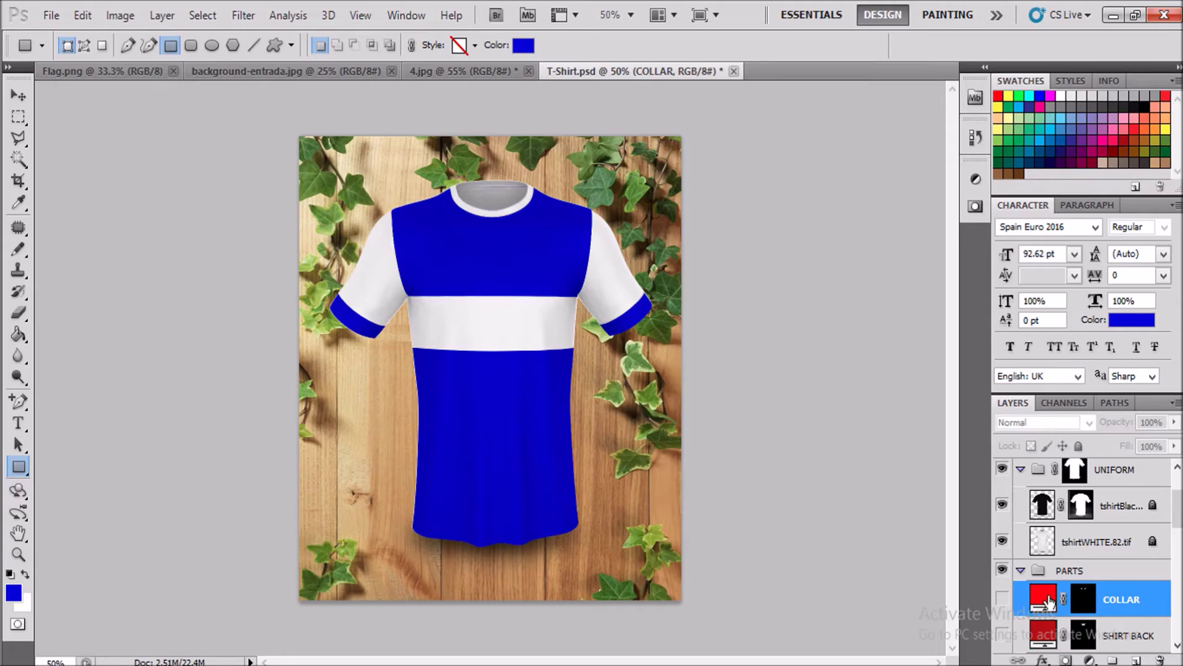
pyautogui.doubleClick(1049, 597)
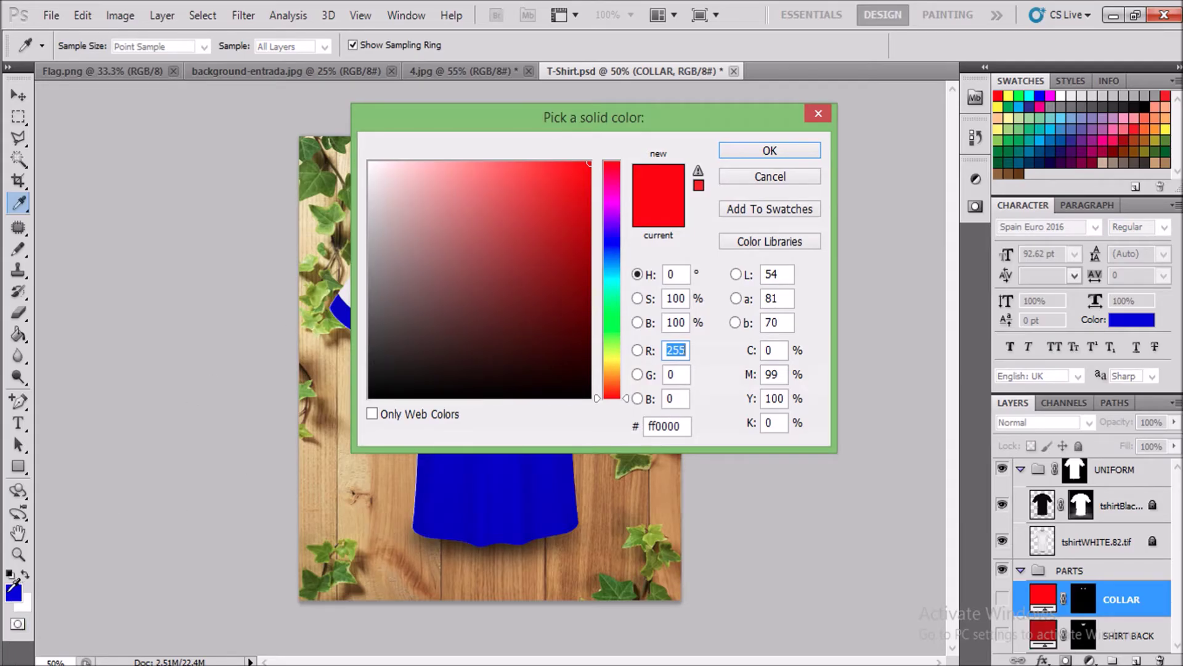
pyautogui.click(11, 592)
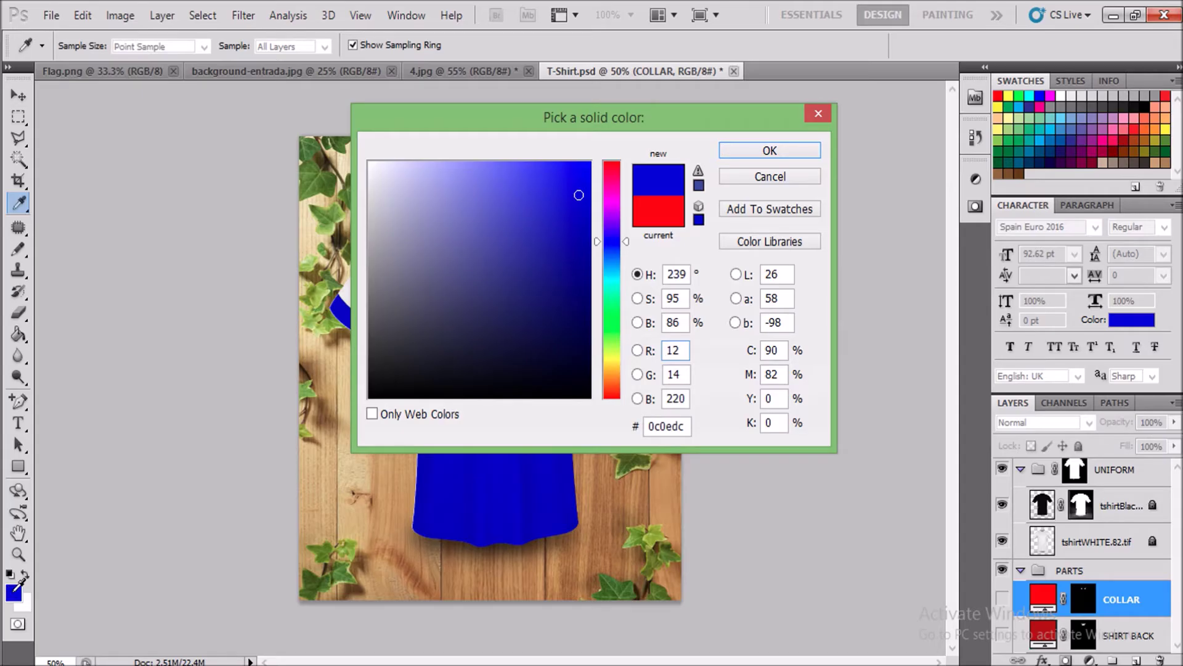
pyautogui.click(778, 151)
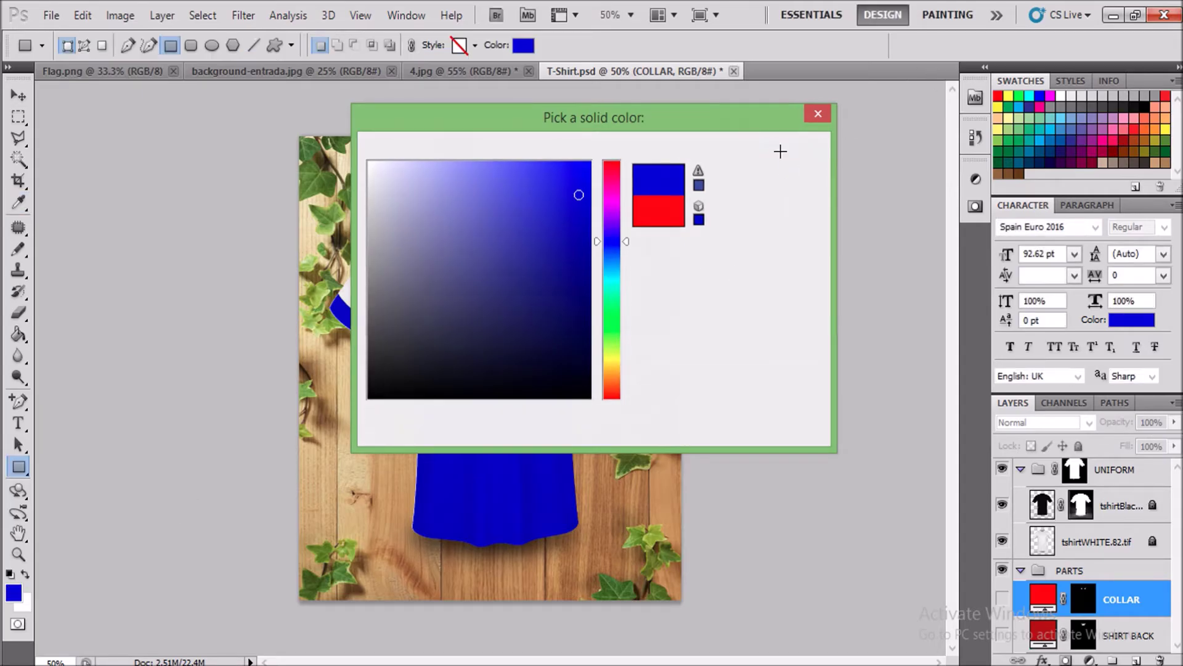
pyautogui.click(1002, 599)
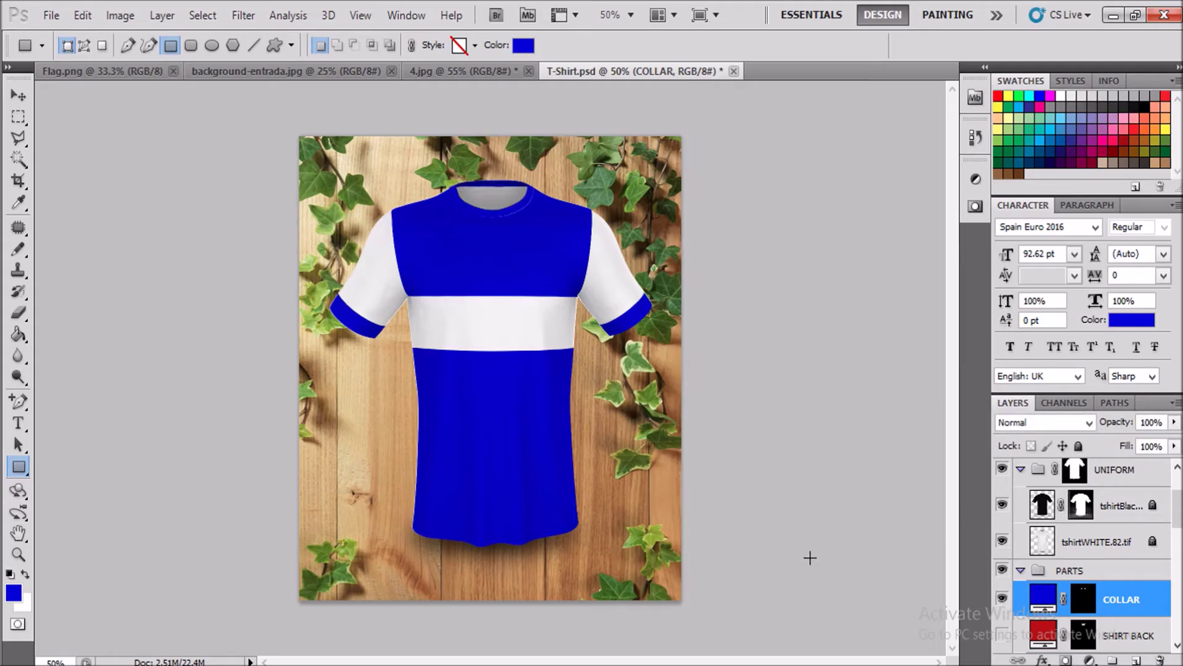
pyautogui.click(18, 96)
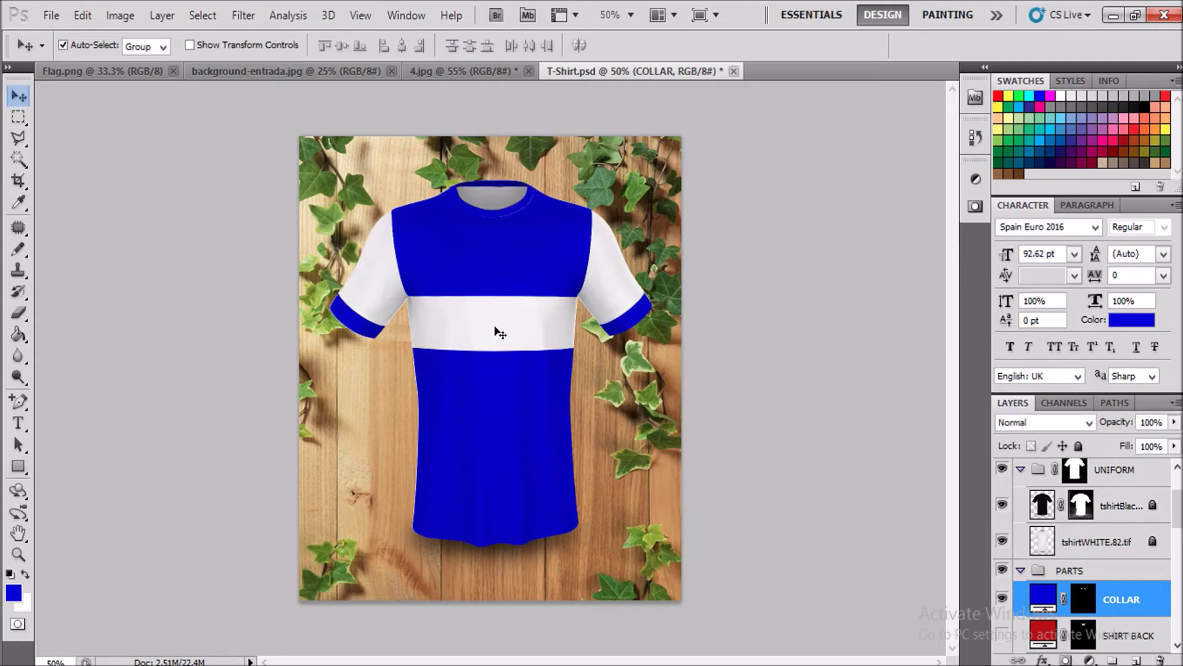
# - Copy the whole Flag.png image and paste it onto a new layer in T-Shirt.psd
pyautogui.click(698, 270)
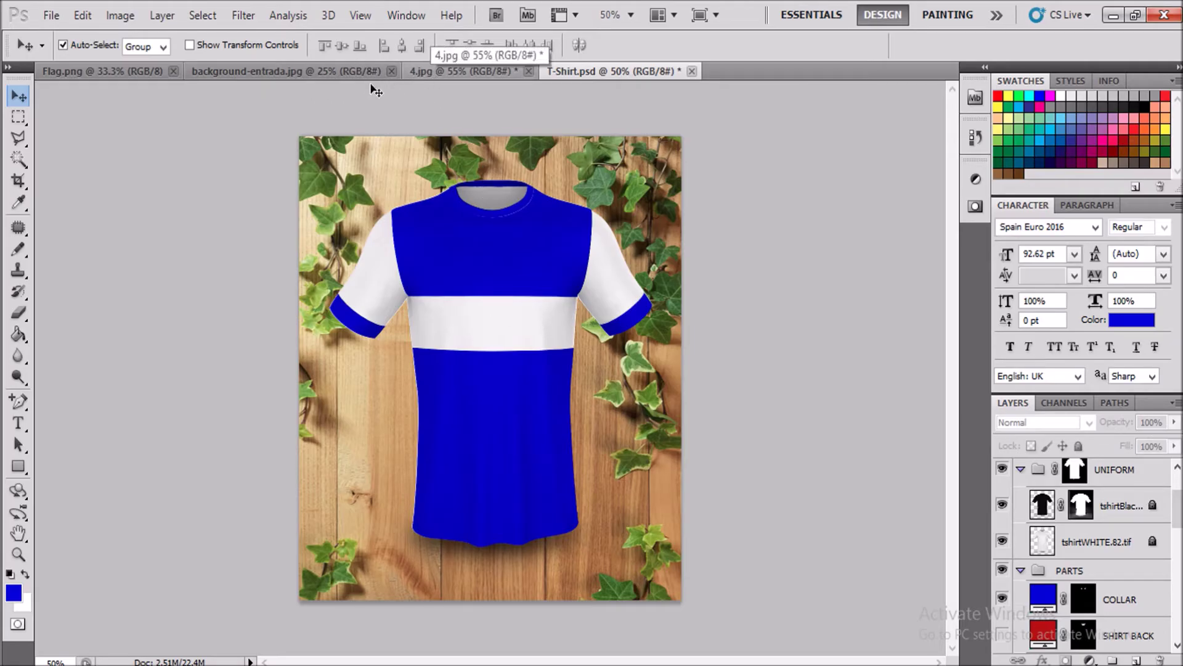
pyautogui.click(97, 73)
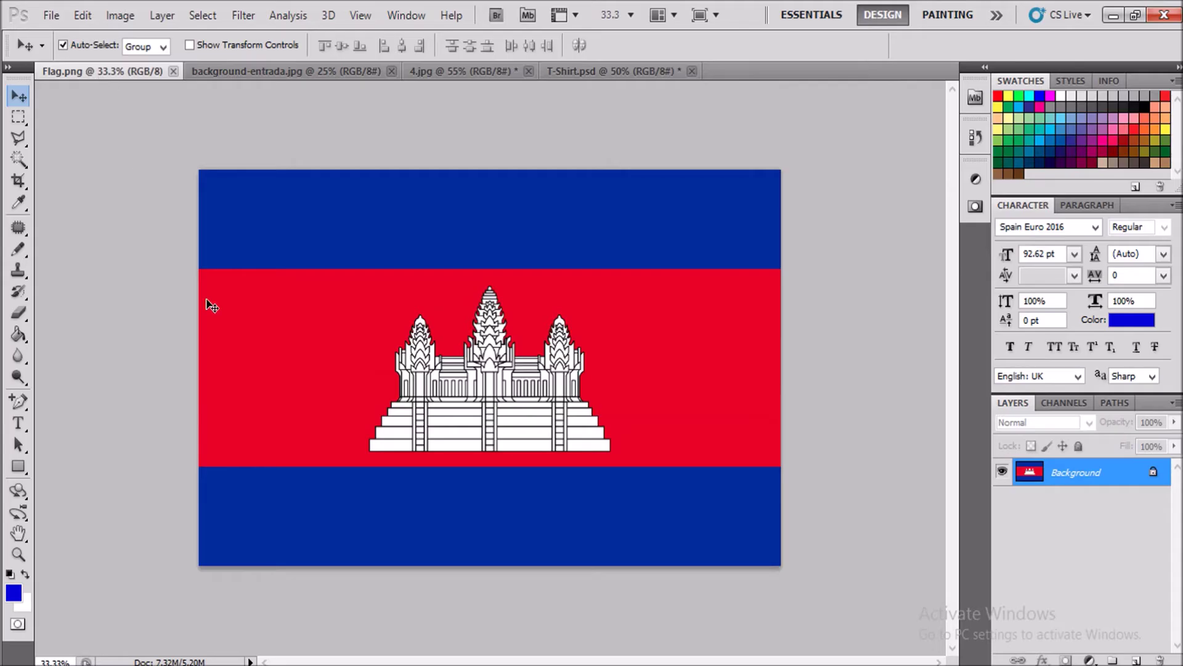
pyautogui.hotkey('ctrl', 'a')
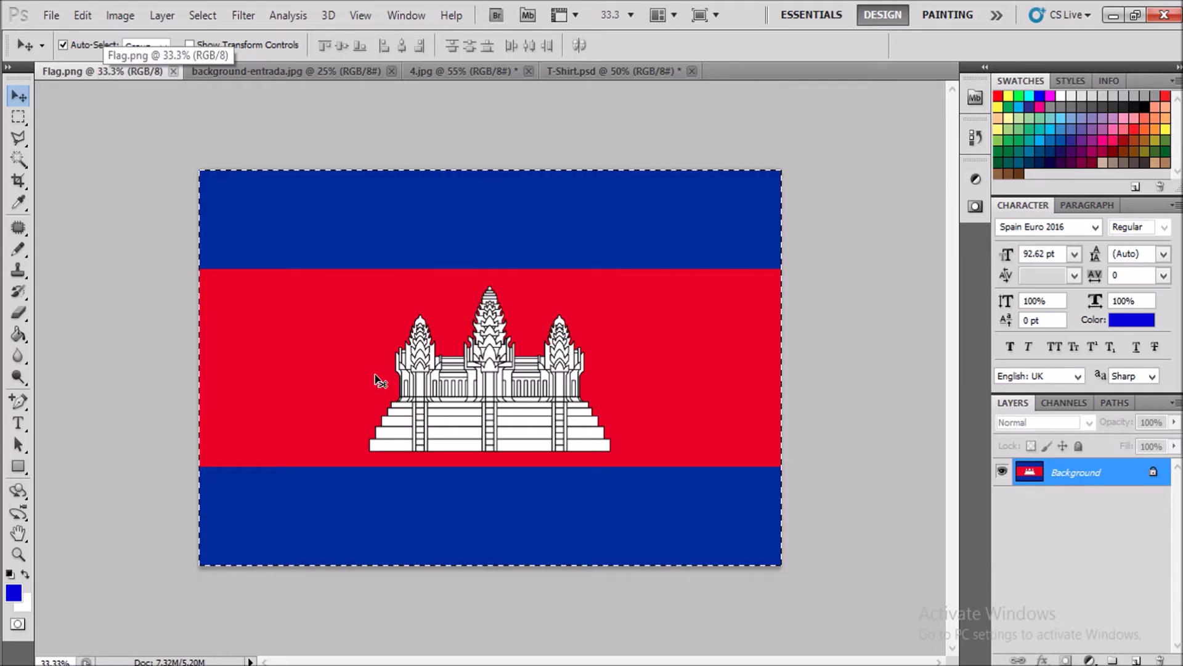
pyautogui.click(583, 71)
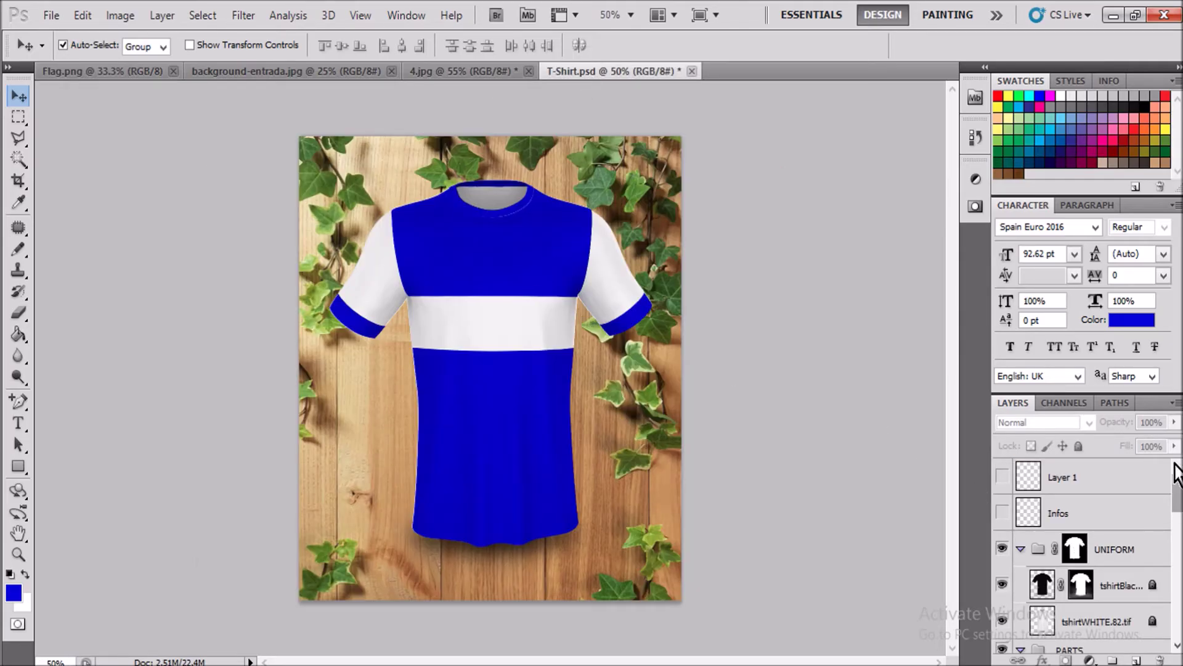
pyautogui.click(1088, 483)
pyautogui.hotkey('ctrl', 'shift', 'alt', 'n')
pyautogui.hotkey('ctrl', 'v')
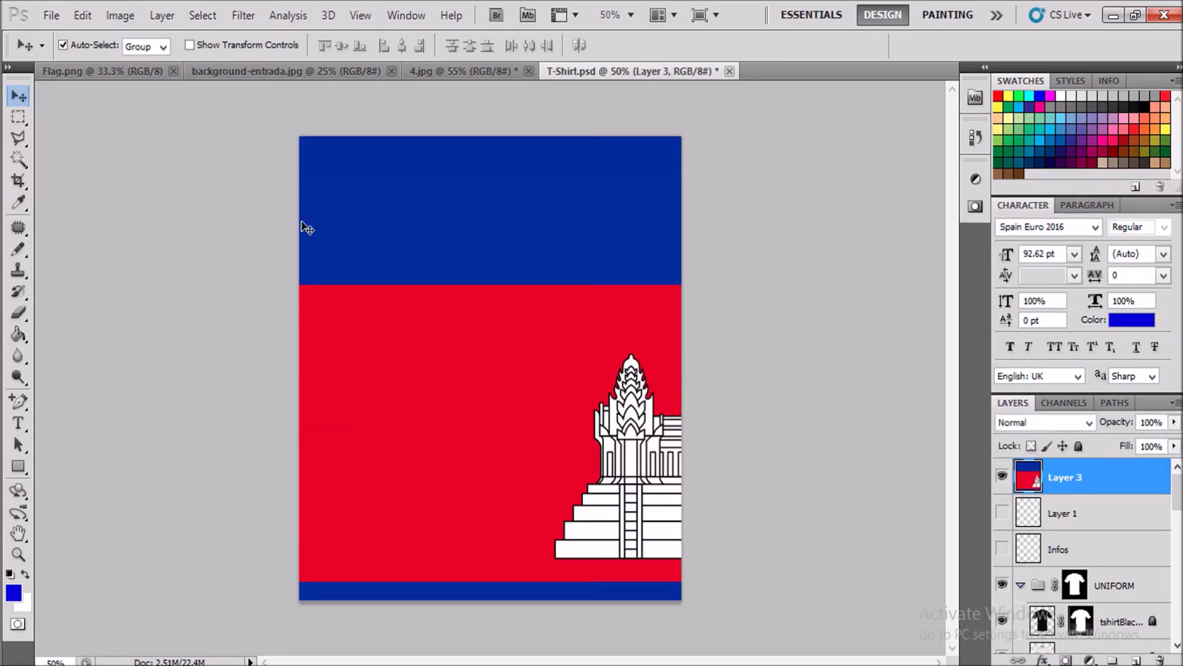
# - Scale the pasted flag to 4.41% and position it on the upper right chest
pyautogui.hotkey('ctrl', 't')
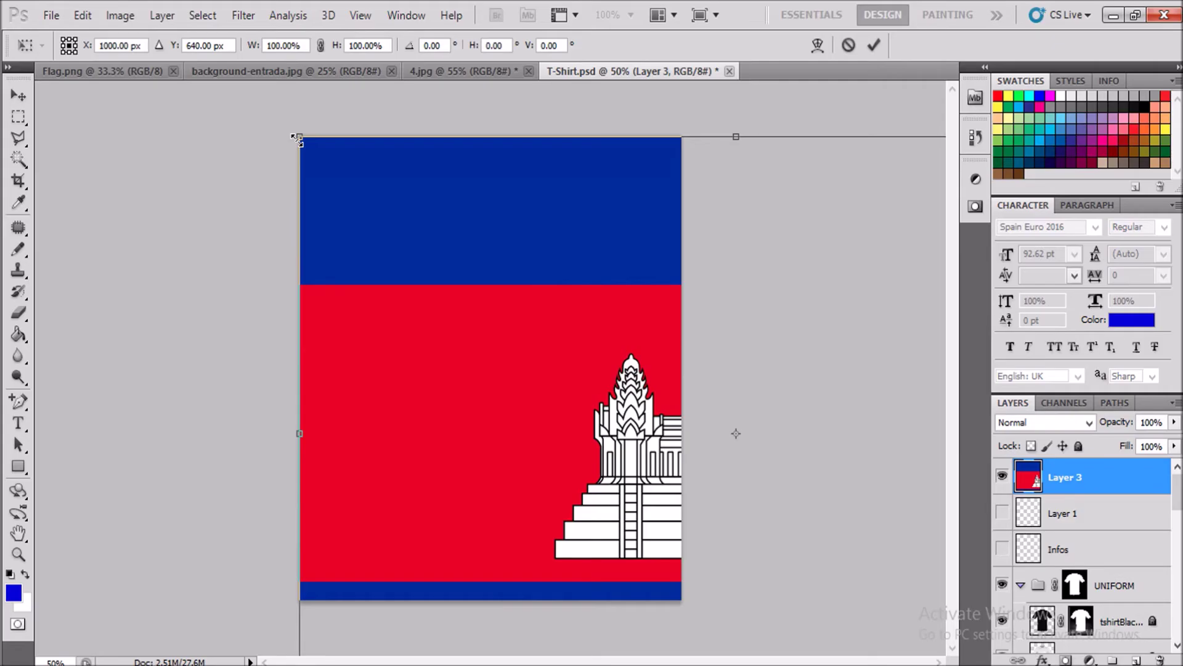
pyautogui.moveTo(297, 140)
pyautogui.mouseDown()
pyautogui.moveTo(634, 401)
pyautogui.moveTo(461, 230)
pyautogui.mouseUp()
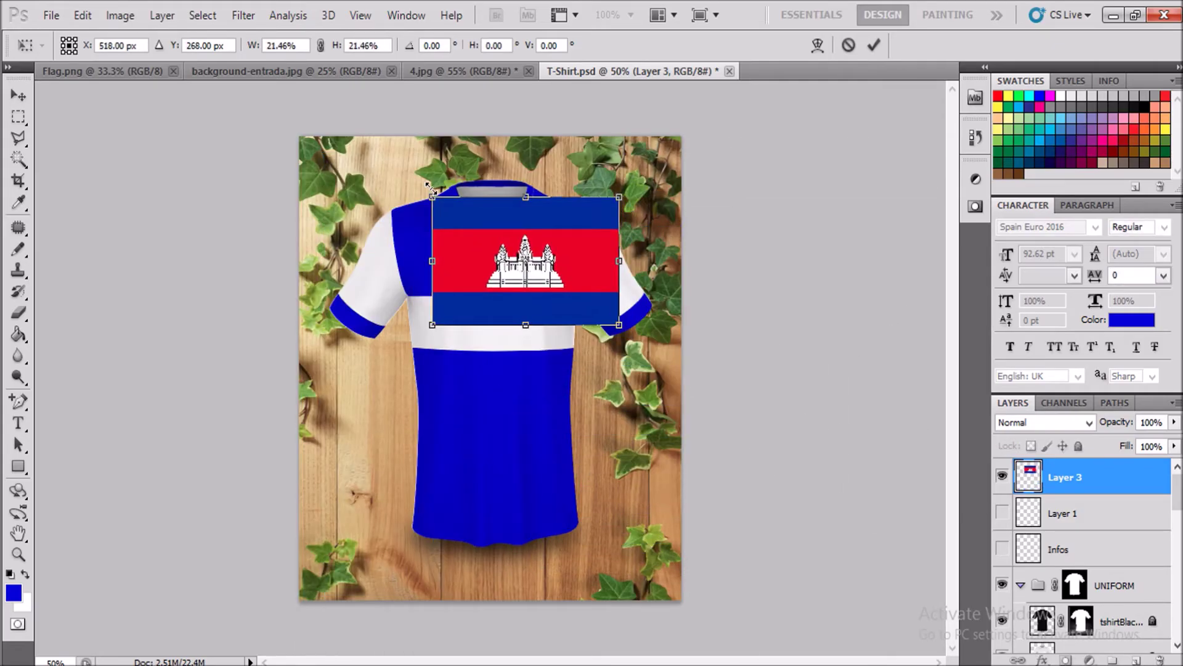
pyautogui.moveTo(430, 187); pyautogui.dragTo(502, 229)
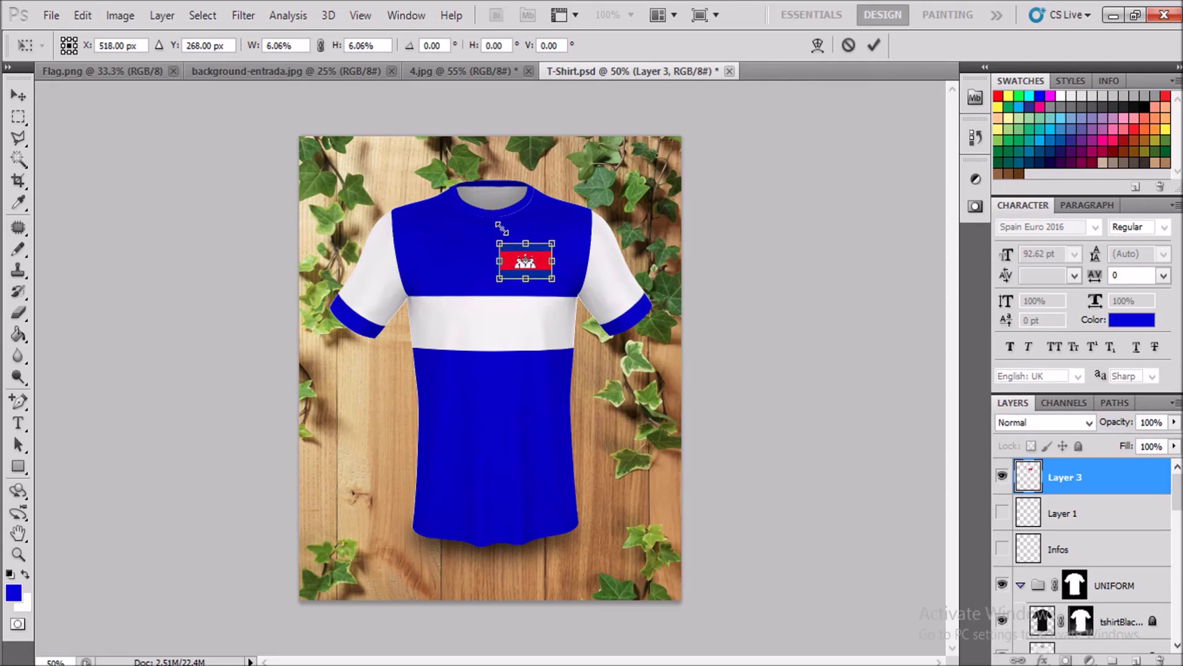
pyautogui.moveTo(503, 229); pyautogui.dragTo(511, 230)
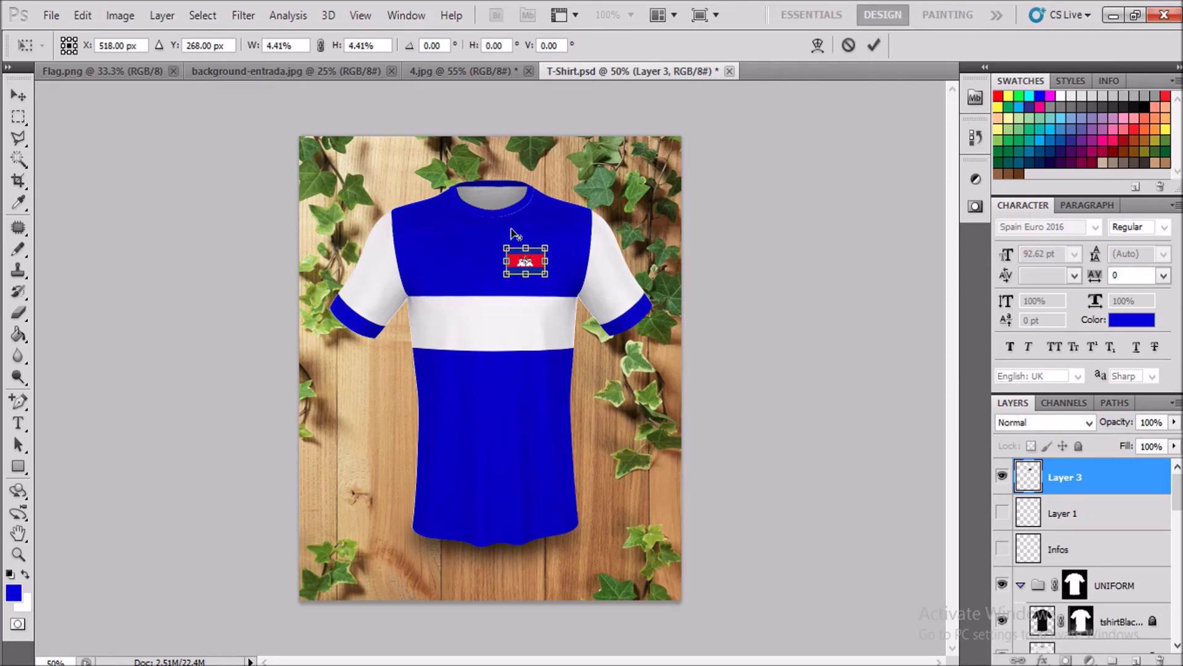
pyautogui.hotkey('shift', 'Right')
pyautogui.hotkey('shift', 'Right')
pyautogui.hotkey('shift', 'Right')
pyautogui.hotkey('shift', 'Right')
pyautogui.hotkey('shift', 'Right')
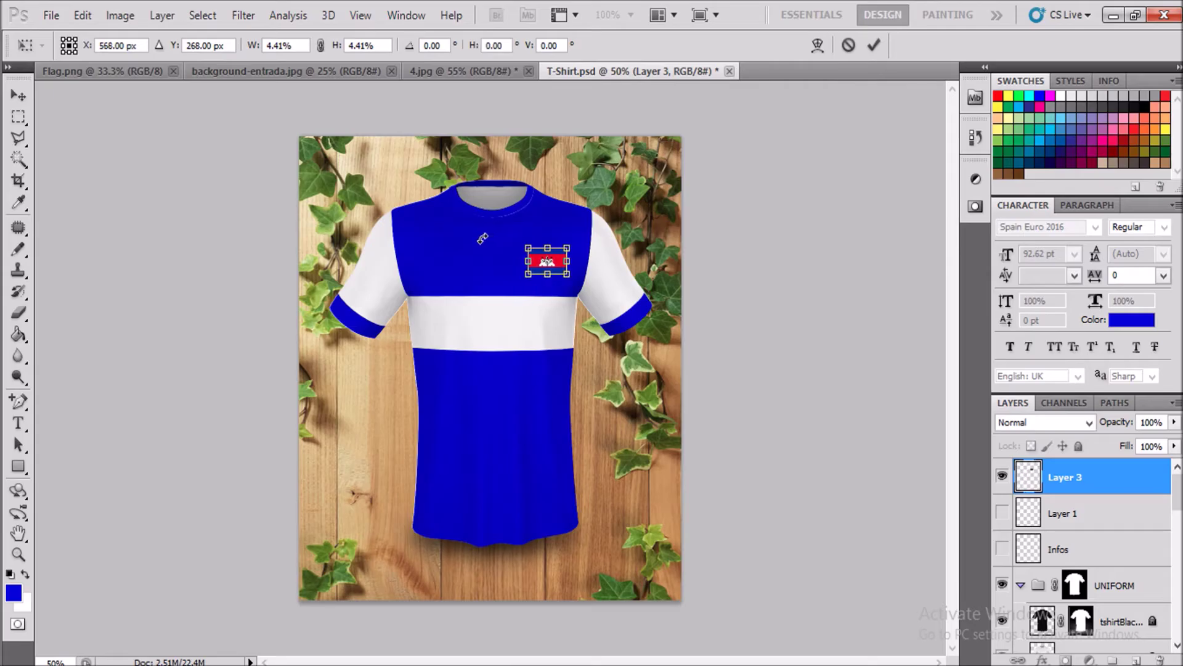
pyautogui.press('Up')
pyautogui.press('Up')
pyautogui.press('Up')
pyautogui.press('Up')
pyautogui.press('Up')
pyautogui.press('Up')
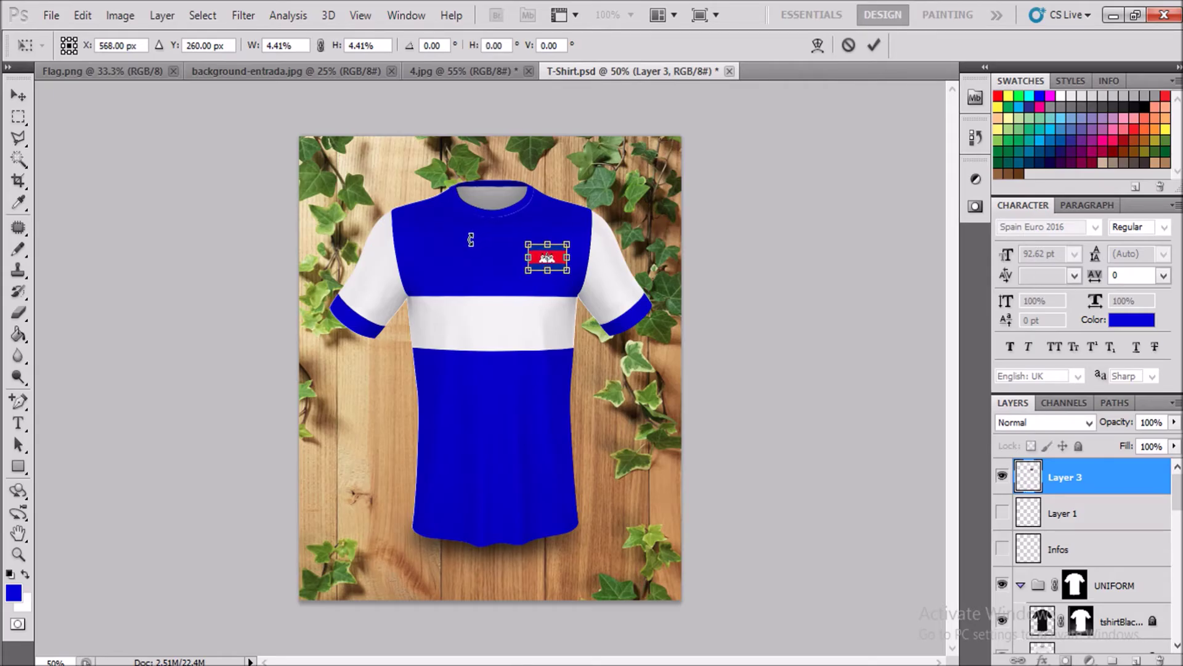
pyautogui.press('Return')
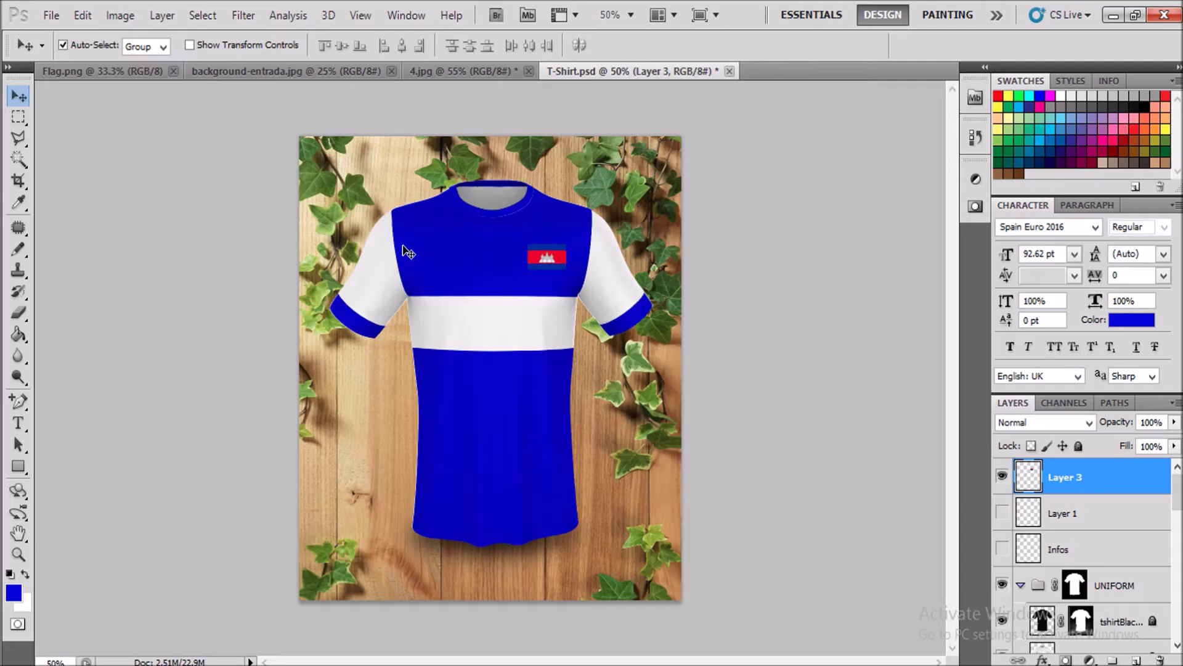
pyautogui.click(26, 573)
# - Draw a white rectangle (Shape 1) below Layer 3 and position it behind the flag
pyautogui.click(19, 466)
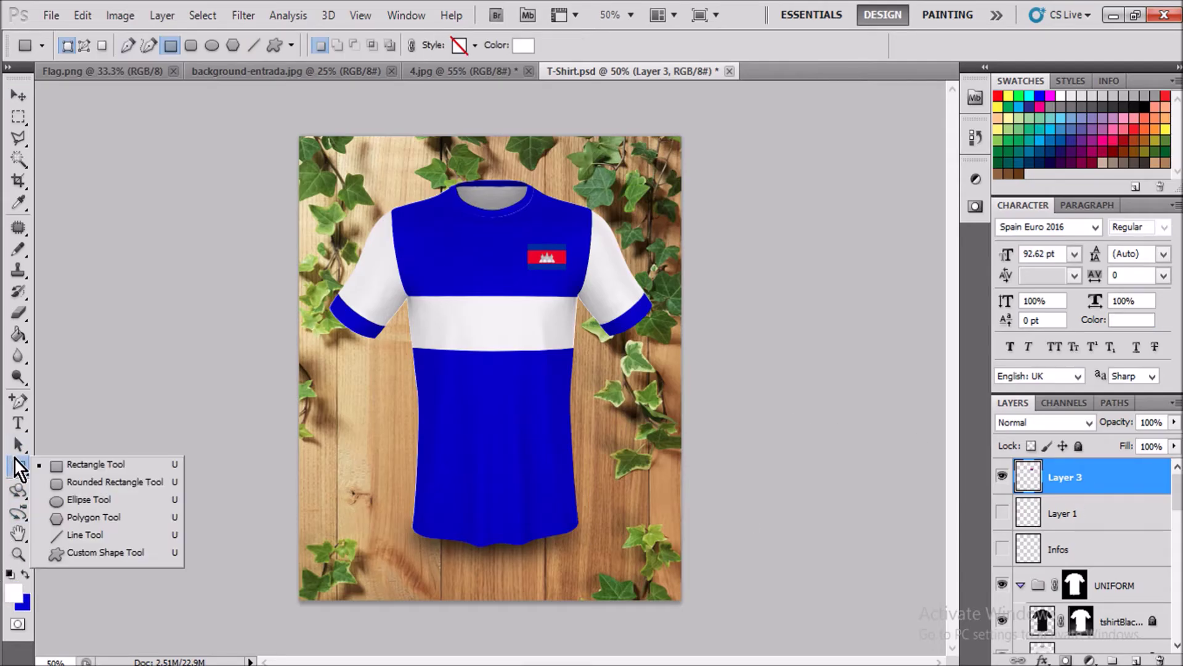
pyautogui.click(61, 463)
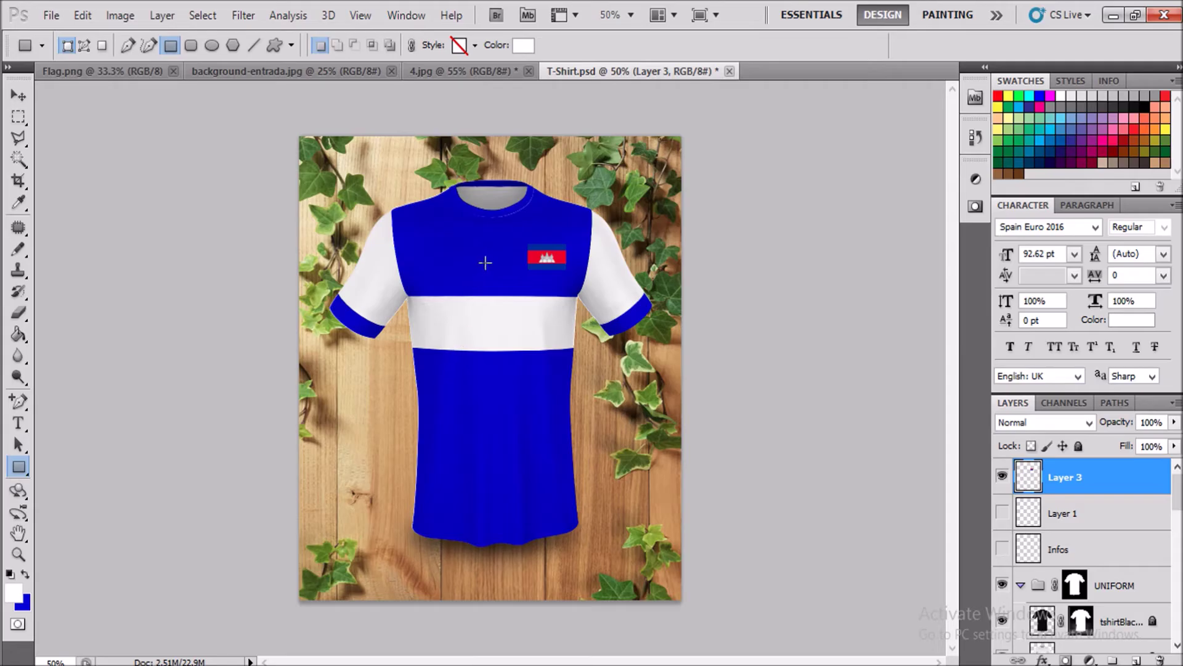
pyautogui.moveTo(485, 263); pyautogui.dragTo(524, 288)
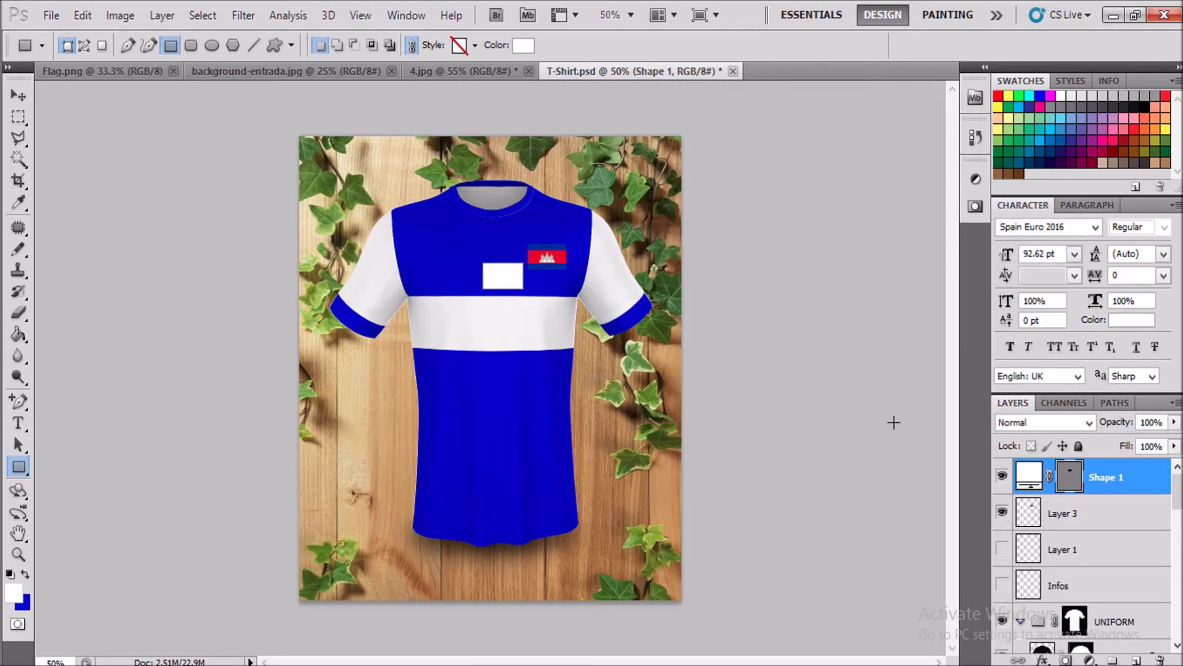
pyautogui.moveTo(1097, 477); pyautogui.dragTo(1101, 527)
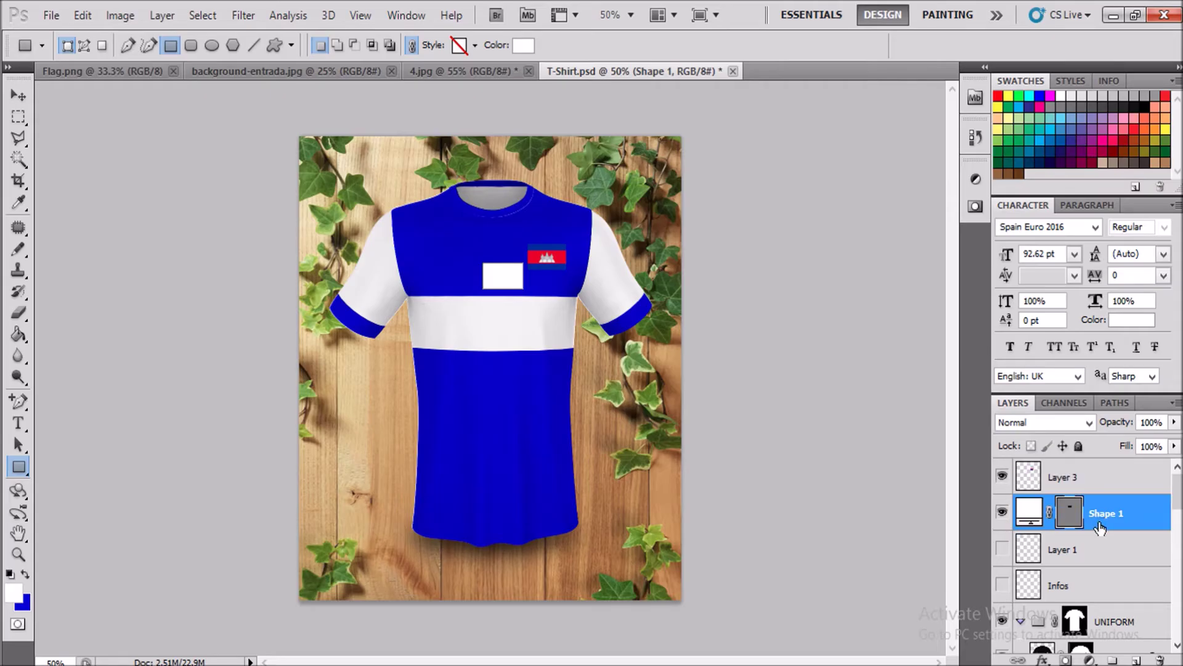
pyautogui.click(24, 103)
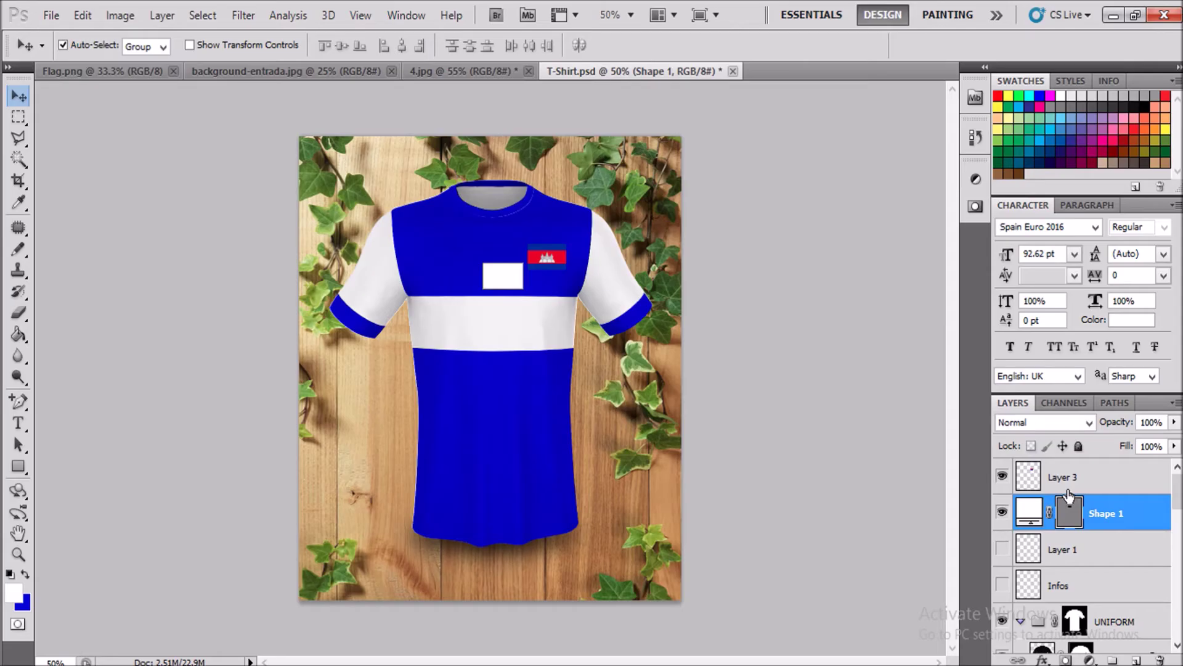
pyautogui.moveTo(496, 283); pyautogui.dragTo(535, 266)
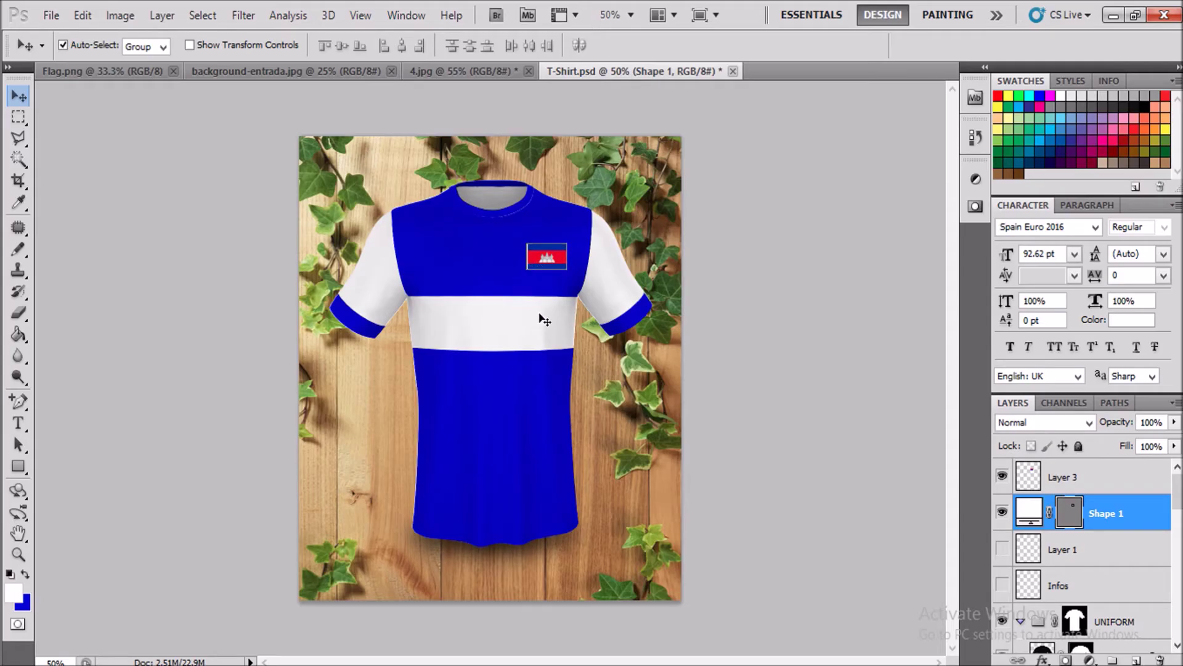
# - Nudge the white Shape 1 rectangle down slightly behind the flag
pyautogui.press('Down')
pyautogui.press('alt')
pyautogui.scroll(1, 568, 351)
pyautogui.scroll(2, 585, 197)
pyautogui.scroll(1, 585, 192)
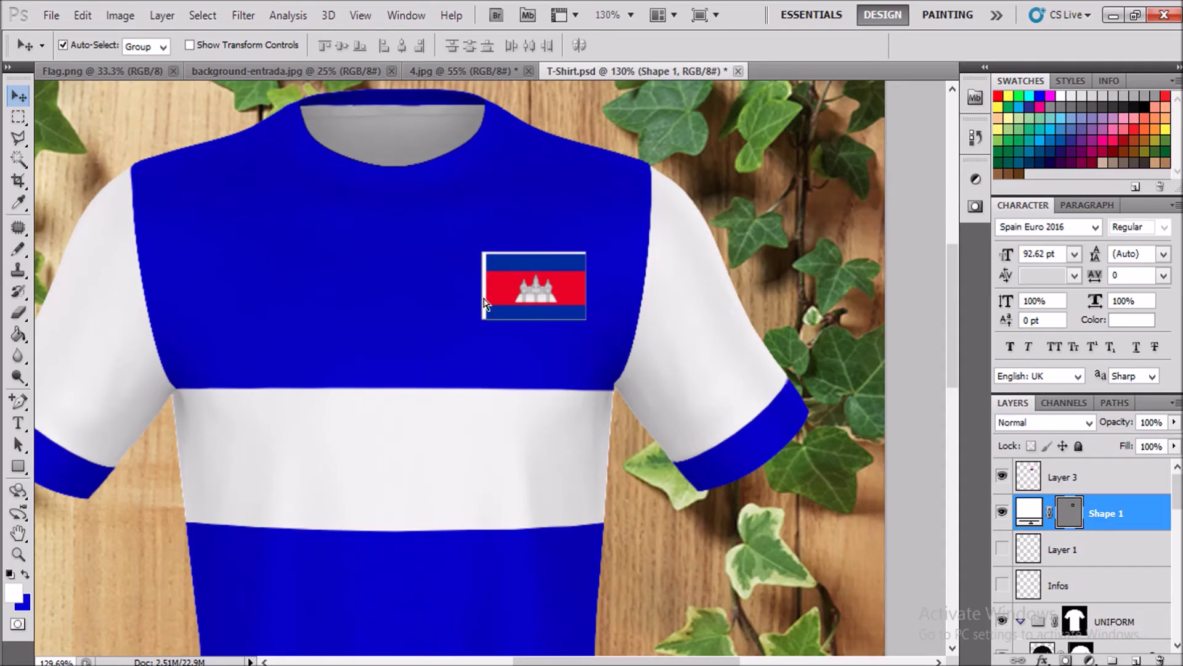
# - Stretch Shape 1 wider, lower and higher so it evenly frames the flag
pyautogui.hotkey('ctrl', 't')
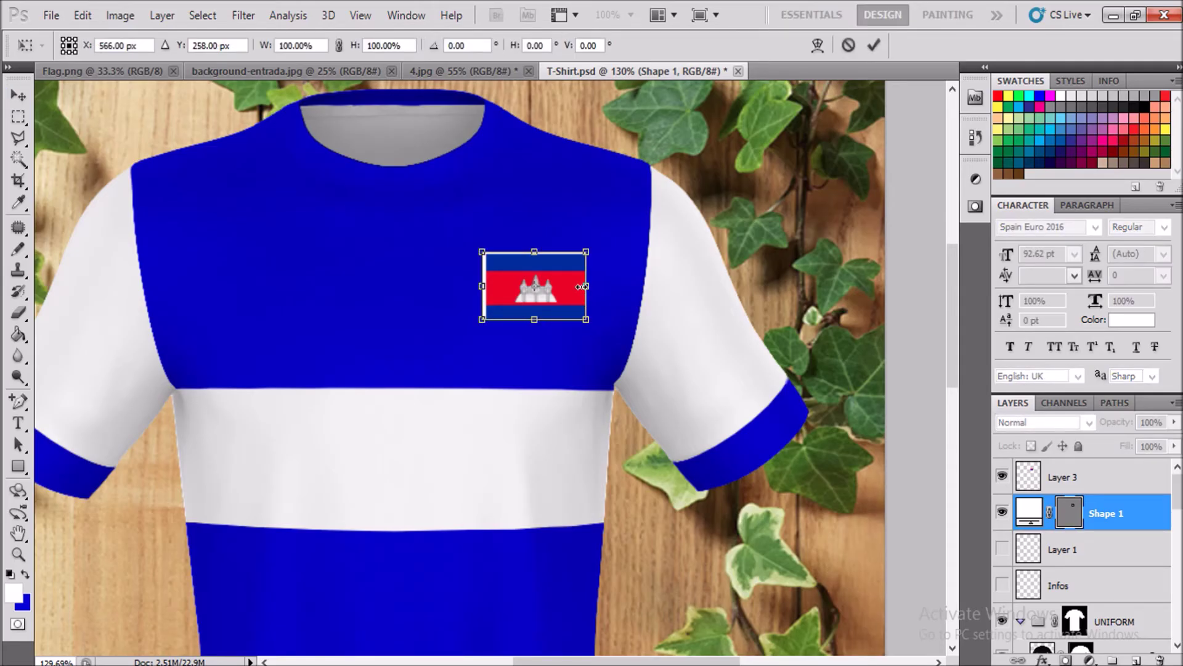
pyautogui.moveTo(582, 286); pyautogui.dragTo(585, 286)
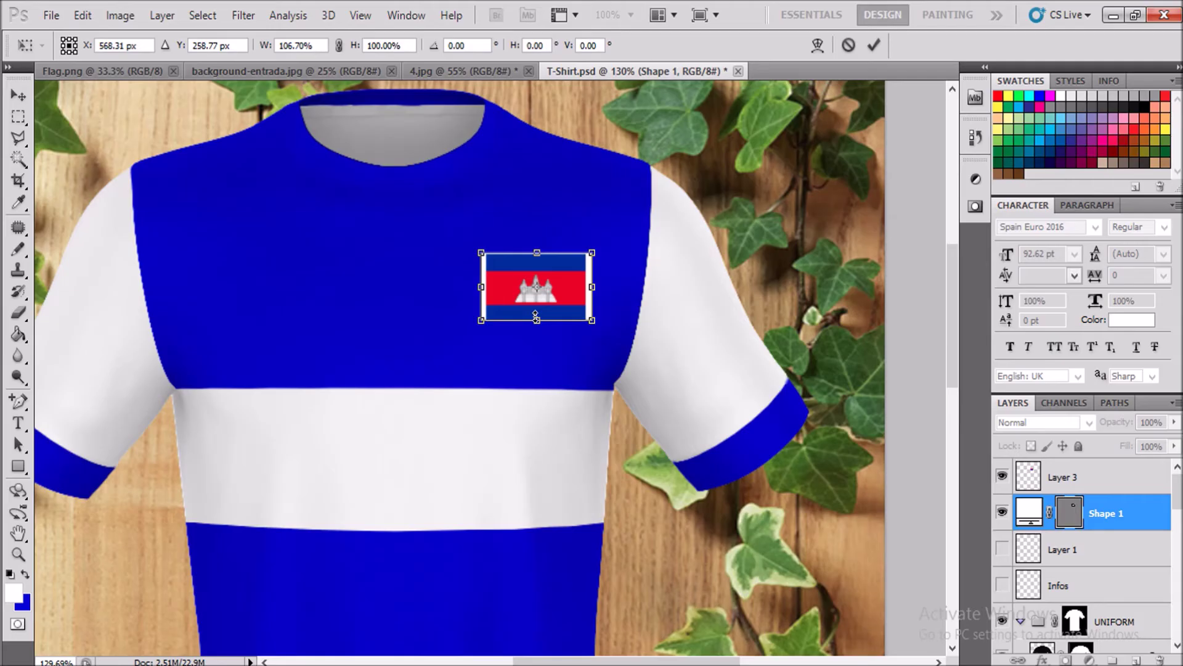
pyautogui.moveTo(535, 316); pyautogui.dragTo(538, 321)
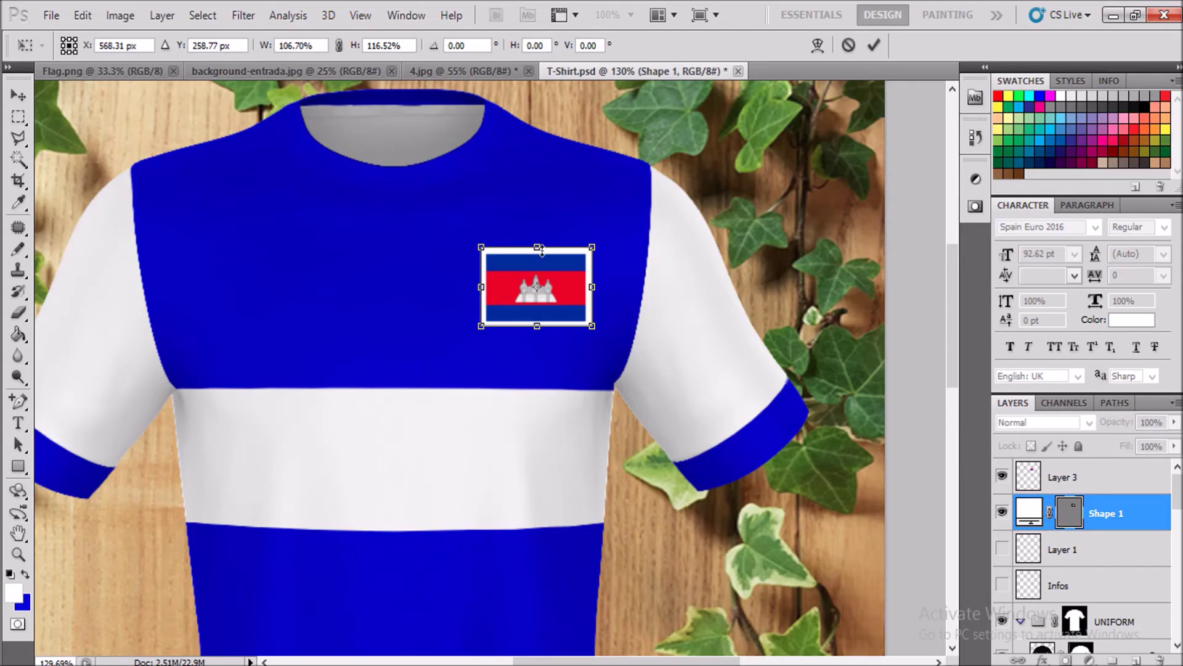
pyautogui.moveTo(541, 250); pyautogui.dragTo(542, 251)
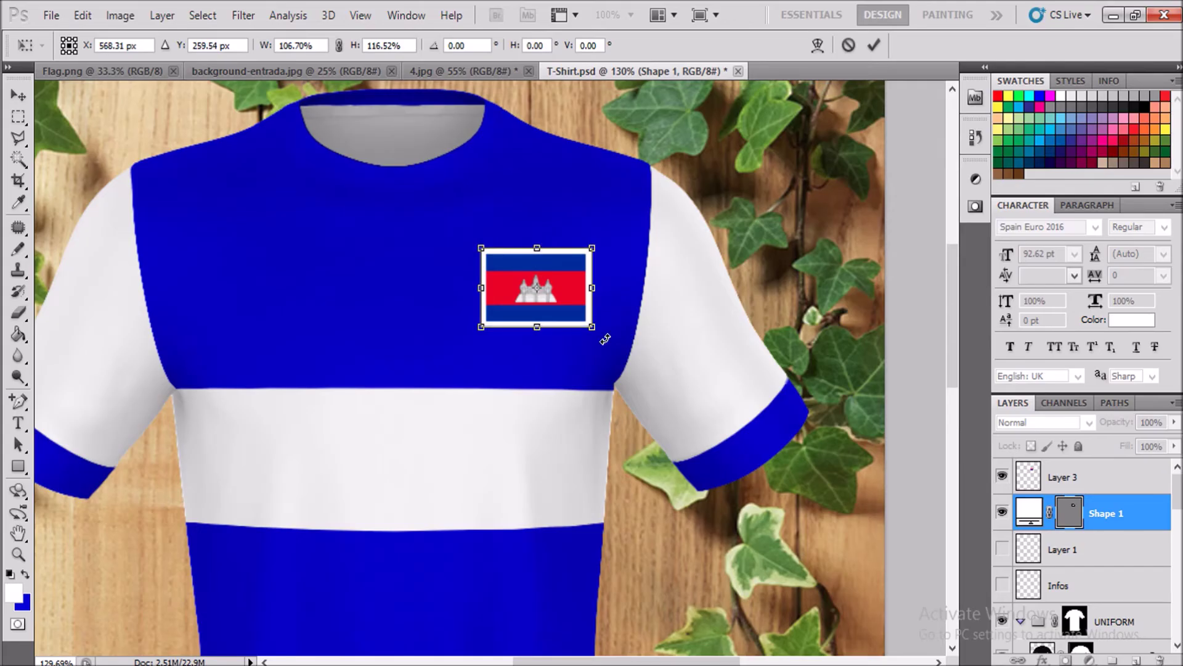
pyautogui.press('Return')
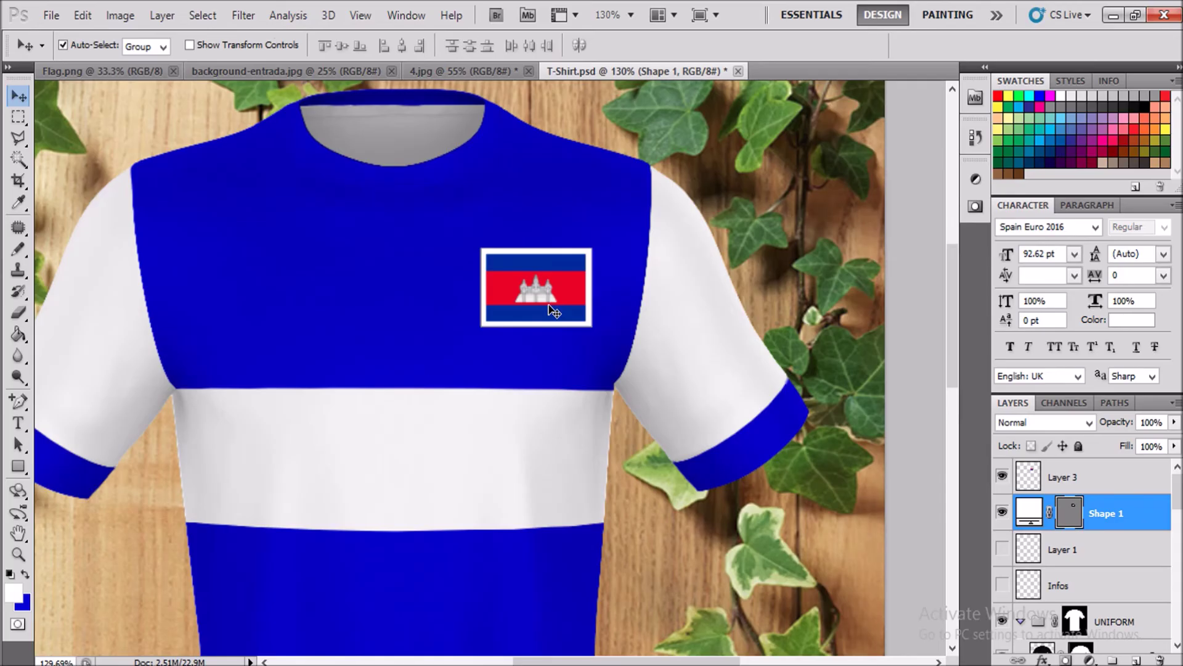
pyautogui.scroll(-2, 553, 310)
pyautogui.scroll(-1, 553, 310)
pyautogui.scroll(1, 553, 310)
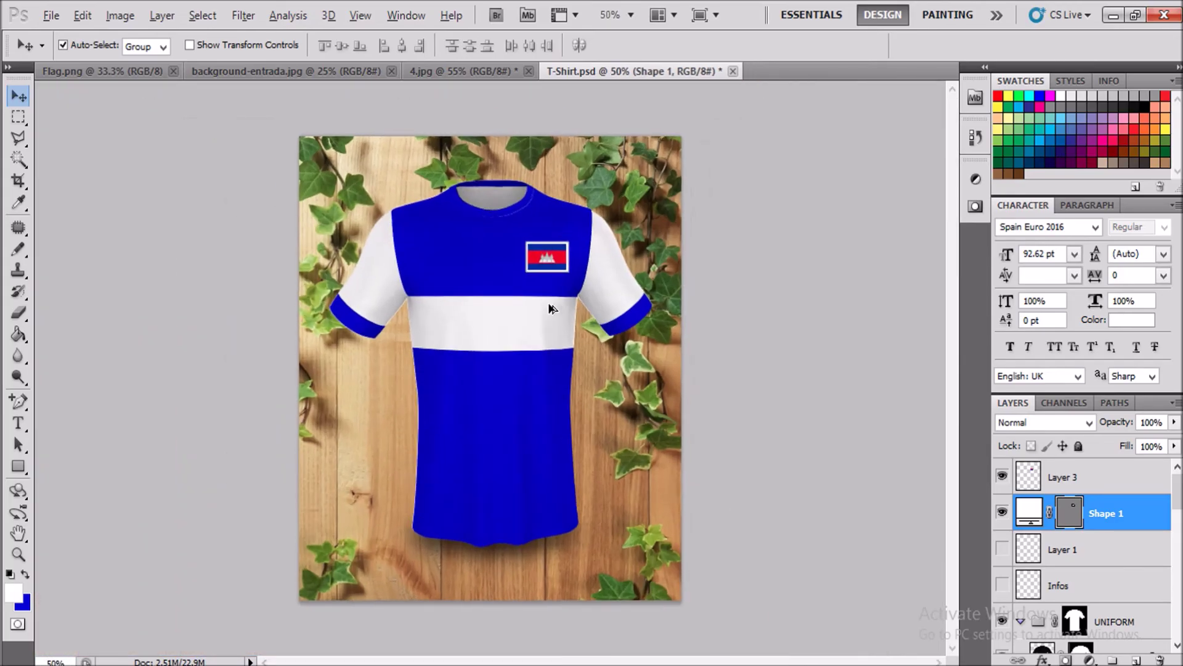
pyautogui.scroll(1, 550, 308)
pyautogui.scroll(1, 550, 308)
pyautogui.scroll(-1, 550, 308)
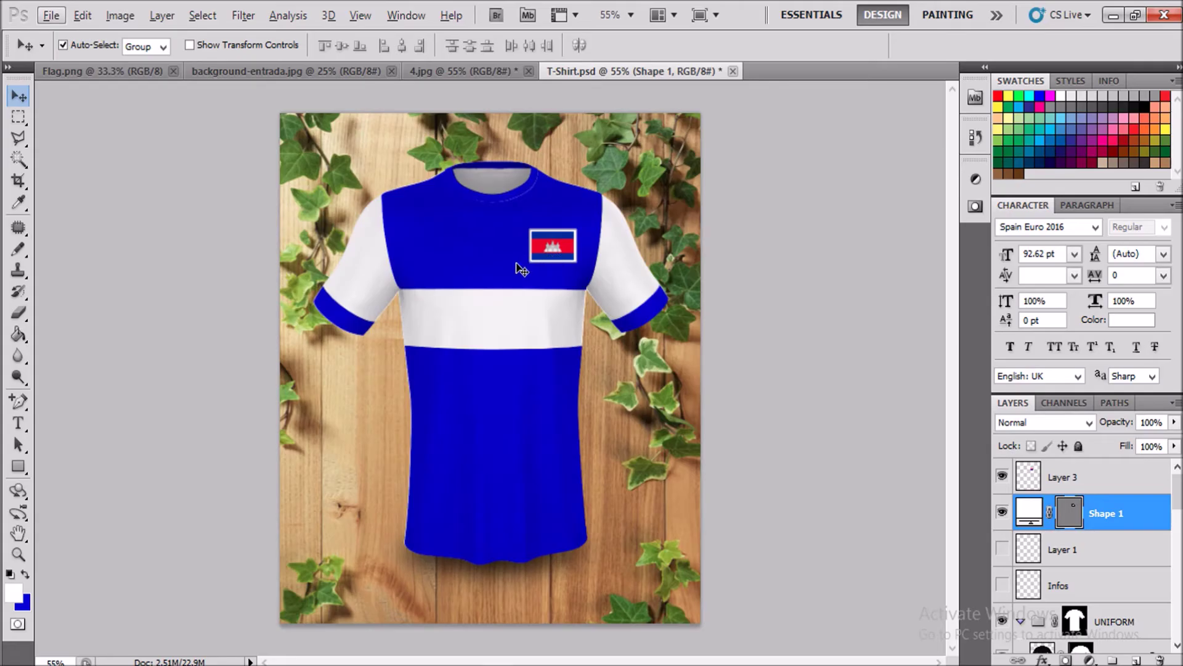
# - Type a white 9 on the chest and try the Sevilla 2015 2016 font
pyautogui.click(18, 423)
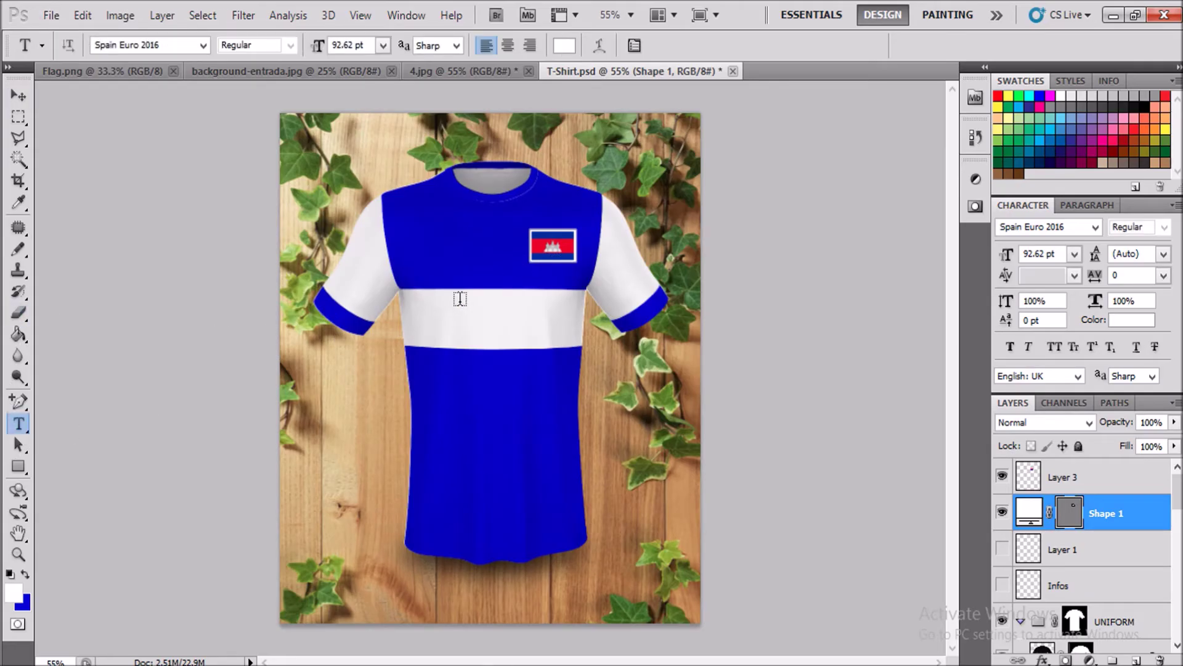
pyautogui.click(435, 253)
pyautogui.write('9')
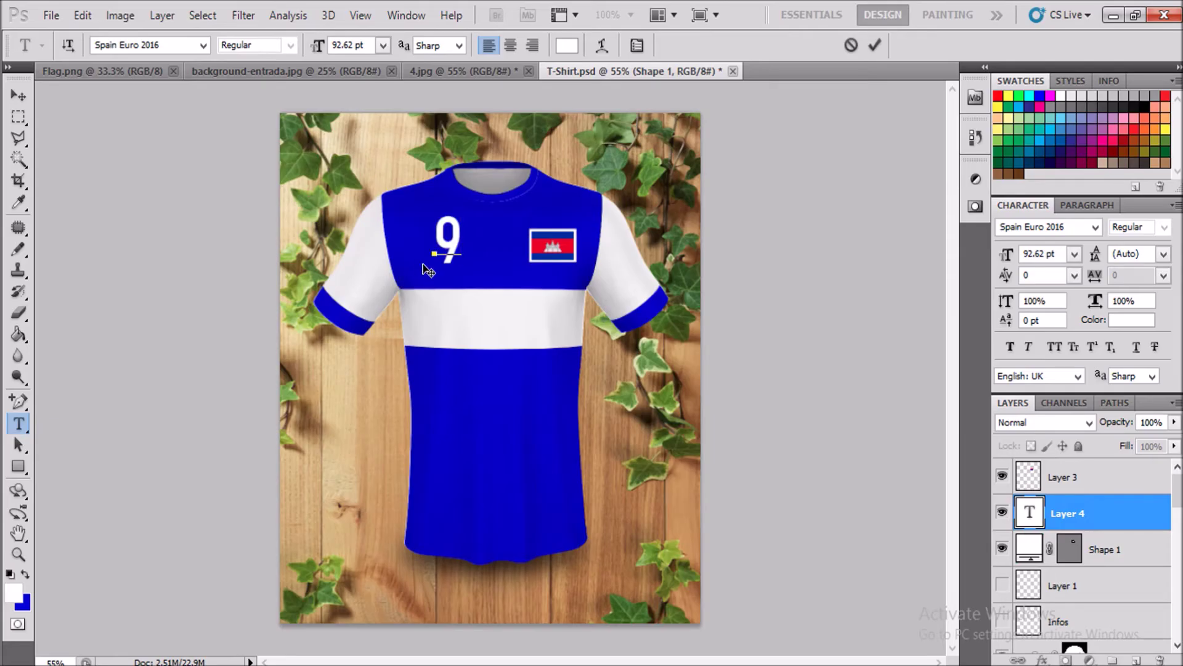
pyautogui.moveTo(464, 240); pyautogui.dragTo(419, 240)
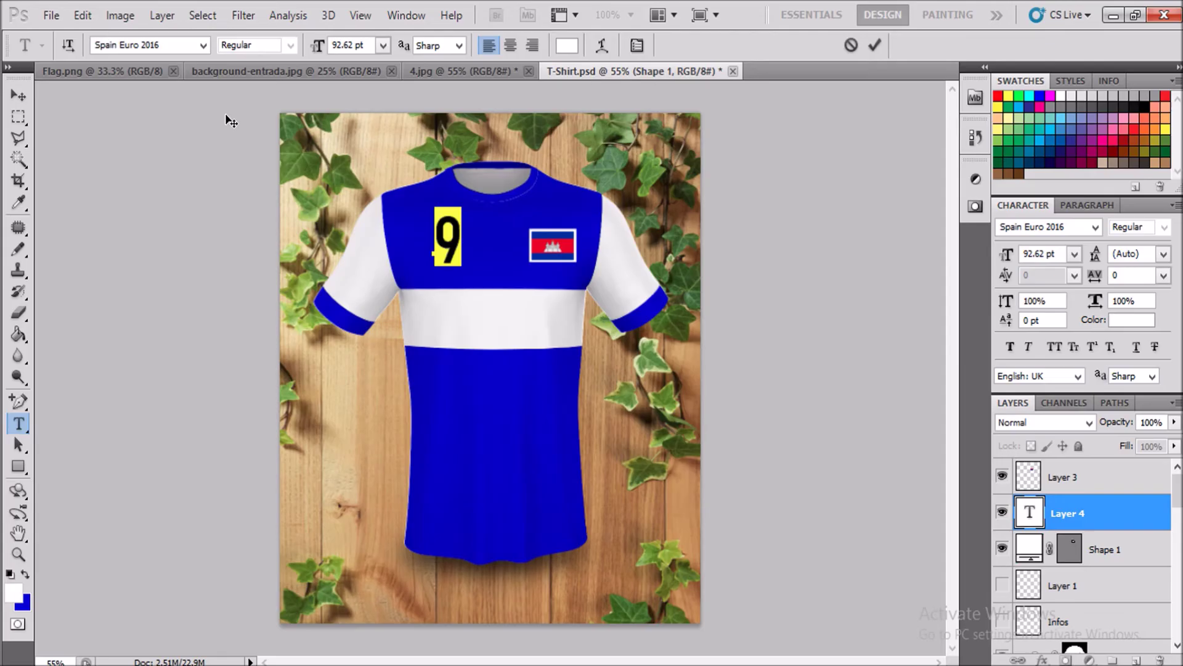
pyautogui.click(200, 45)
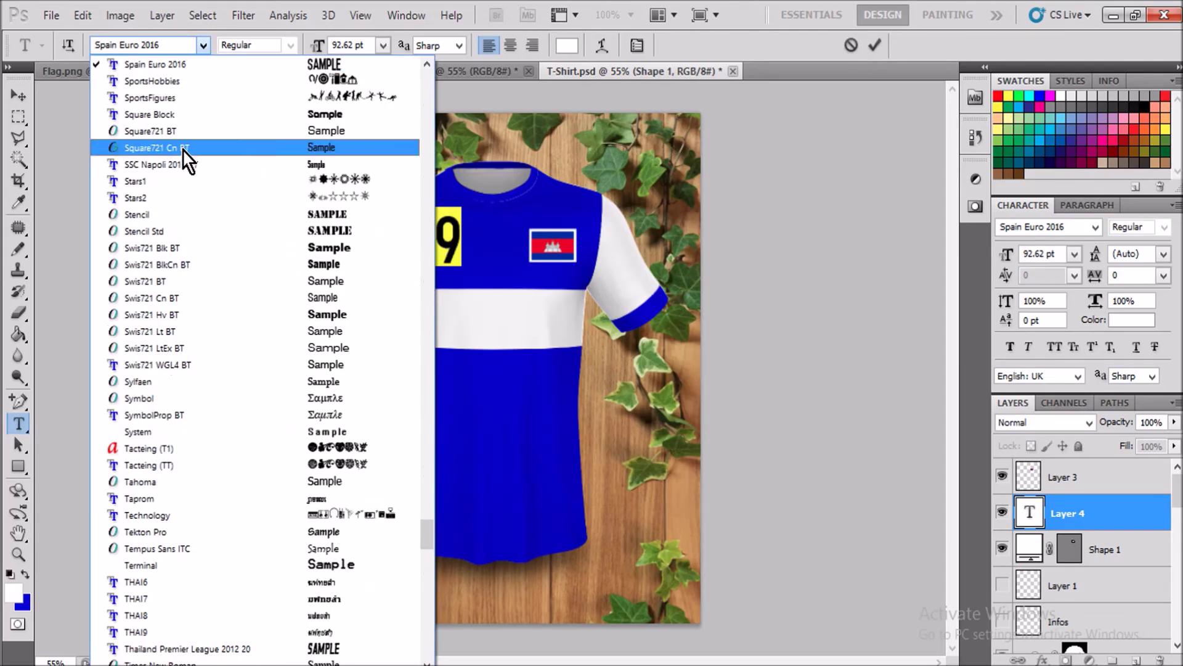
pyautogui.scroll(1, 179, 111)
pyautogui.scroll(3, 179, 111)
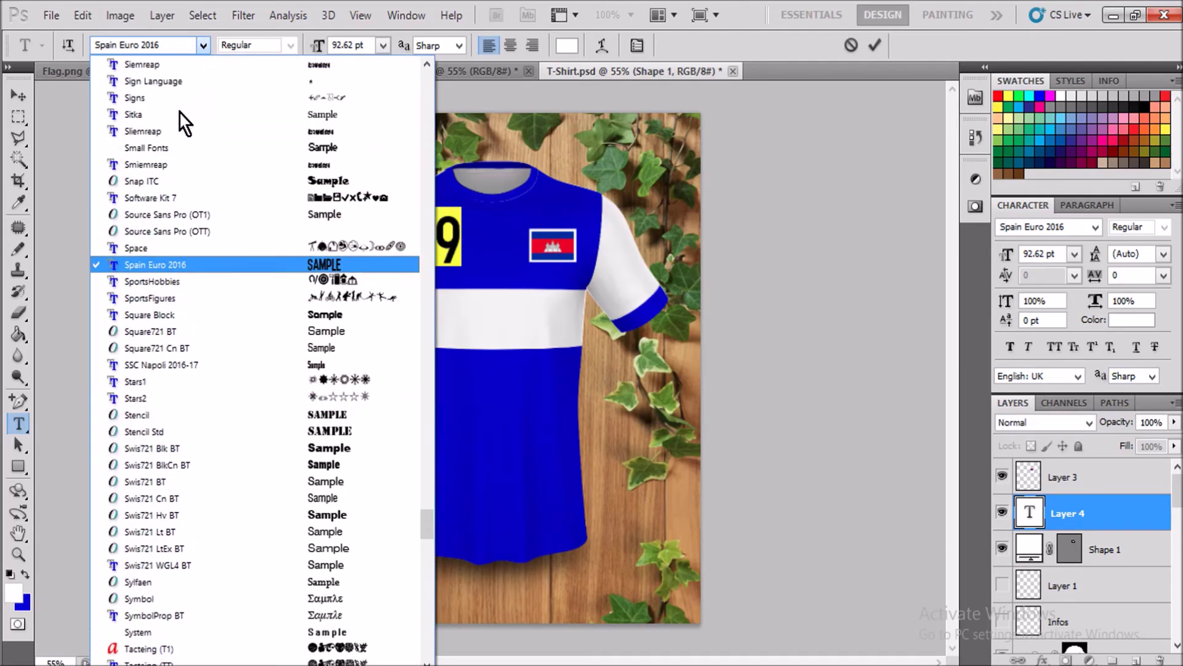
pyautogui.scroll(5, 192, 148)
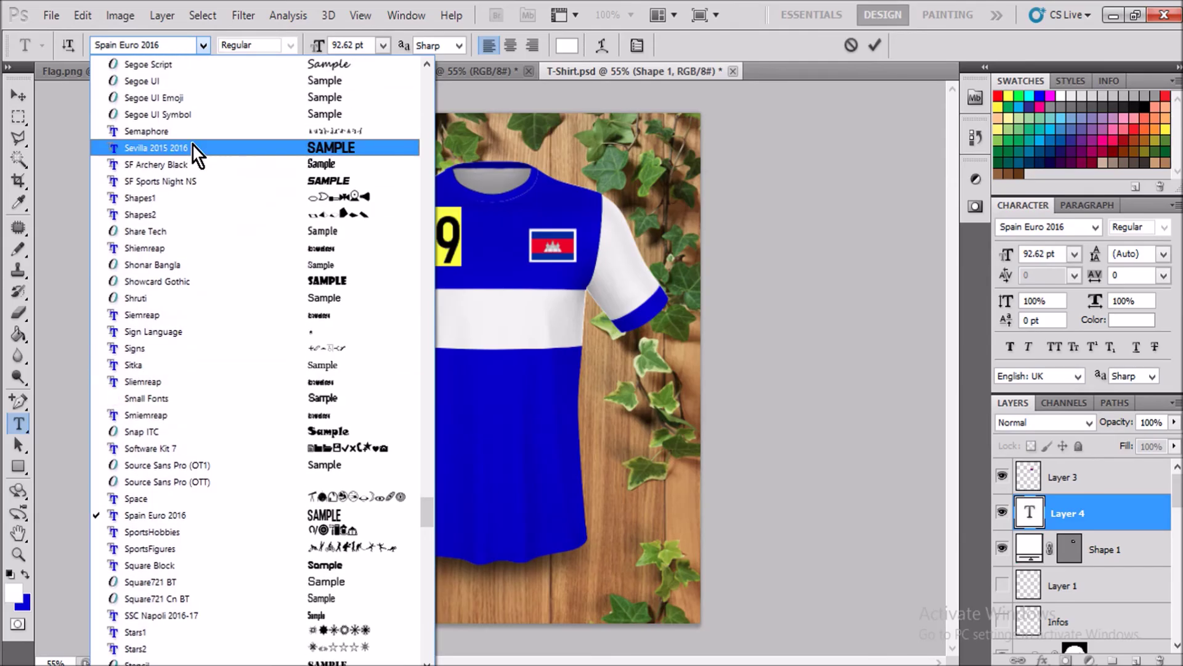
pyautogui.click(192, 148)
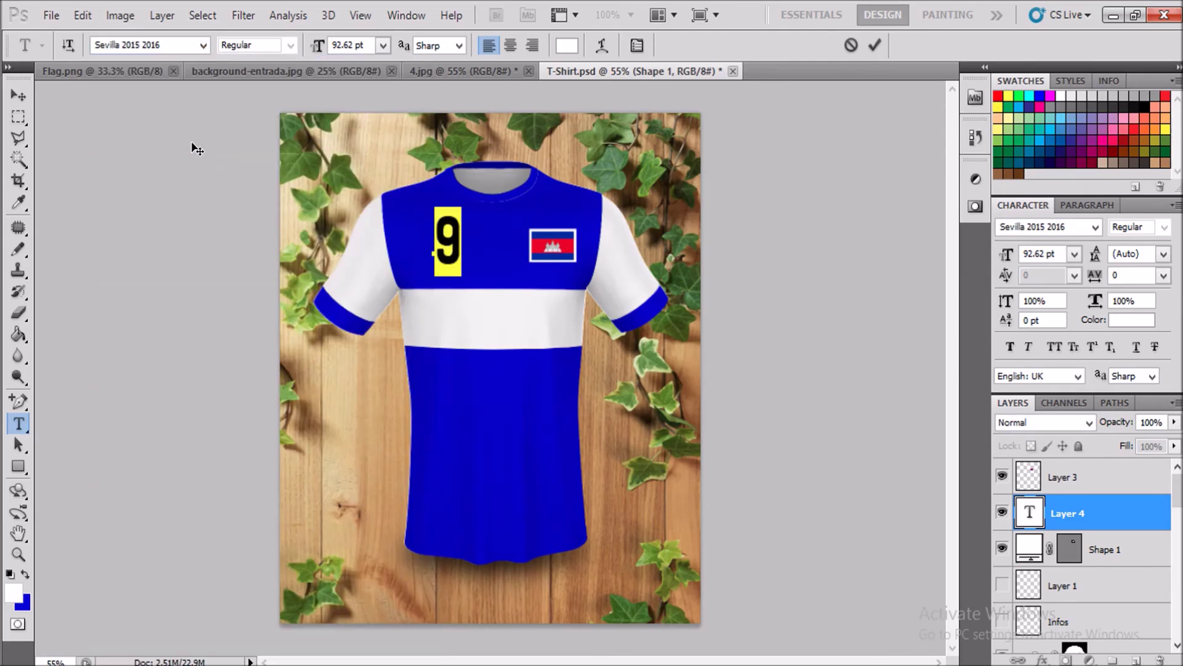
# - Set the 9 in the PSV Eindoven 2015 2016 font and nudge it slightly left
pyautogui.click(208, 48)
pyautogui.scroll(3, 217, 150)
pyautogui.scroll(5, 217, 150)
pyautogui.scroll(2, 217, 150)
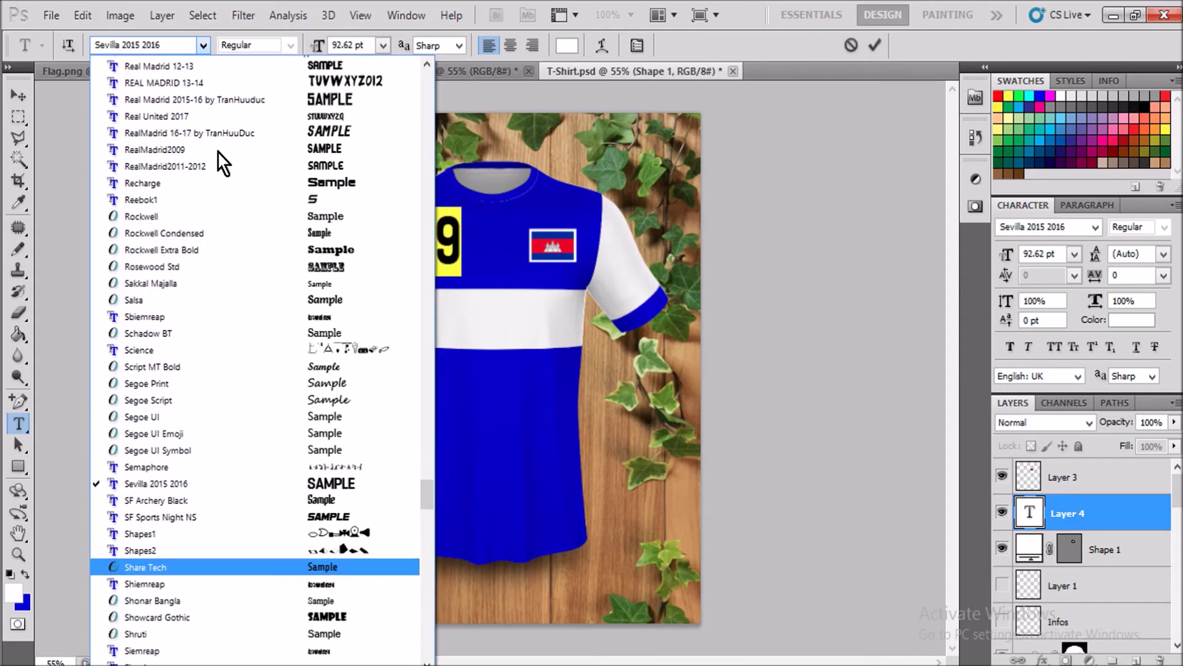
pyautogui.scroll(2, 217, 150)
pyautogui.scroll(4, 217, 150)
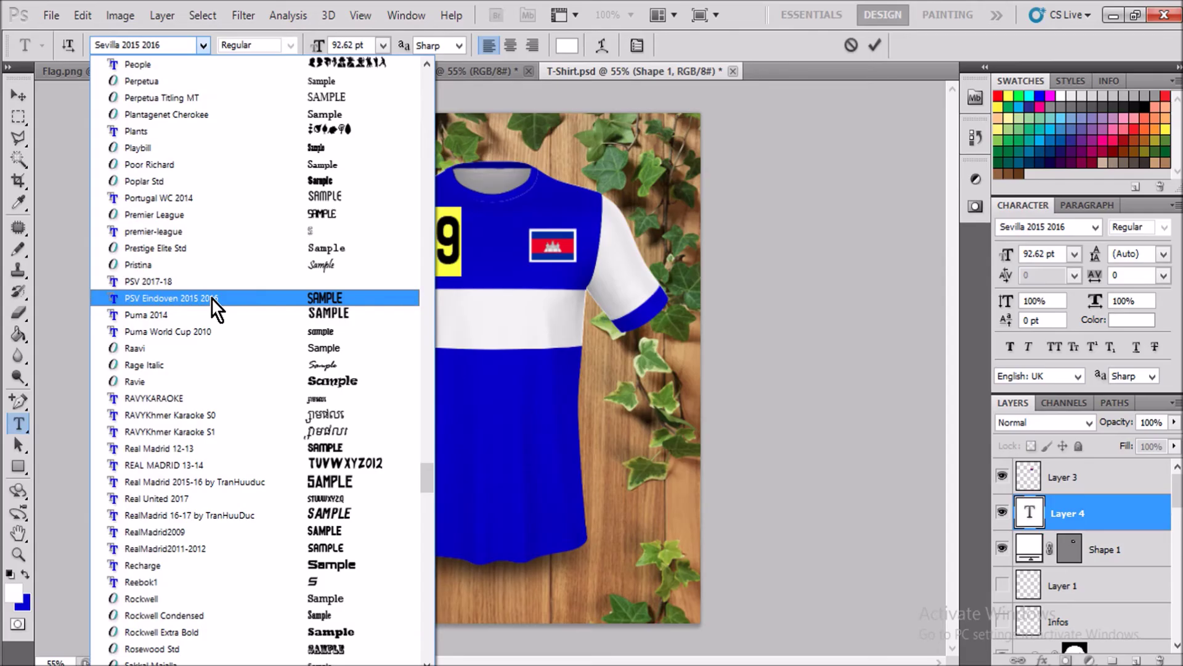
pyautogui.scroll(1, 212, 298)
pyautogui.scroll(4, 212, 298)
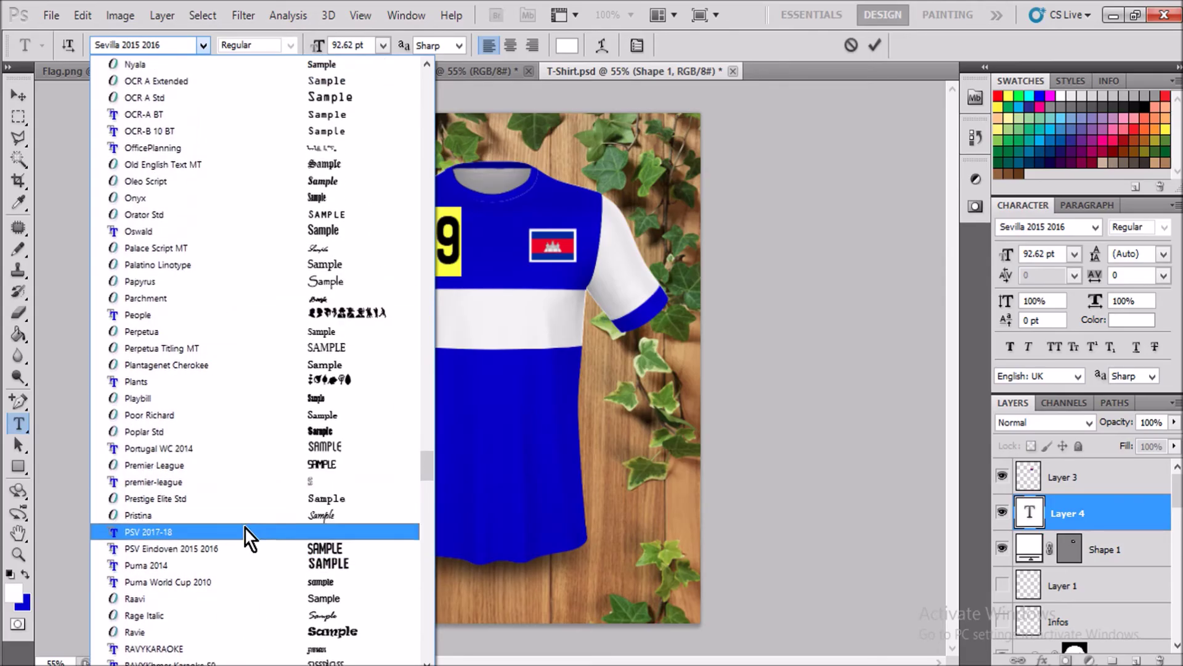
pyautogui.scroll(1, 261, 239)
pyautogui.scroll(4, 261, 239)
pyautogui.scroll(-7, 261, 239)
pyautogui.scroll(-2, 262, 239)
pyautogui.scroll(-3, 261, 239)
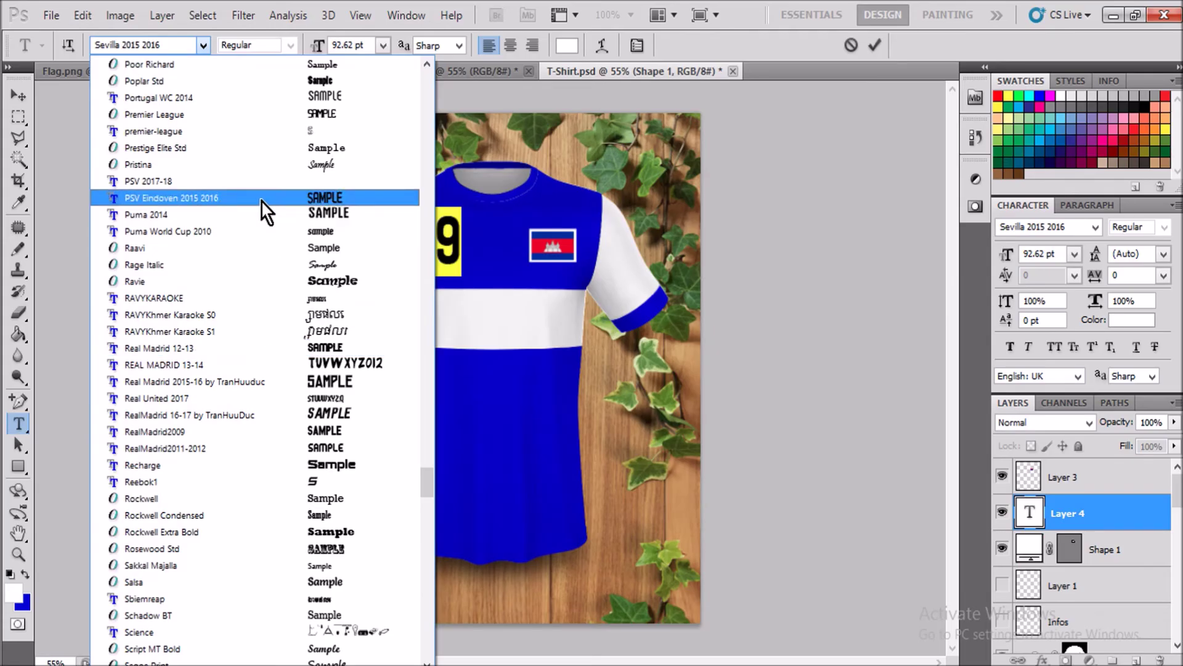
pyautogui.click(261, 198)
pyautogui.click(7, 93)
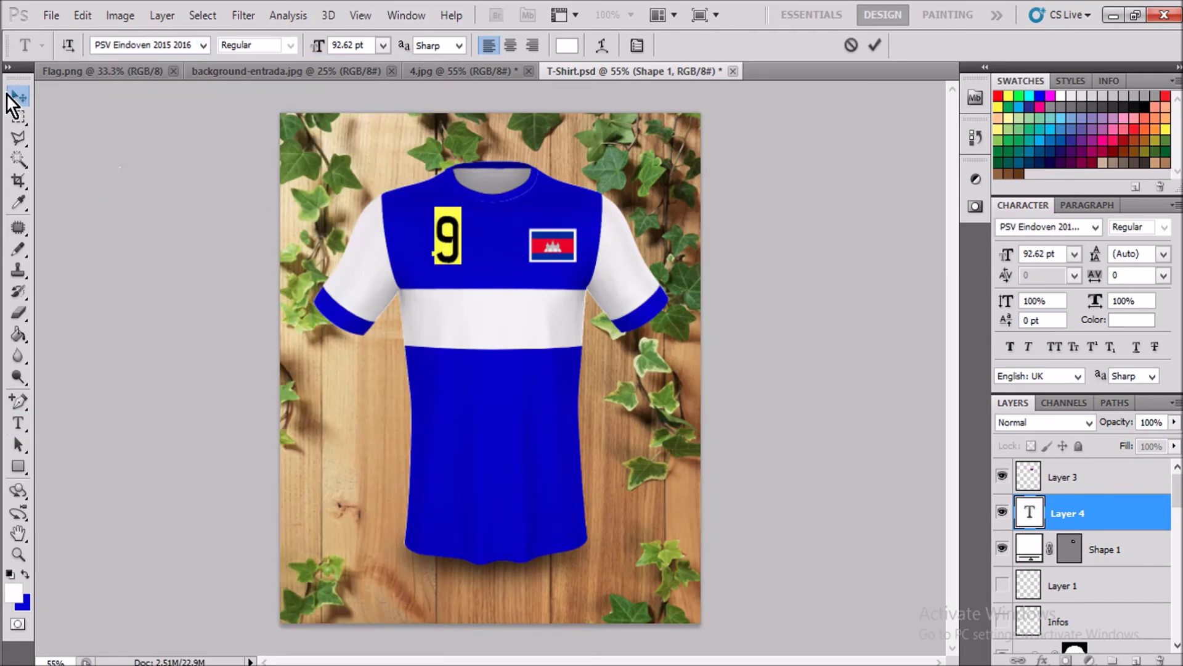
pyautogui.moveTo(457, 263); pyautogui.dragTo(448, 264)
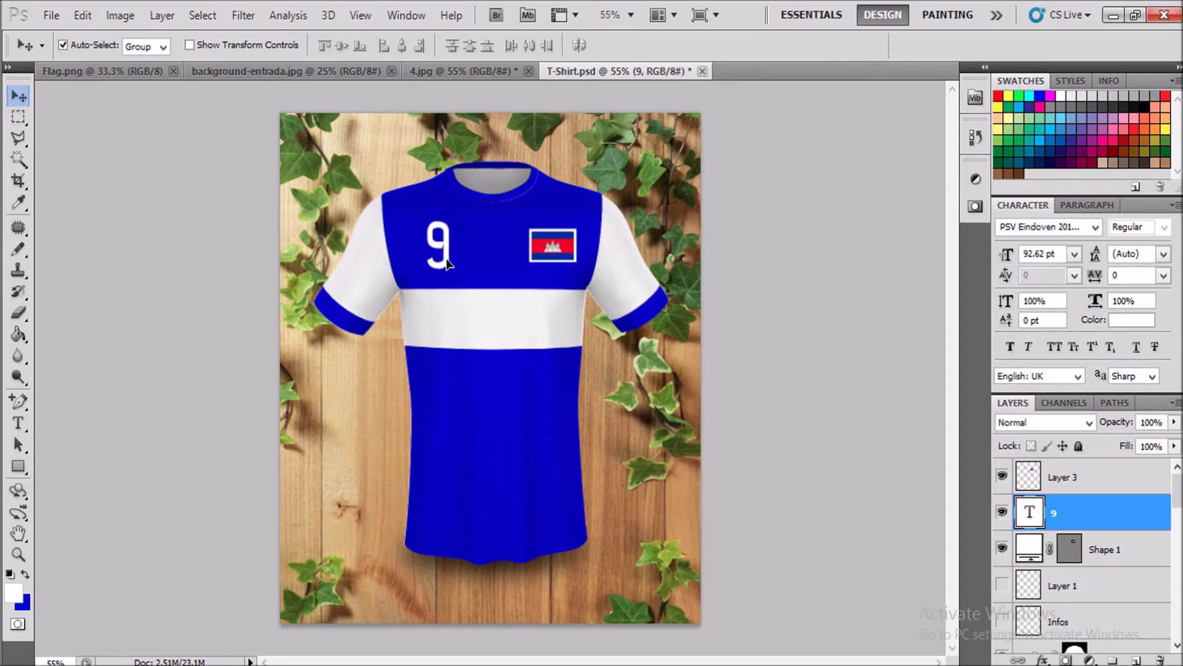
# - Nudge the 9 right, then add blue CAMBODIA text on the white band, replacing XING KH
pyautogui.press('Right')
pyautogui.press('Right')
pyautogui.press('Right')
pyautogui.press('Right')
pyautogui.press('Right')
pyautogui.press('Right')
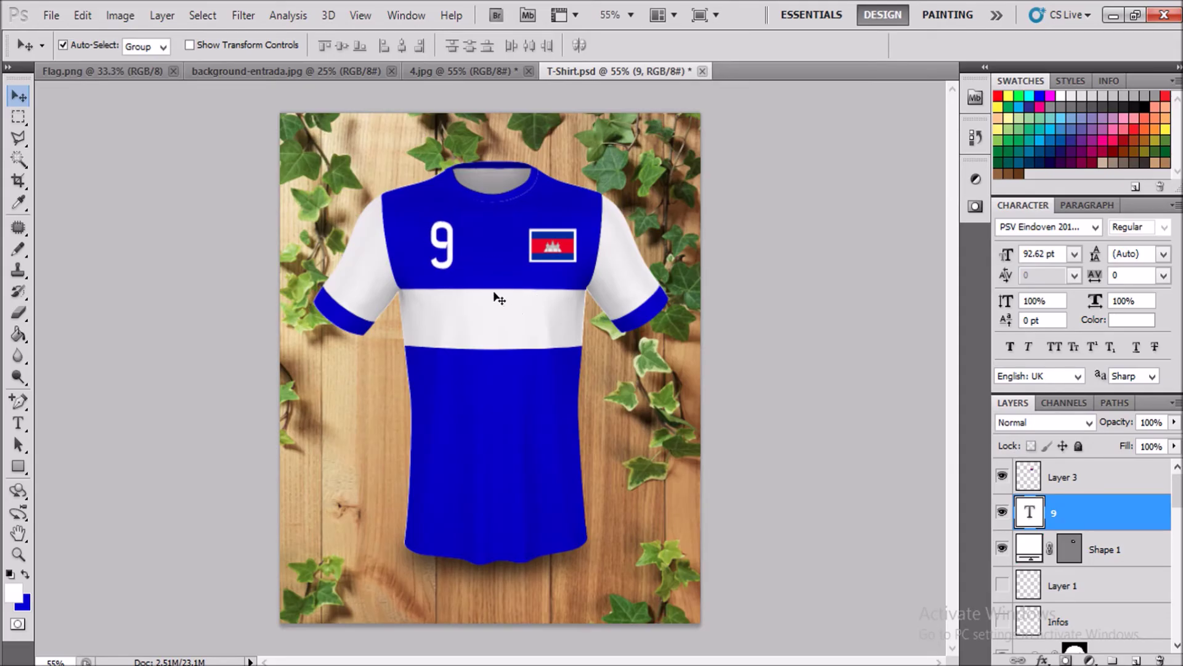
pyautogui.click(465, 341)
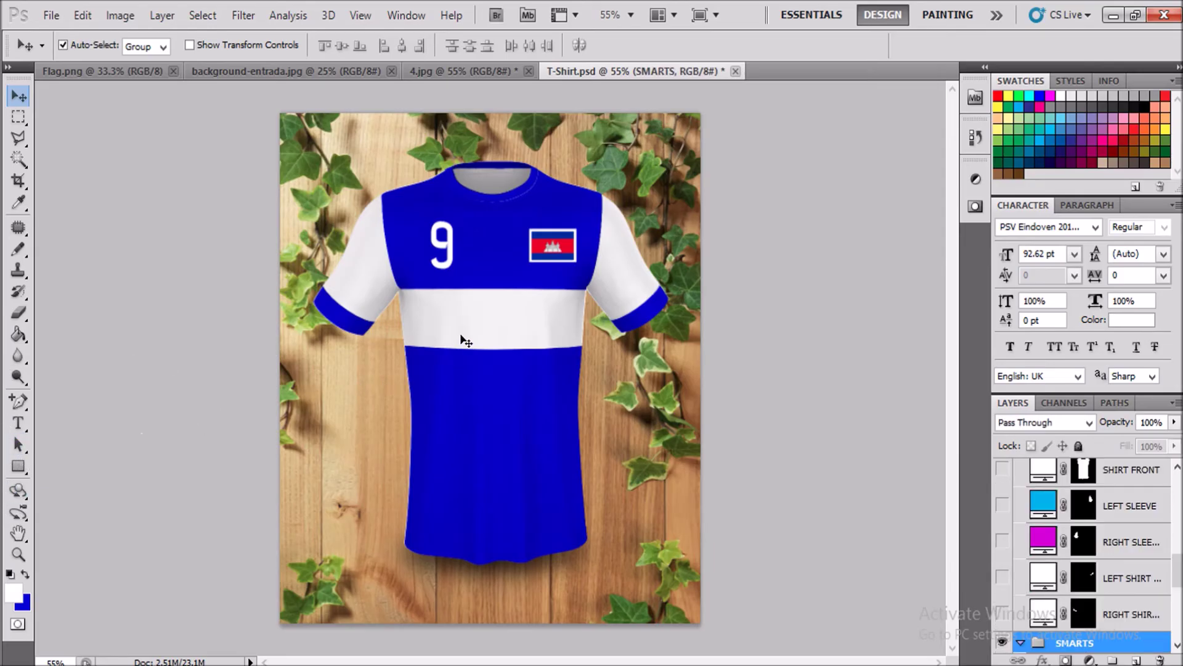
pyautogui.click(22, 430)
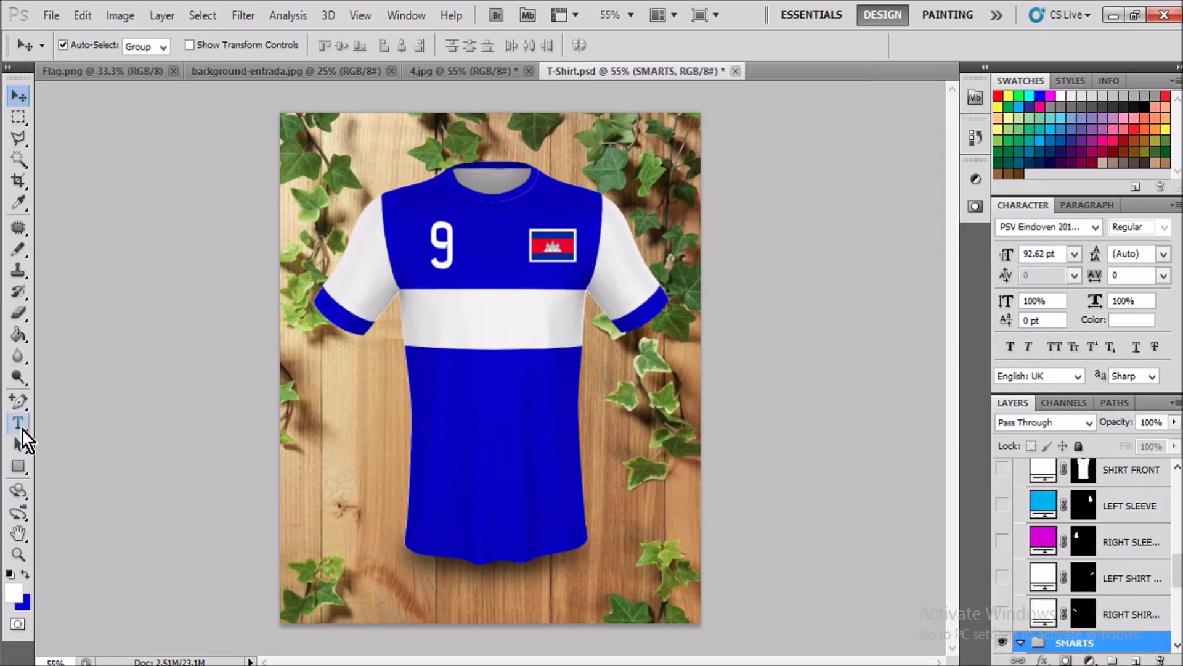
pyautogui.click(25, 577)
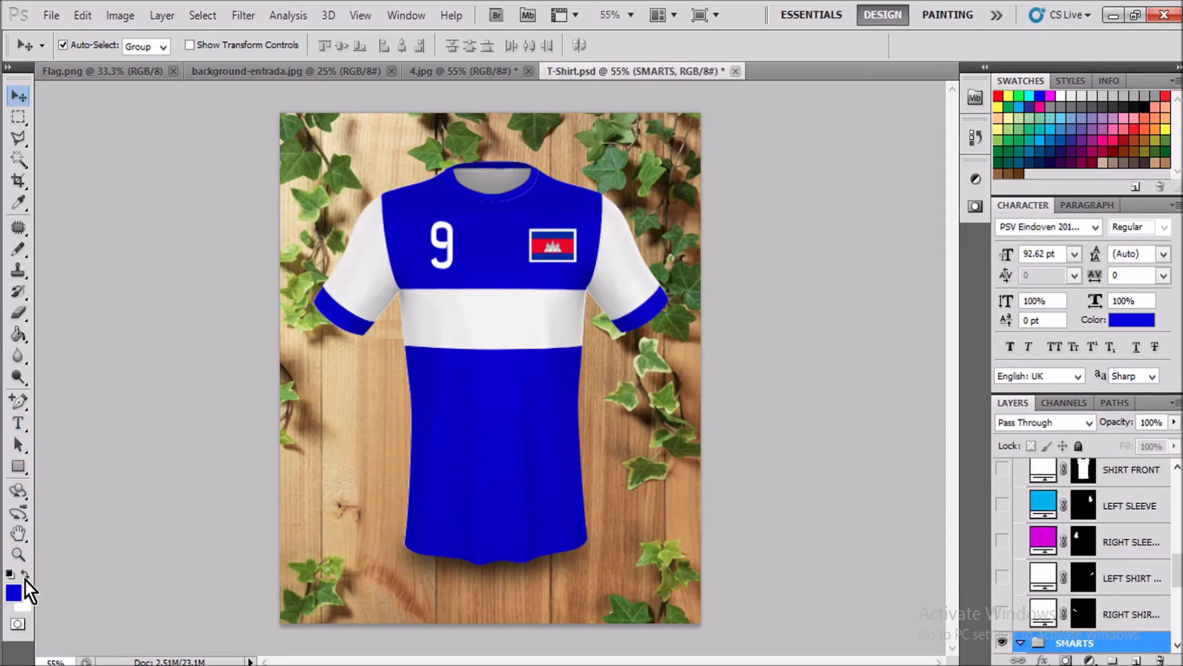
pyautogui.click(24, 427)
pyautogui.click(472, 327)
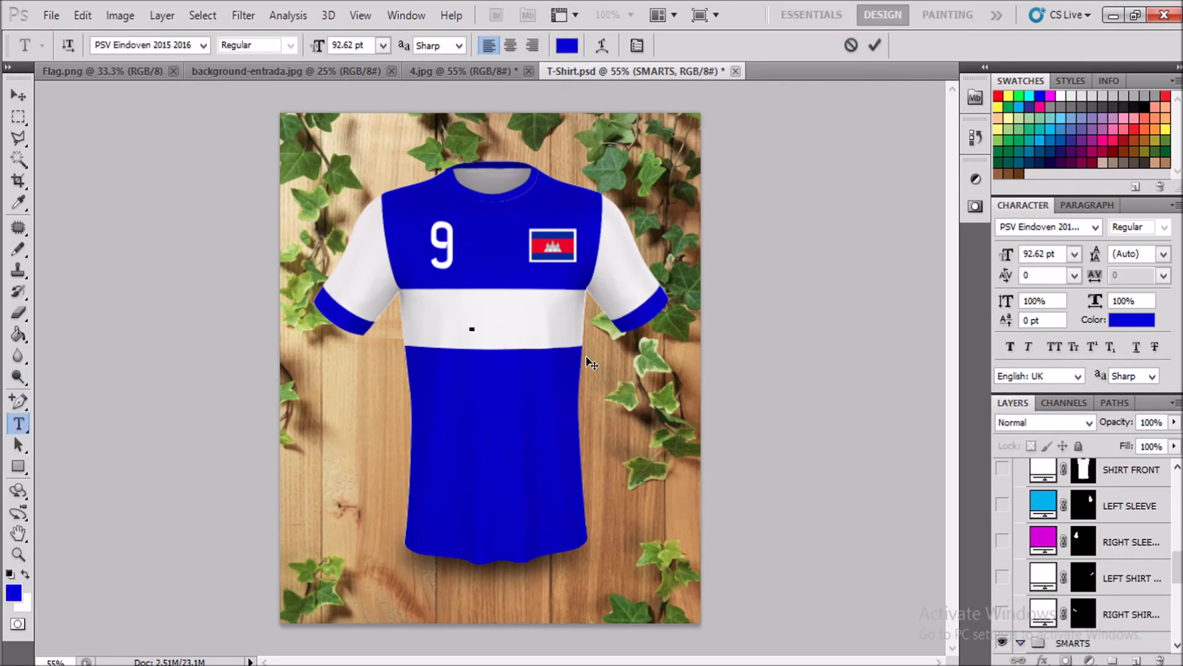
pyautogui.write('XING KH')
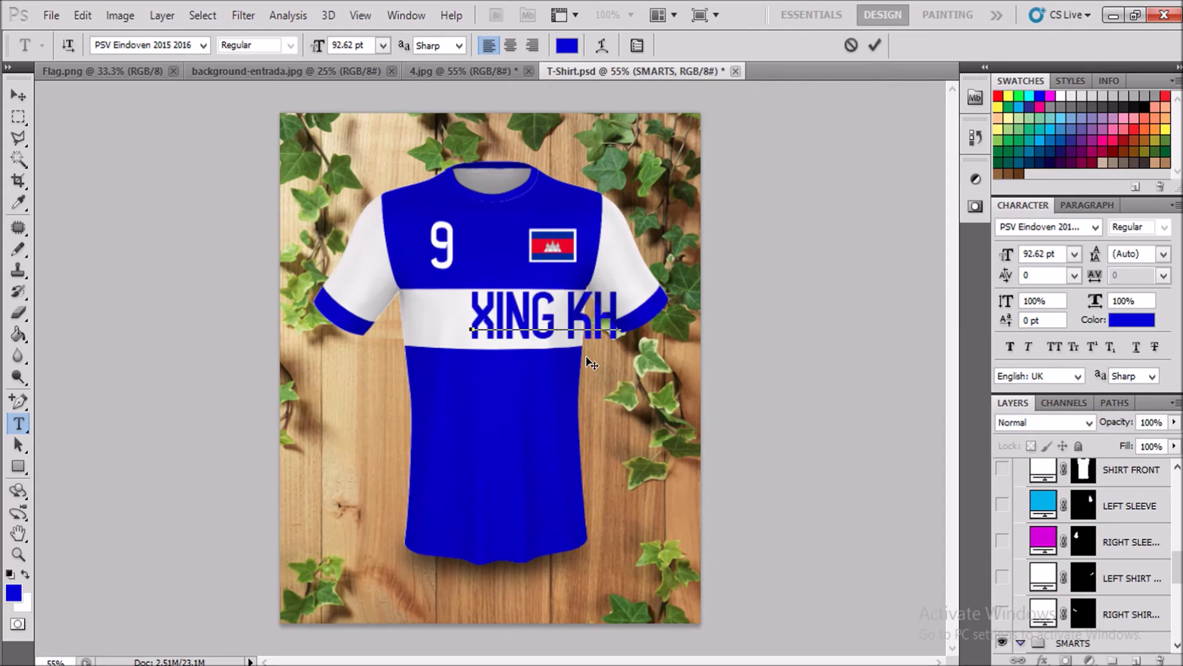
pyautogui.hotkey('ctrl', 'a')
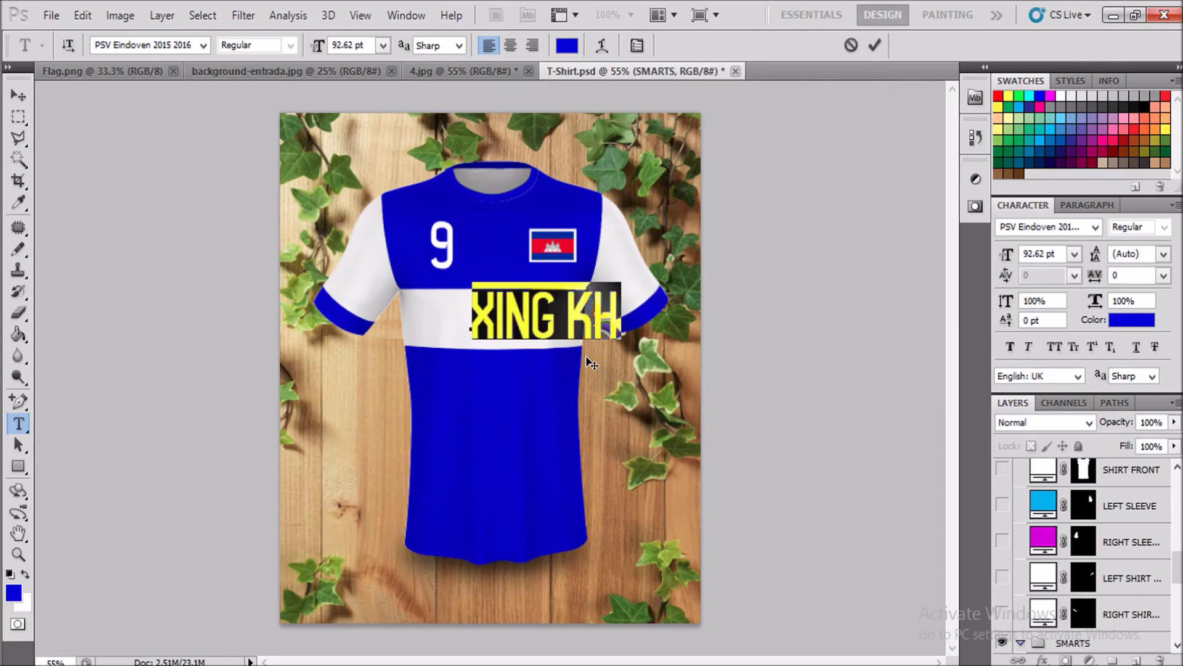
pyautogui.write('CAM')
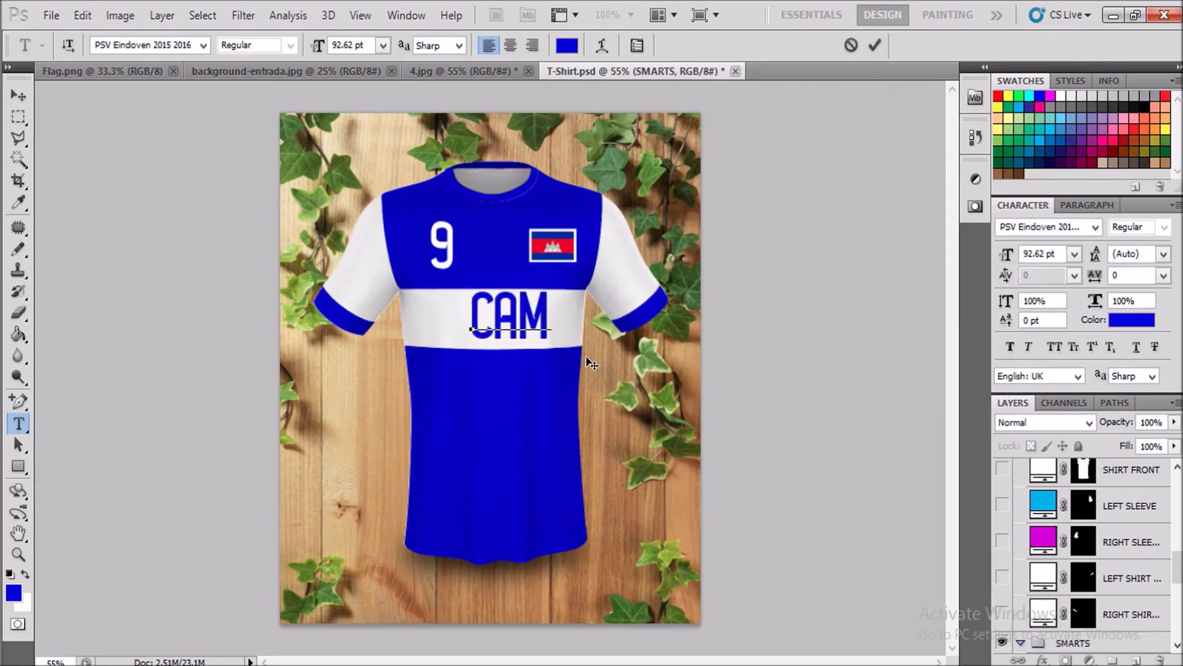
pyautogui.write('BODIA')
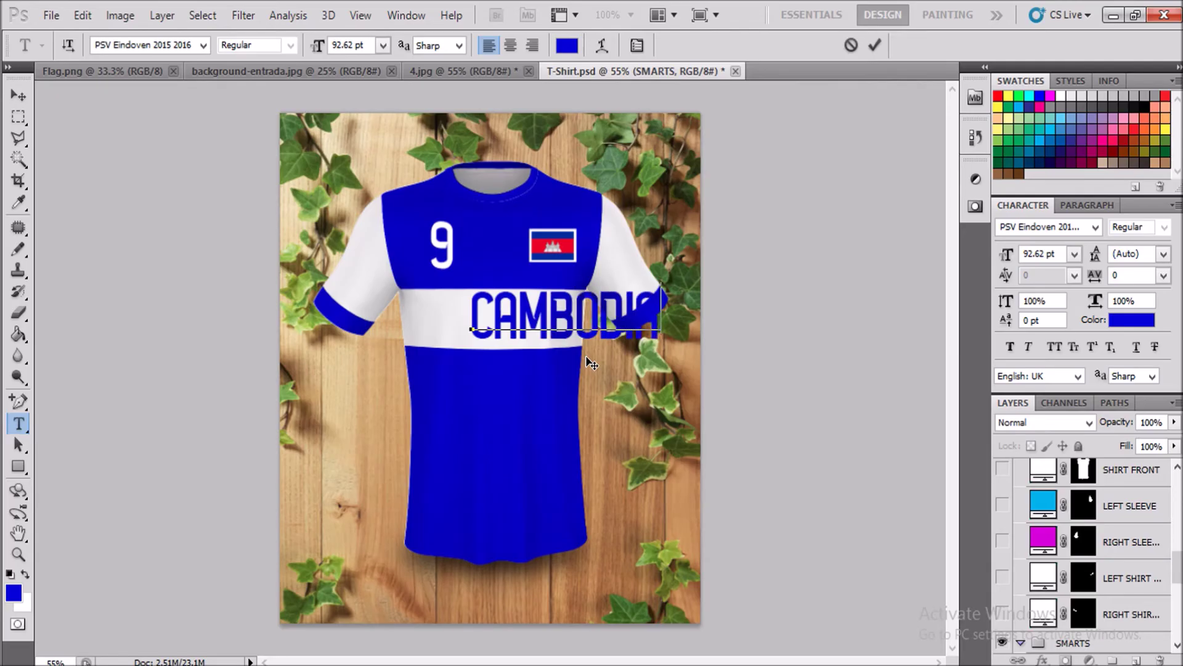
pyautogui.click(19, 96)
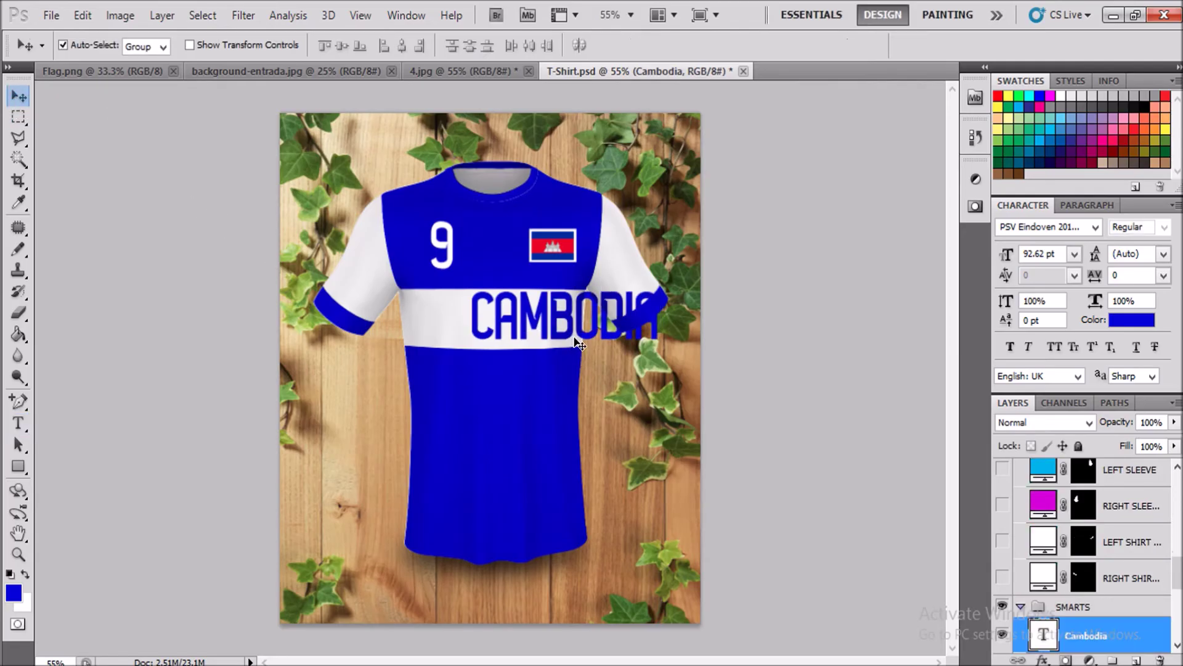
pyautogui.moveTo(558, 335); pyautogui.dragTo(535, 338)
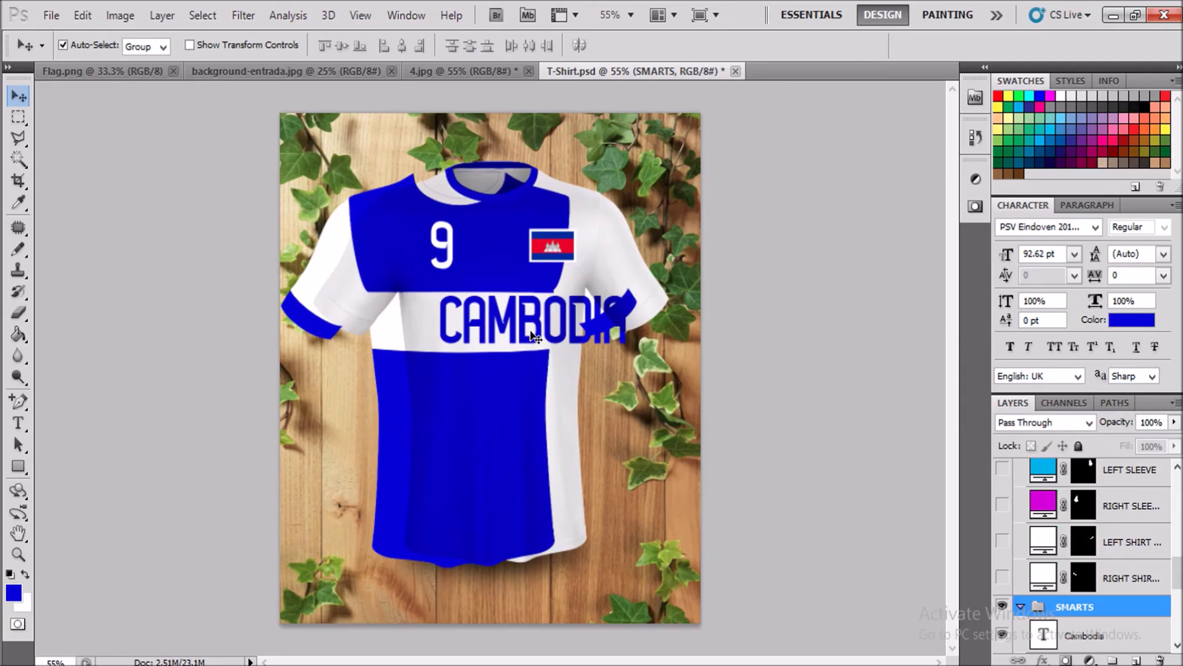
# - Undo the move, pull the Cambodia text layer out of SMARTS and delete it
pyautogui.hotkey('ctrl', 'z')
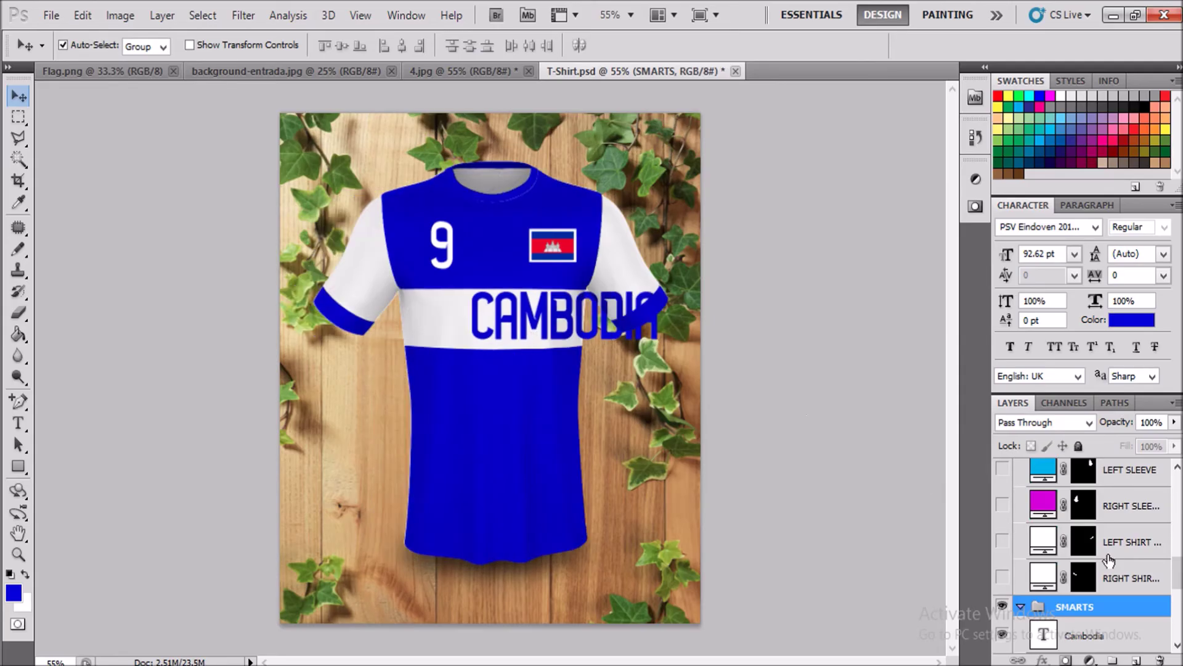
pyautogui.click(1101, 641)
pyautogui.scroll(-1, 1097, 616)
pyautogui.scroll(-1, 1096, 592)
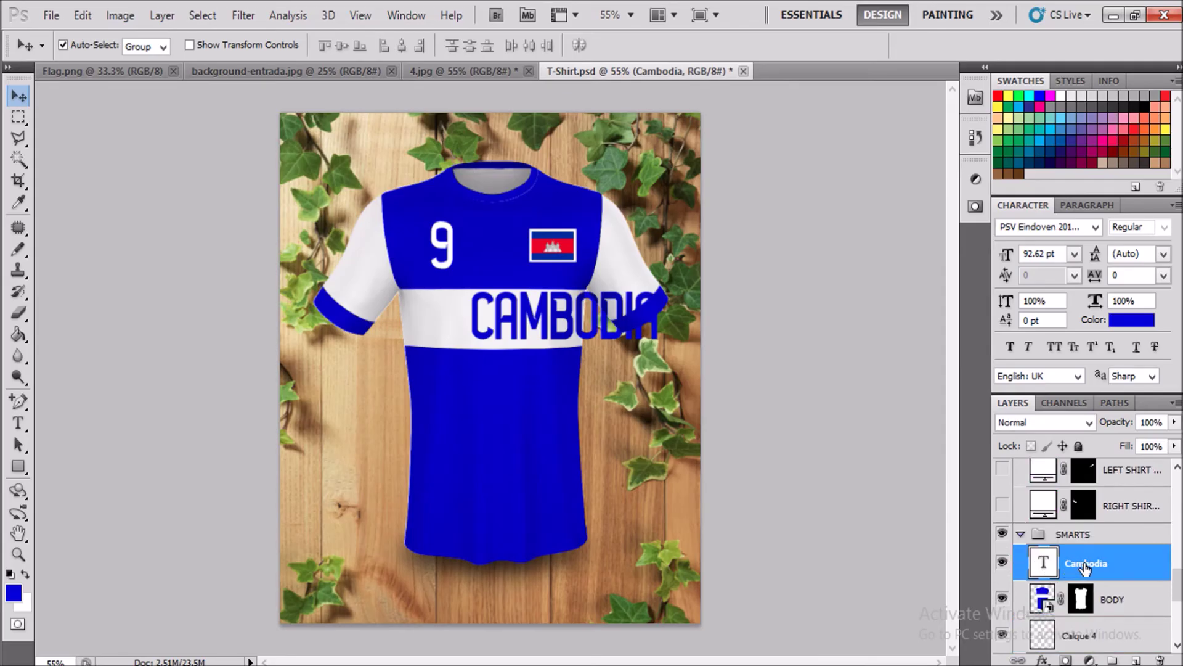
pyautogui.moveTo(1085, 567); pyautogui.dragTo(1099, 484)
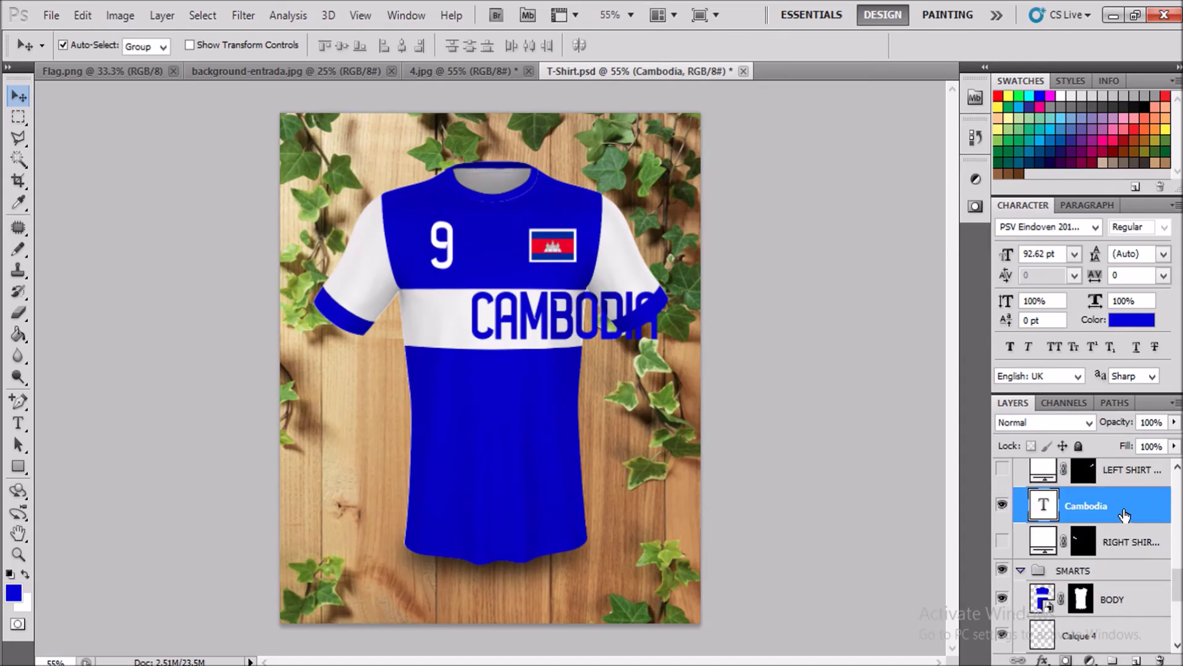
pyautogui.scroll(-1, 1121, 511)
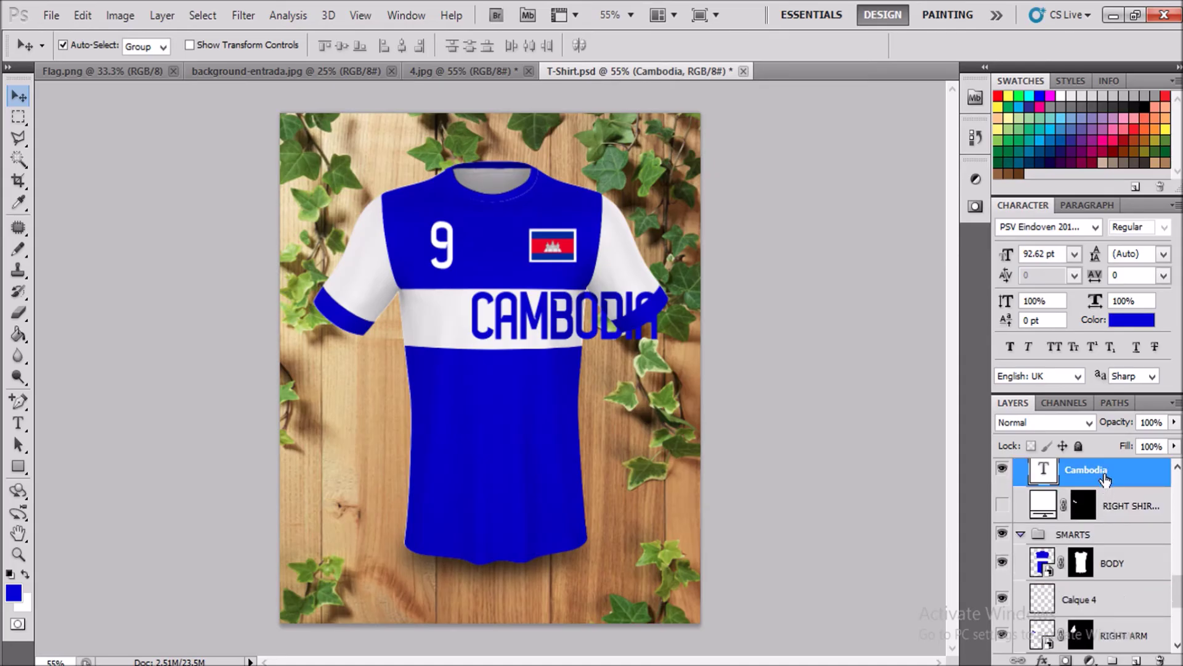
pyautogui.press('Delete')
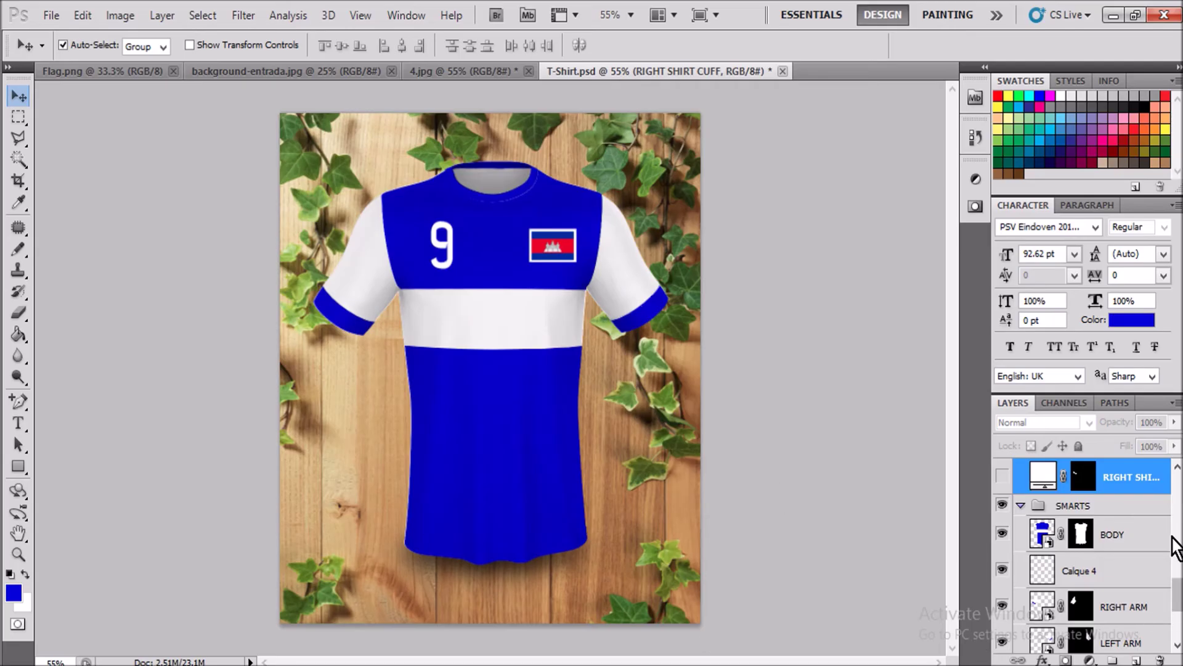
pyautogui.scroll(3, 1123, 535)
pyautogui.scroll(-3, 1122, 534)
pyautogui.scroll(-2, 1121, 533)
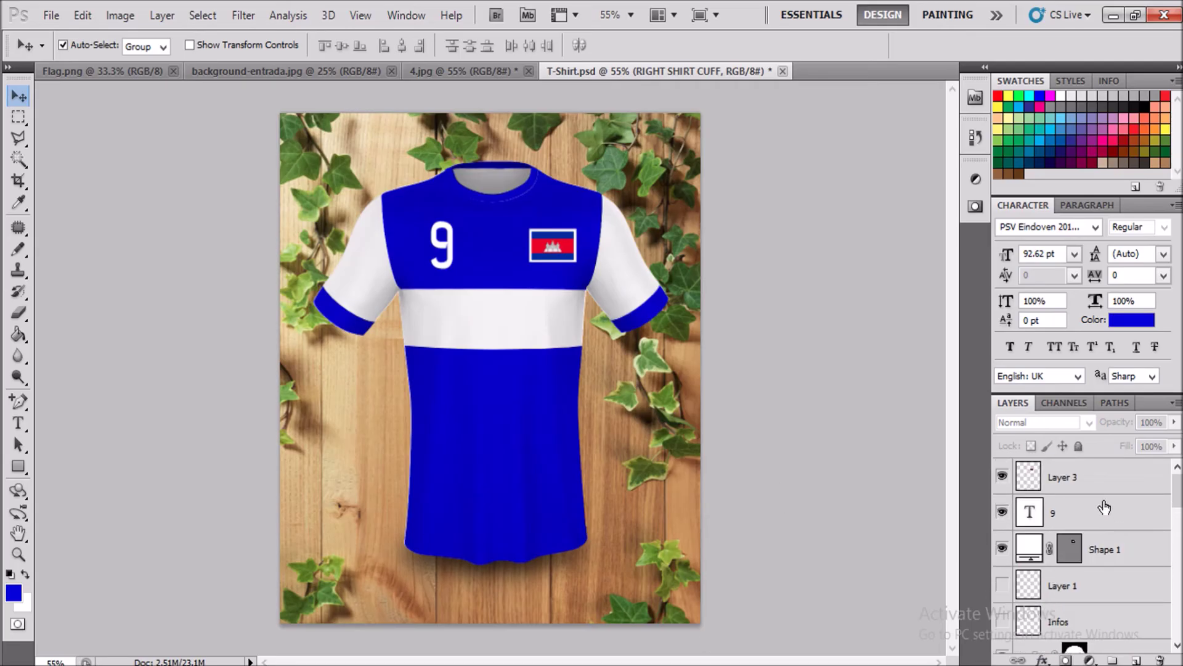
# - Type CAMBODIA in blue on the white band as a new text layer and centre it
pyautogui.click(1103, 510)
pyautogui.click(18, 444)
pyautogui.click(18, 423)
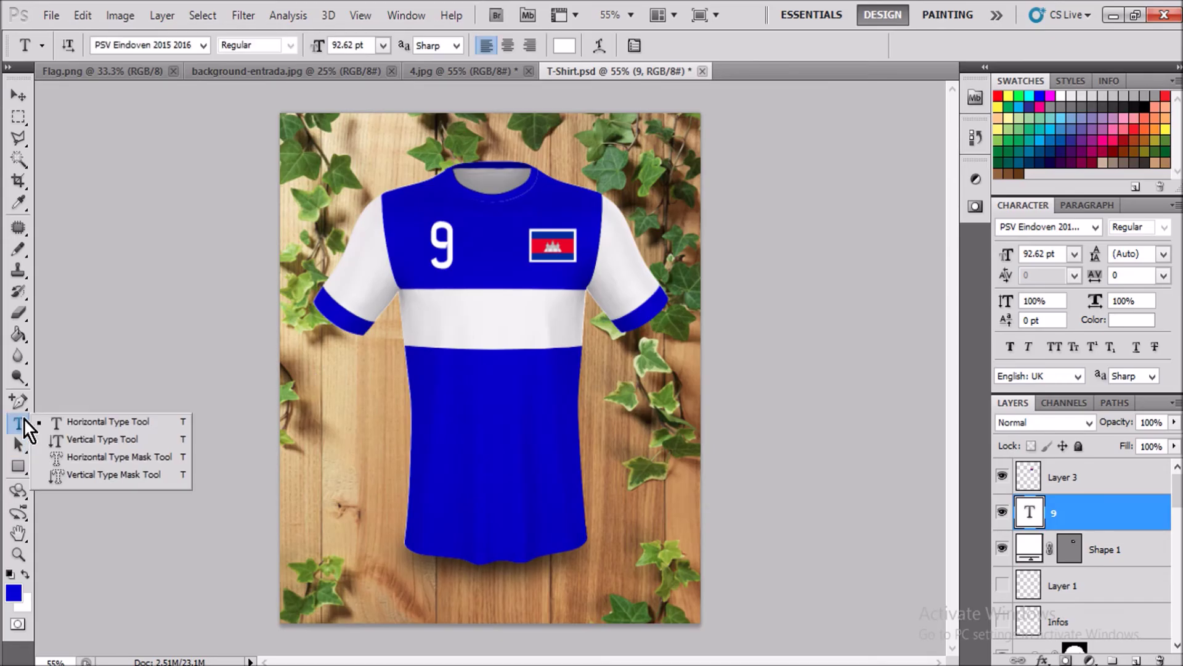
pyautogui.click(59, 423)
pyautogui.click(443, 328)
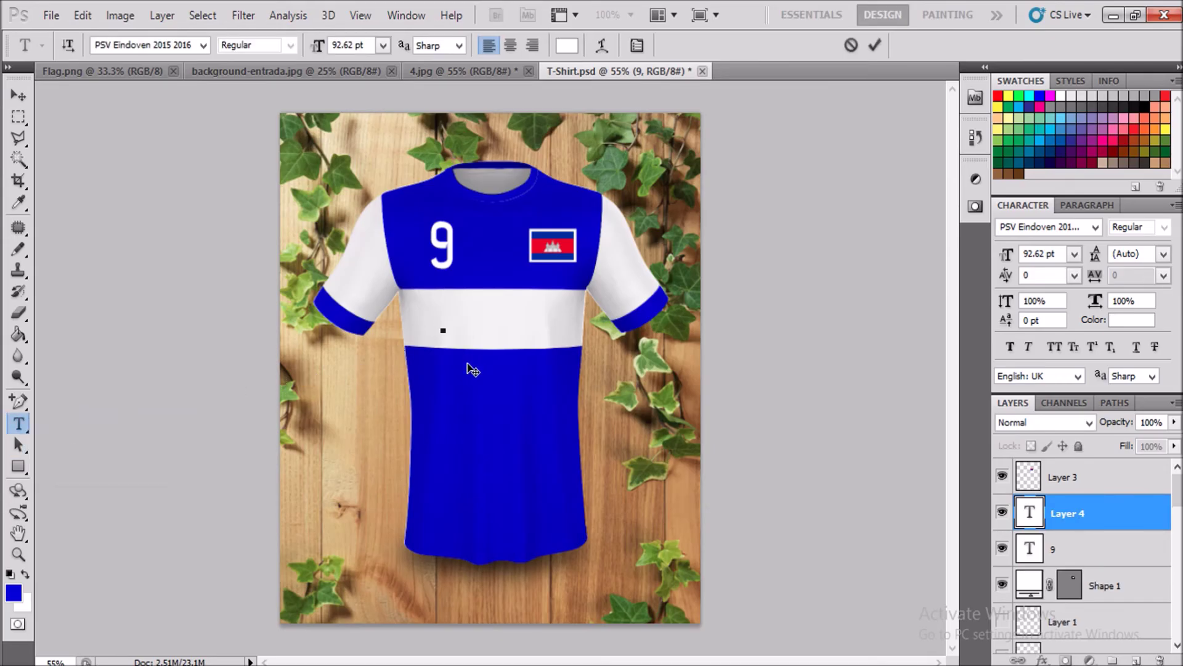
pyautogui.write('C')
pyautogui.write('AMB')
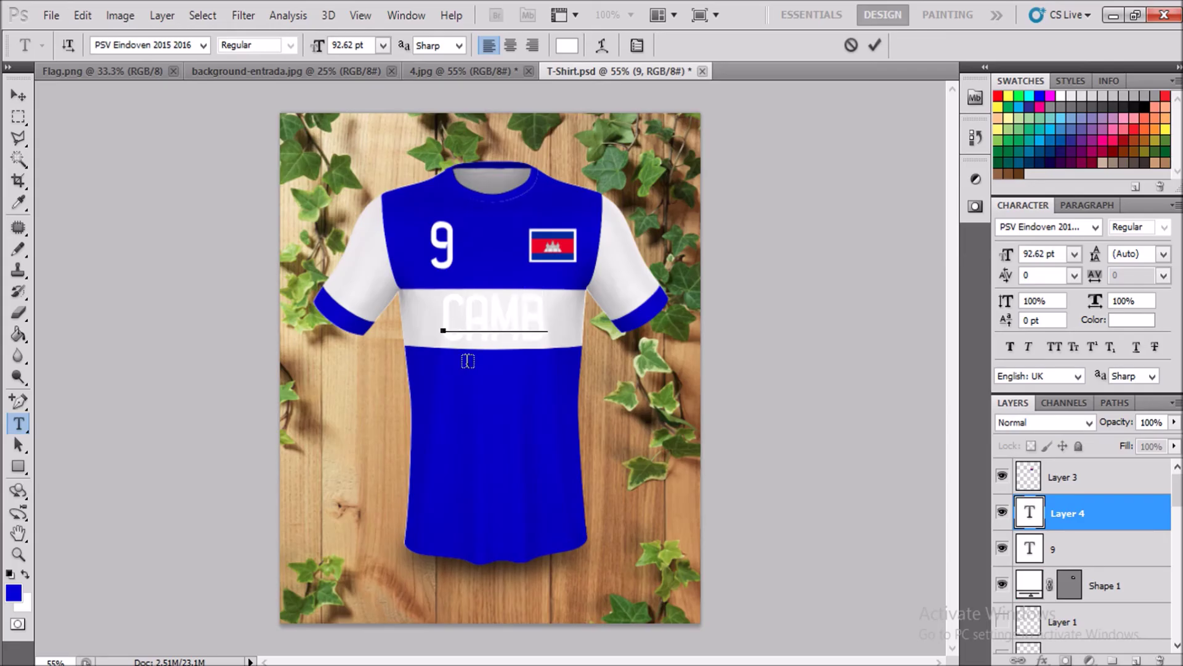
pyautogui.write('ODIA')
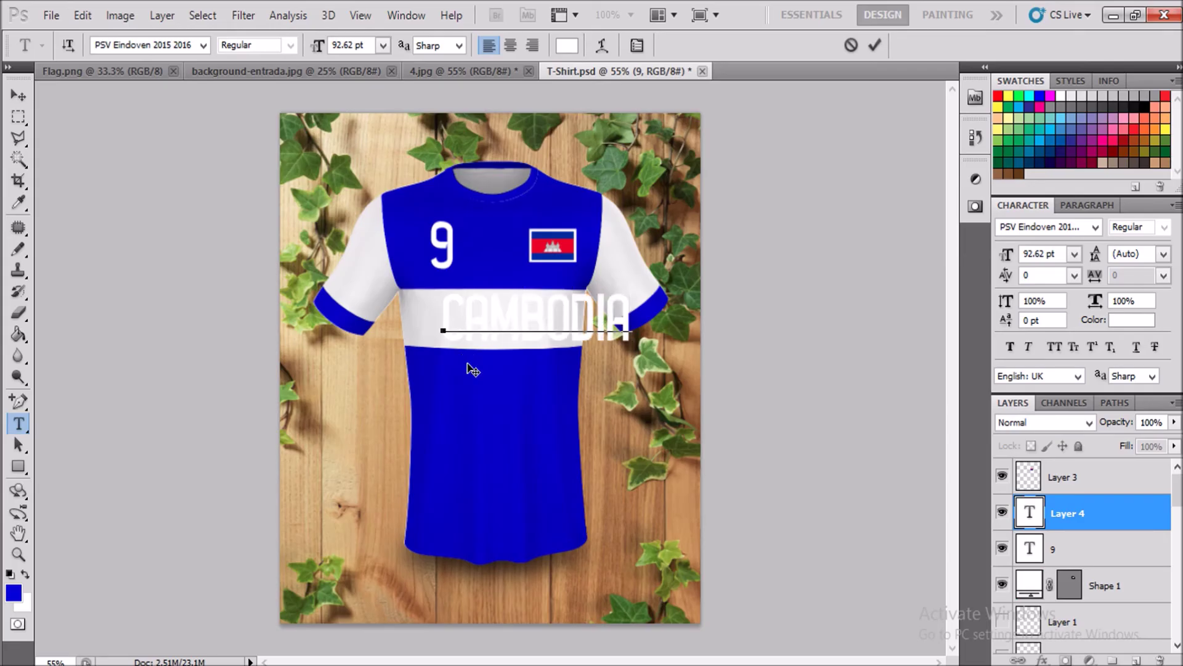
pyautogui.hotkey('ctrl', 'a')
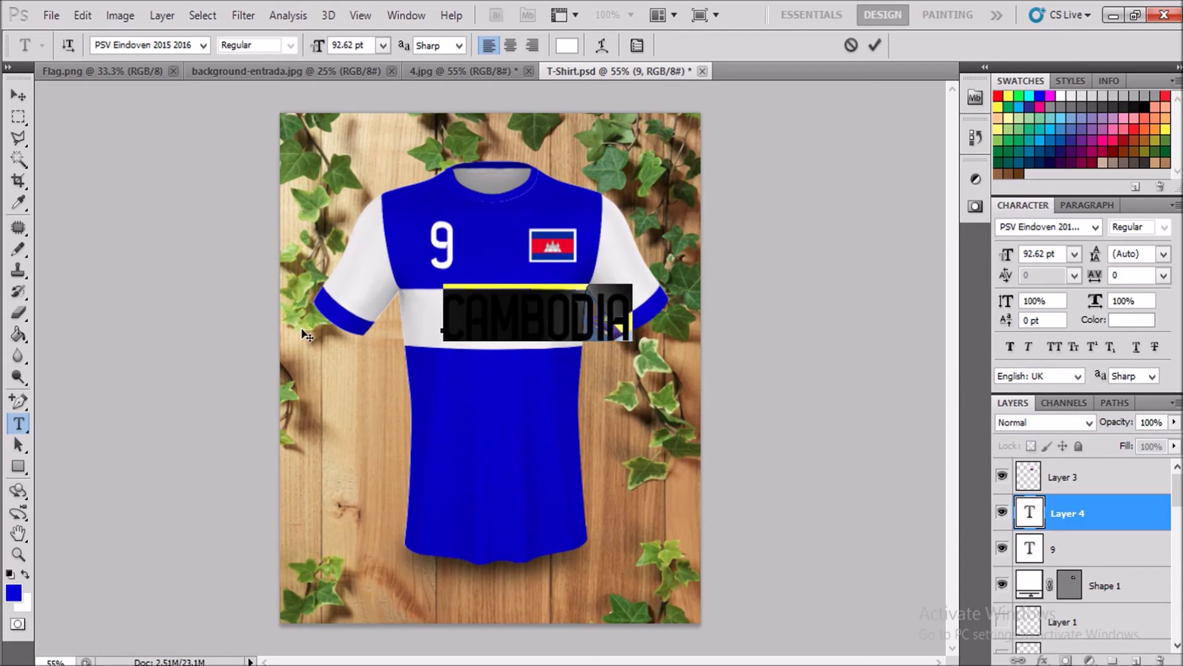
pyautogui.click(14, 593)
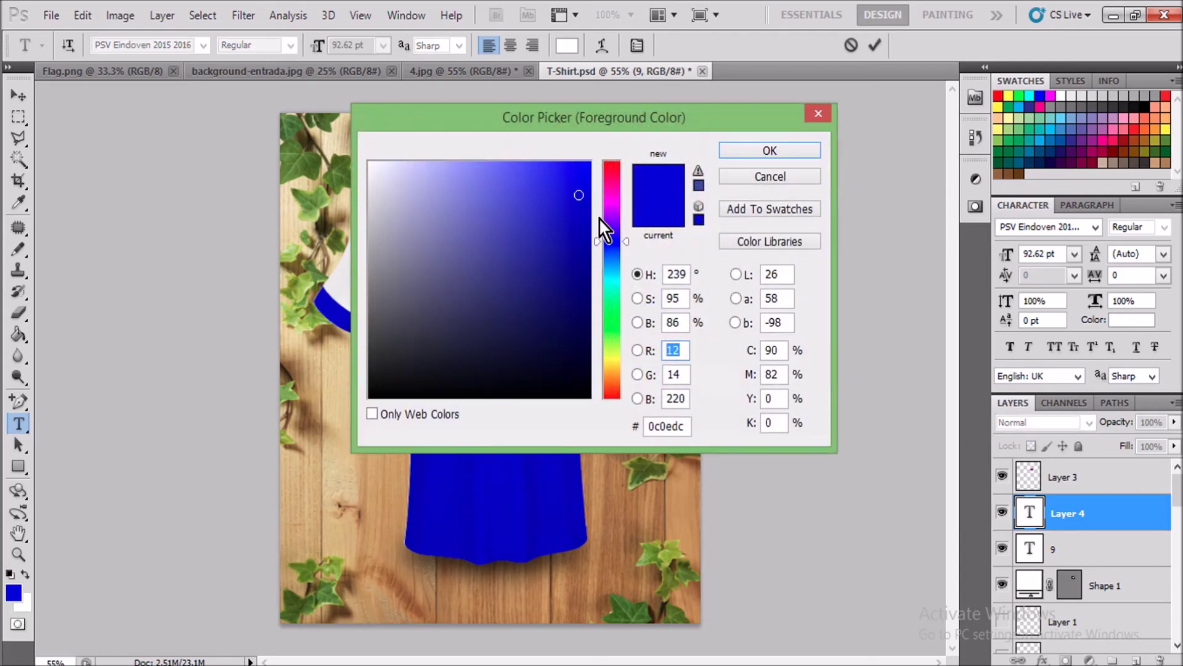
pyautogui.click(770, 150)
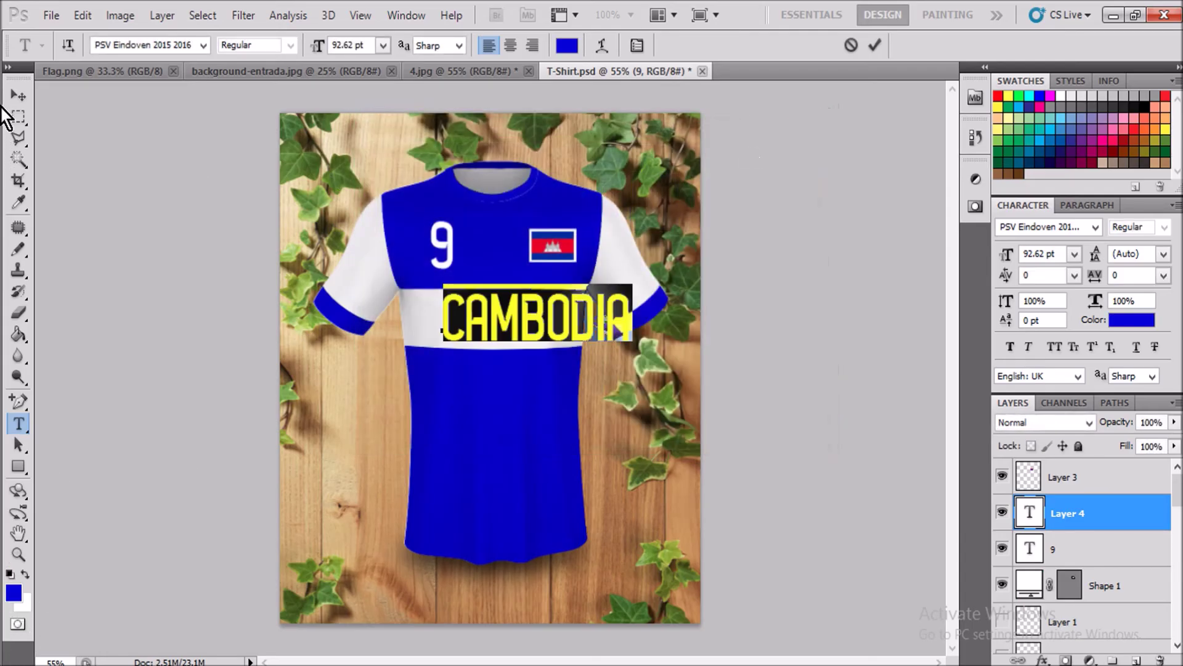
pyautogui.click(18, 95)
pyautogui.moveTo(494, 331); pyautogui.dragTo(452, 331)
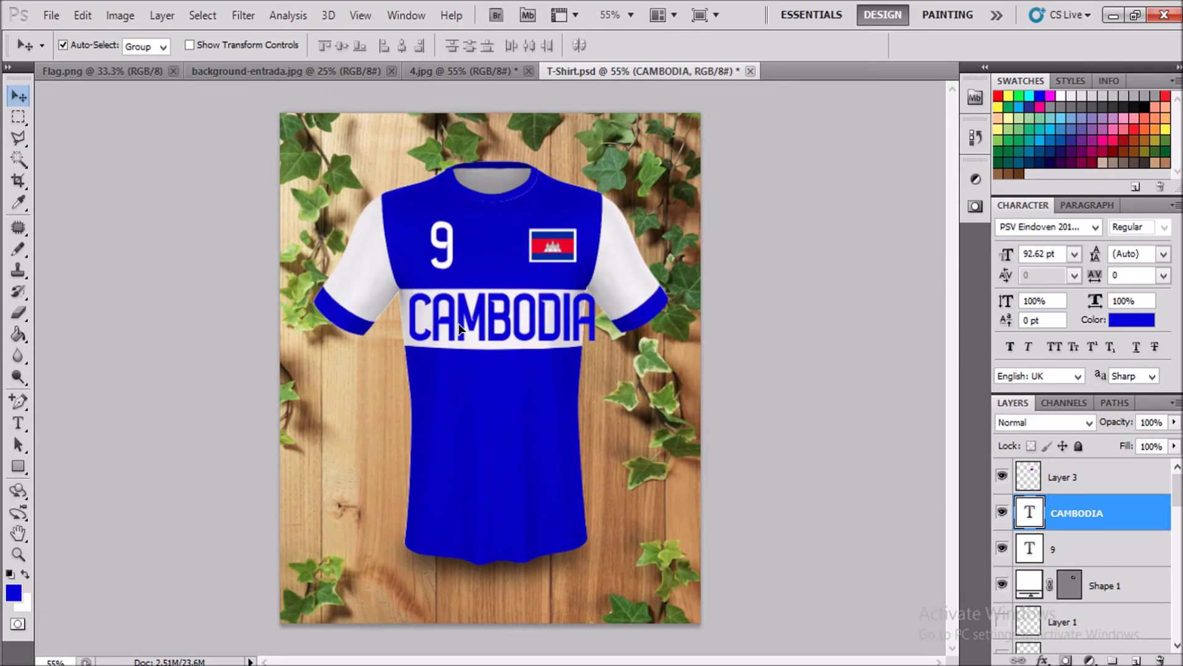
# - Scale the CAMBODIA text down to about 70% so it fits the white band
pyautogui.hotkey('ctrl', 't')
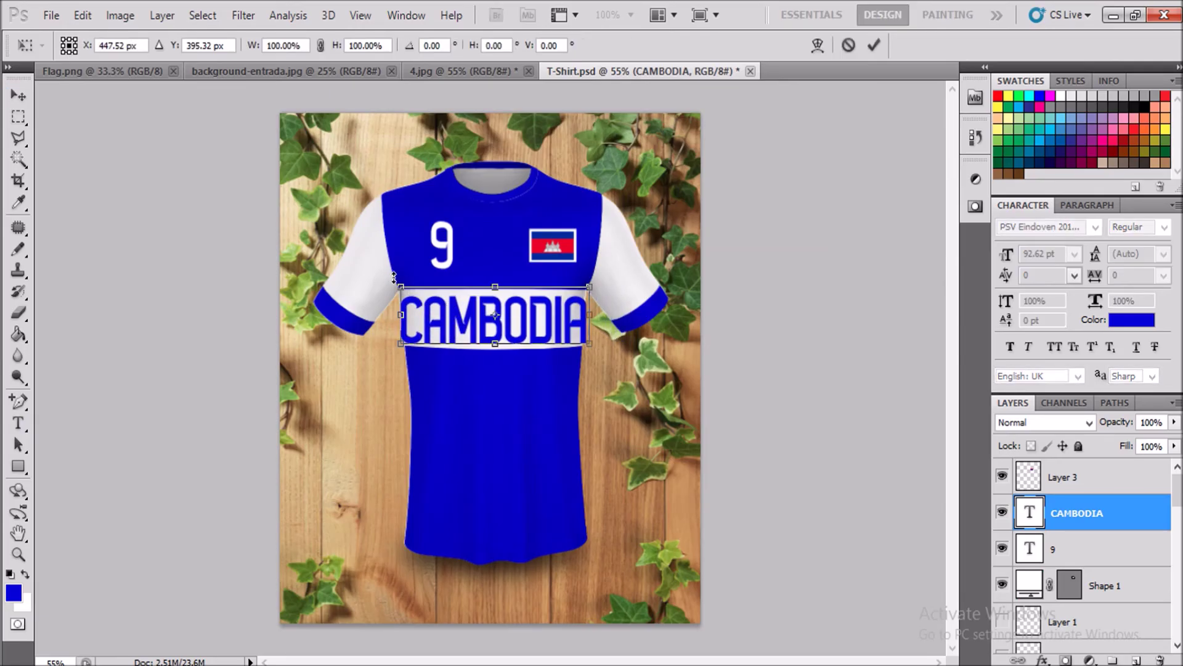
pyautogui.moveTo(400, 283); pyautogui.dragTo(432, 283)
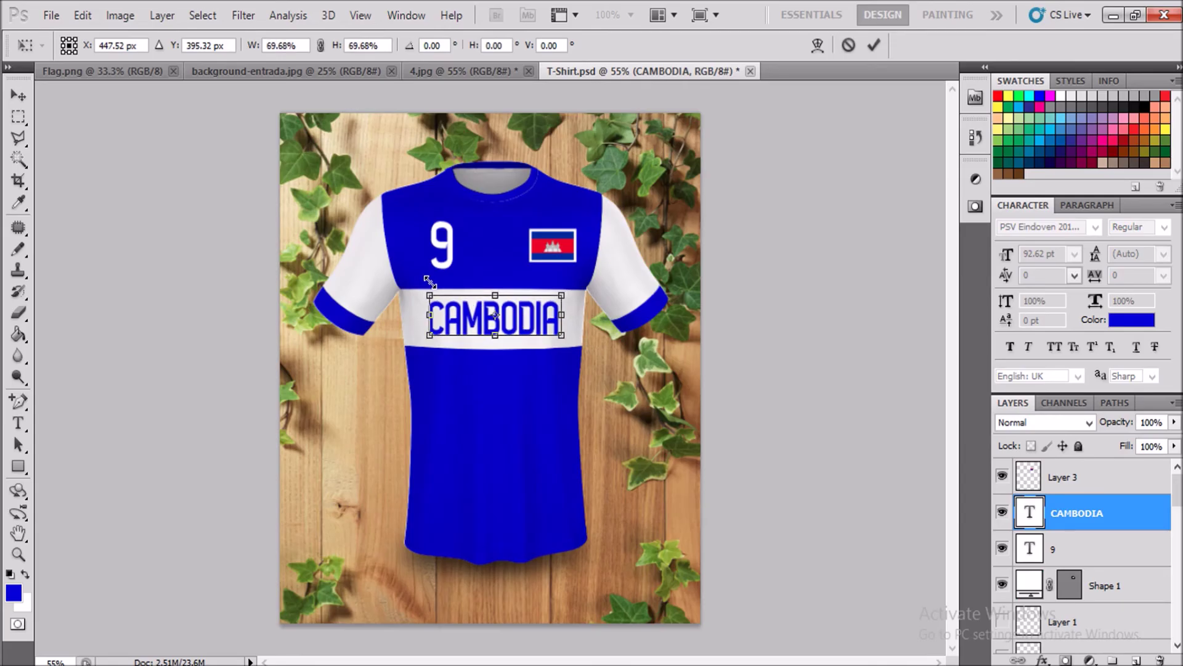
pyautogui.press('Return')
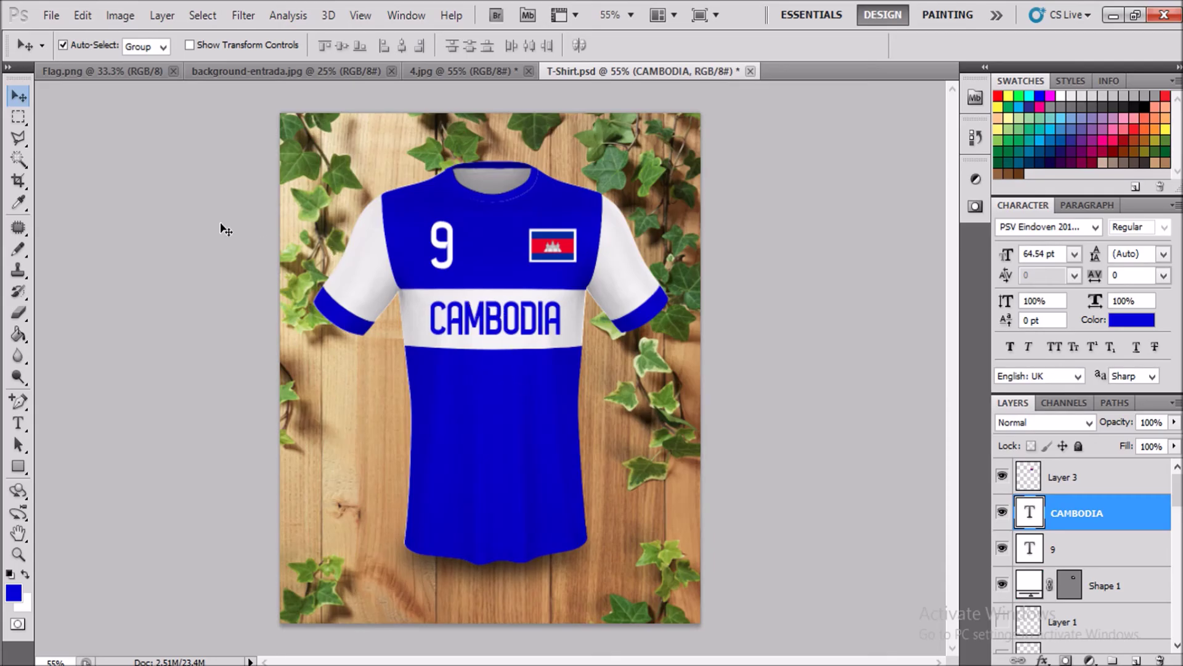
pyautogui.click(49, 16)
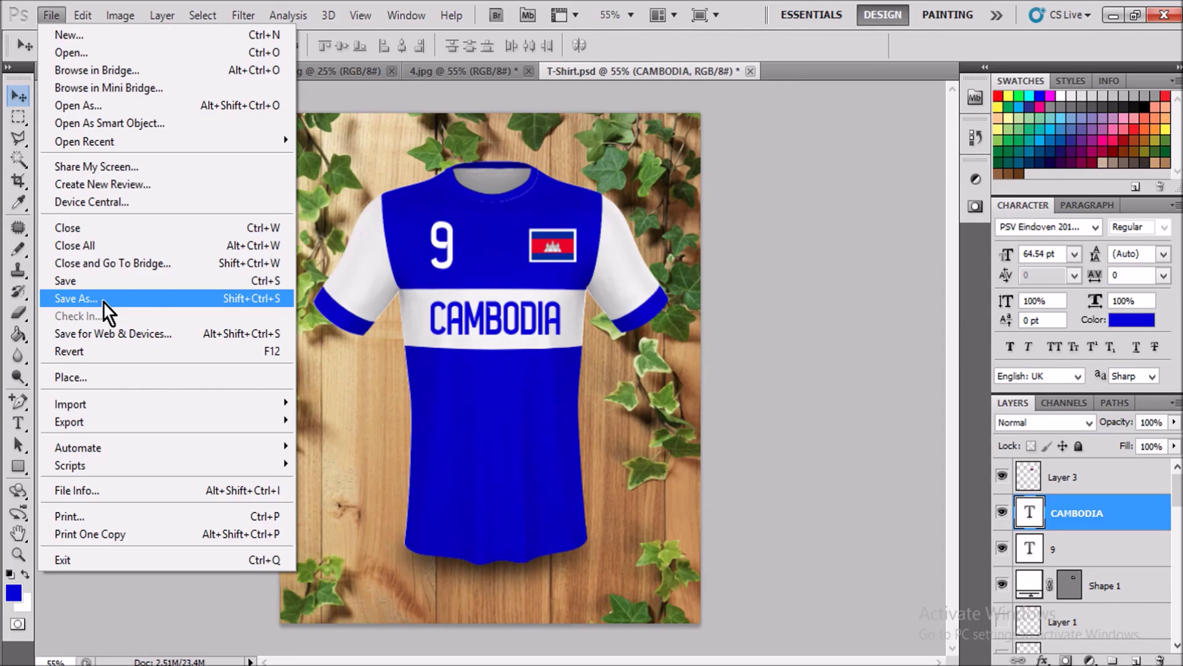
# - Save a JPEG copy with '2' added to the file name at quality 10
pyautogui.click(103, 300)
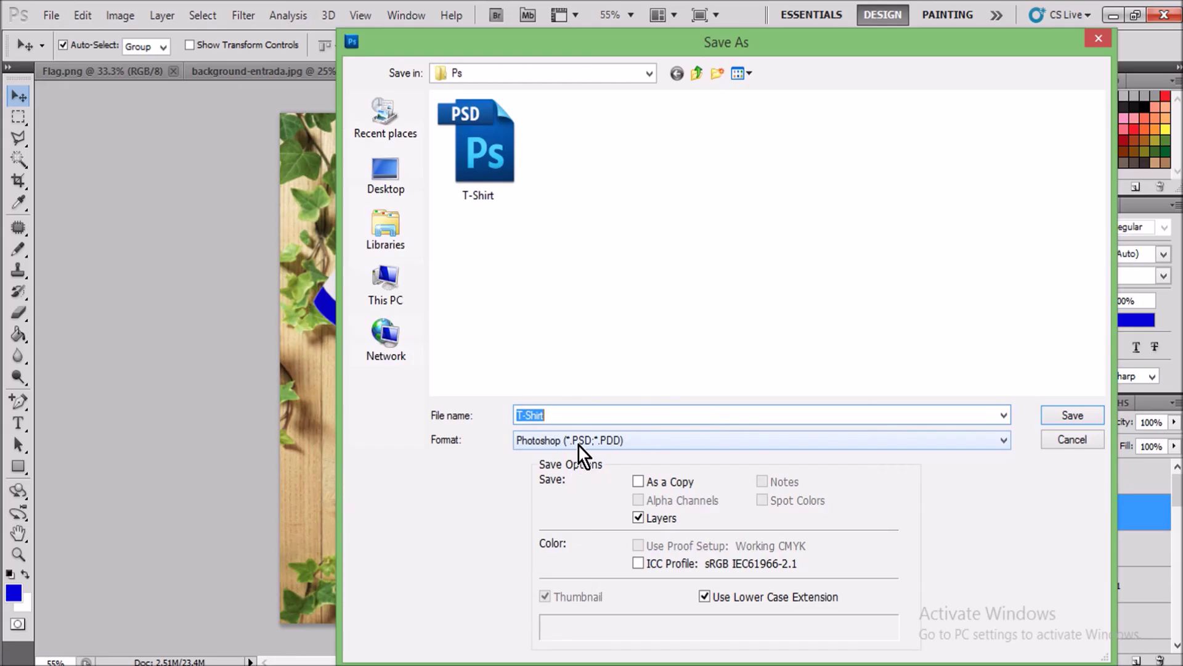
pyautogui.click(579, 443)
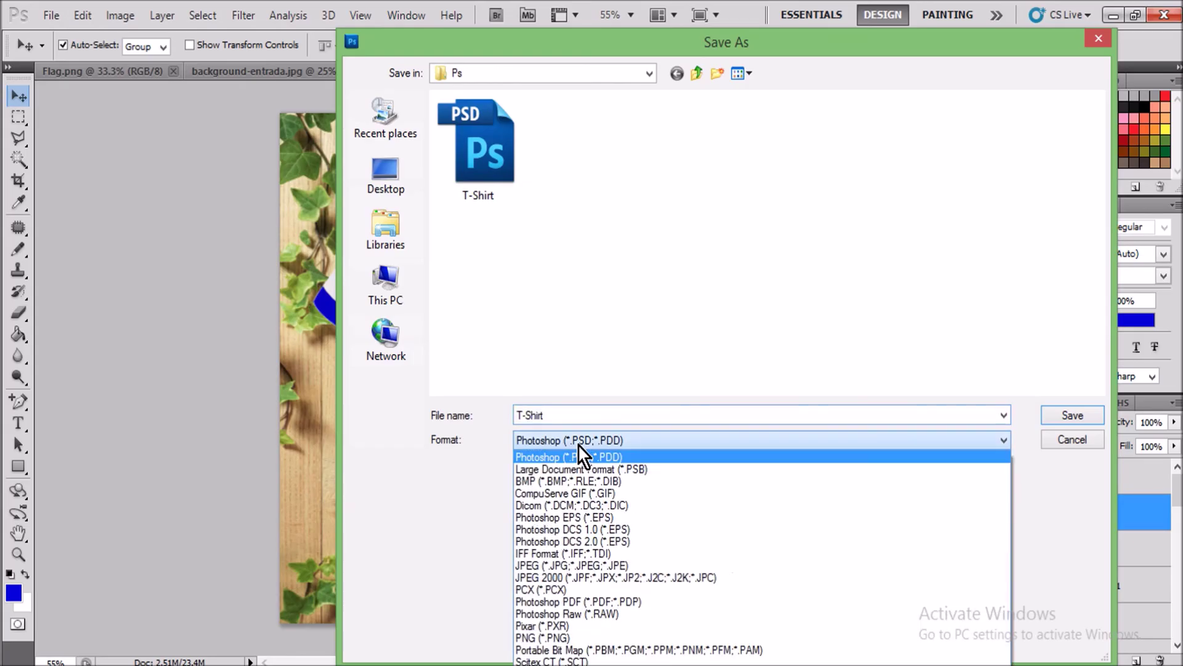
pyautogui.click(578, 565)
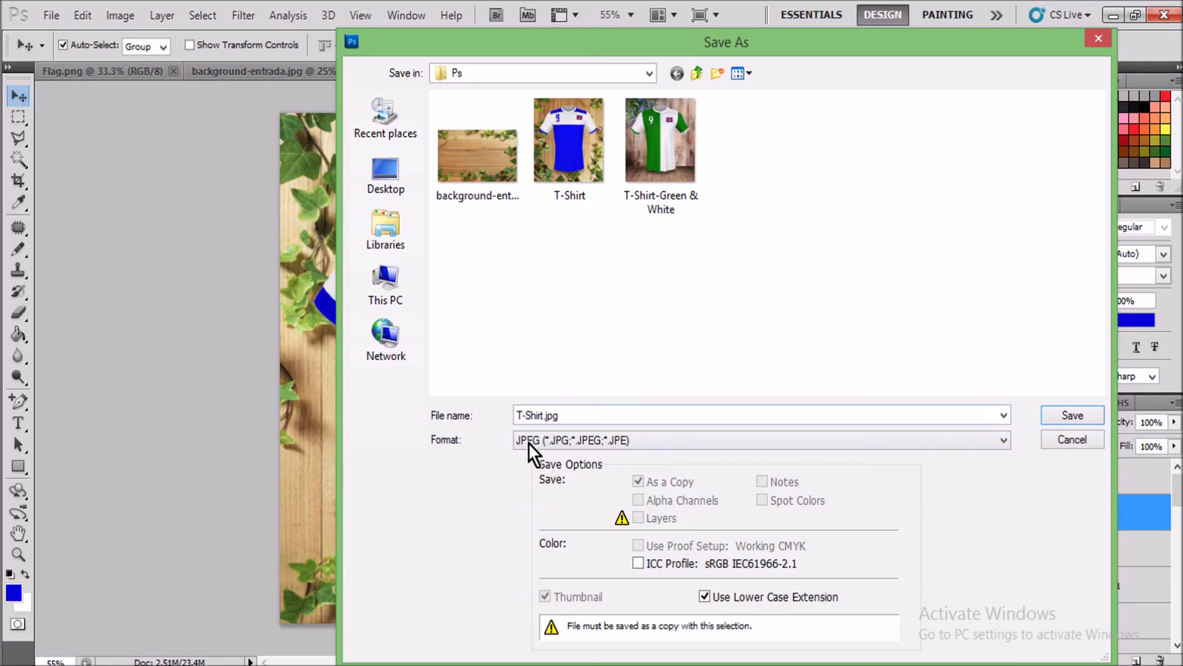
pyautogui.doubleClick(515, 415)
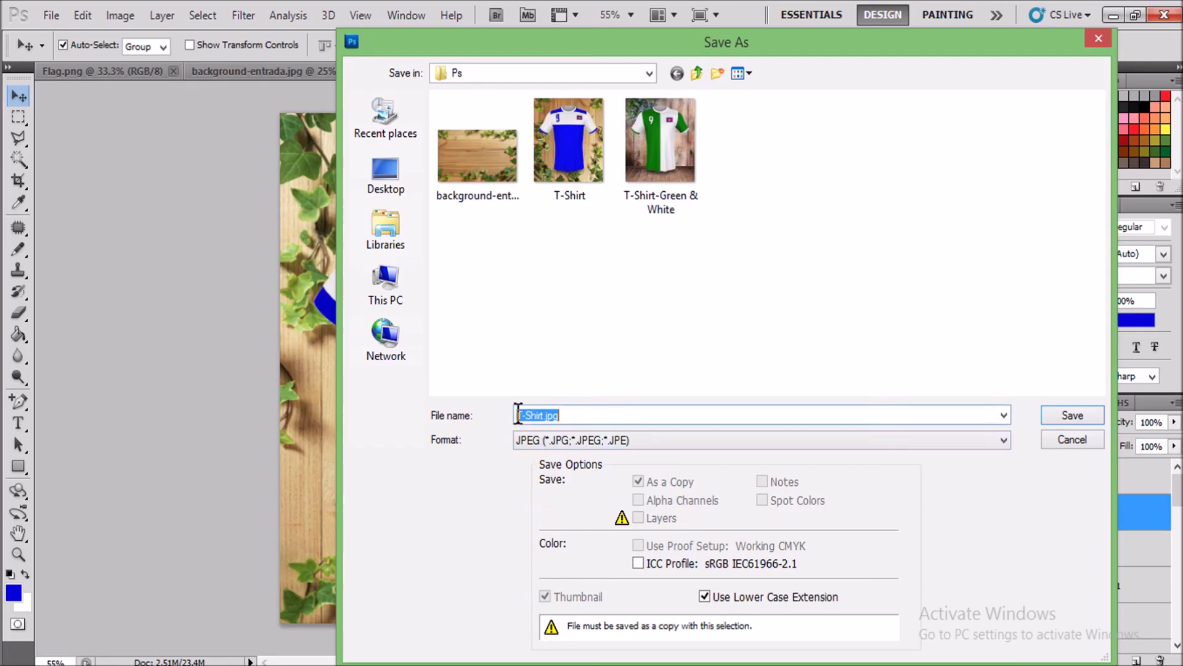
pyautogui.press('Right')
pyautogui.press('Left')
pyautogui.press('Left')
pyautogui.press('Left')
pyautogui.write('2')
pyautogui.click(1072, 413)
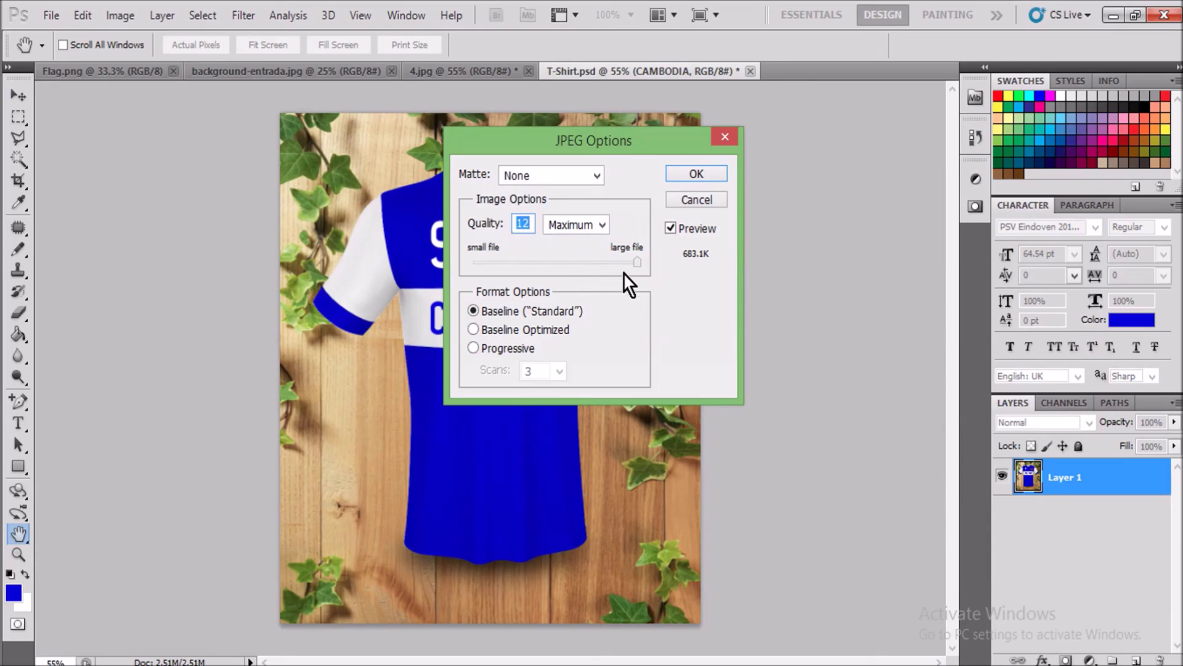
pyautogui.moveTo(635, 267); pyautogui.dragTo(605, 269)
pyautogui.click(684, 175)
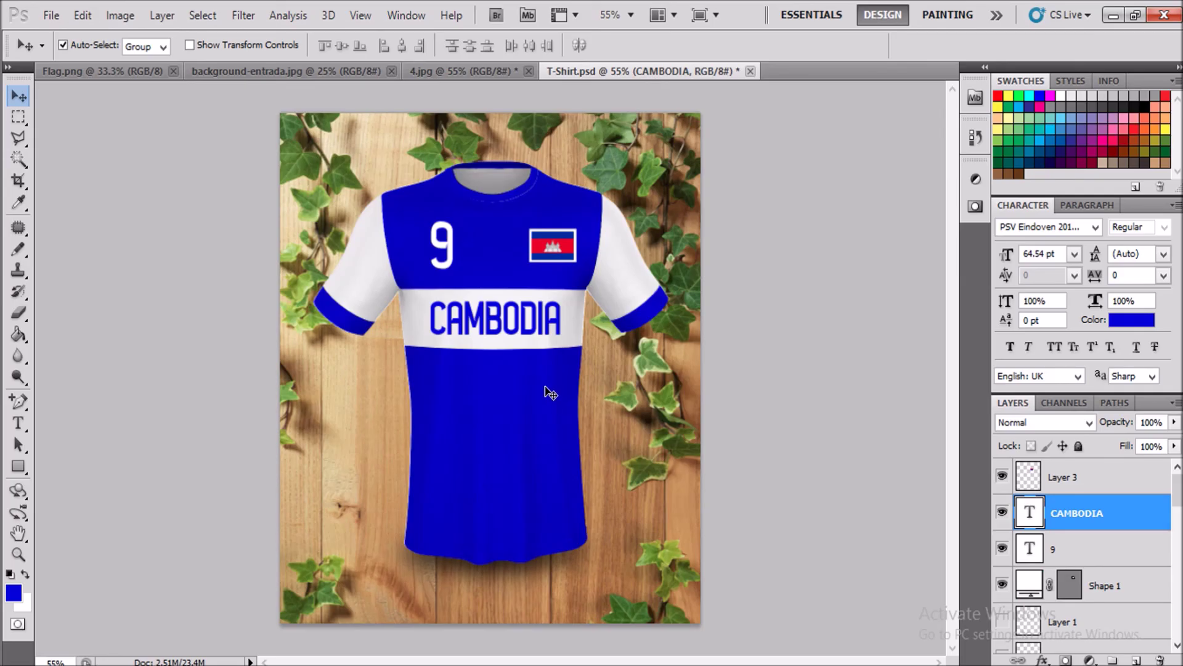
pyautogui.hotkey('ctrl', 's')
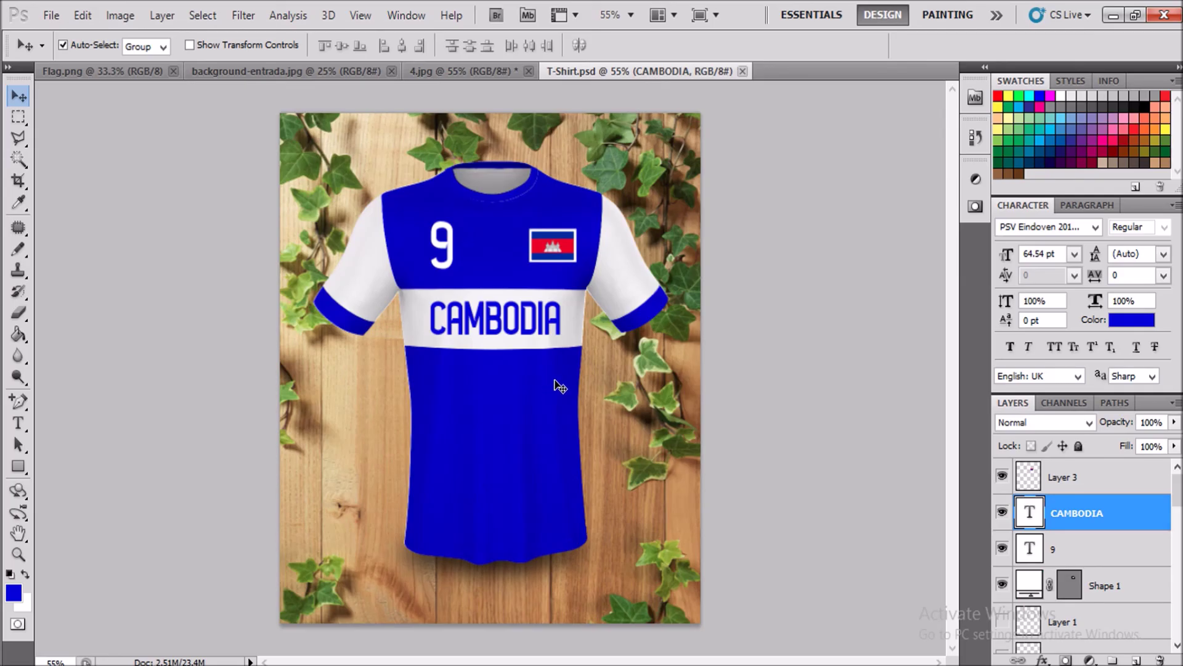